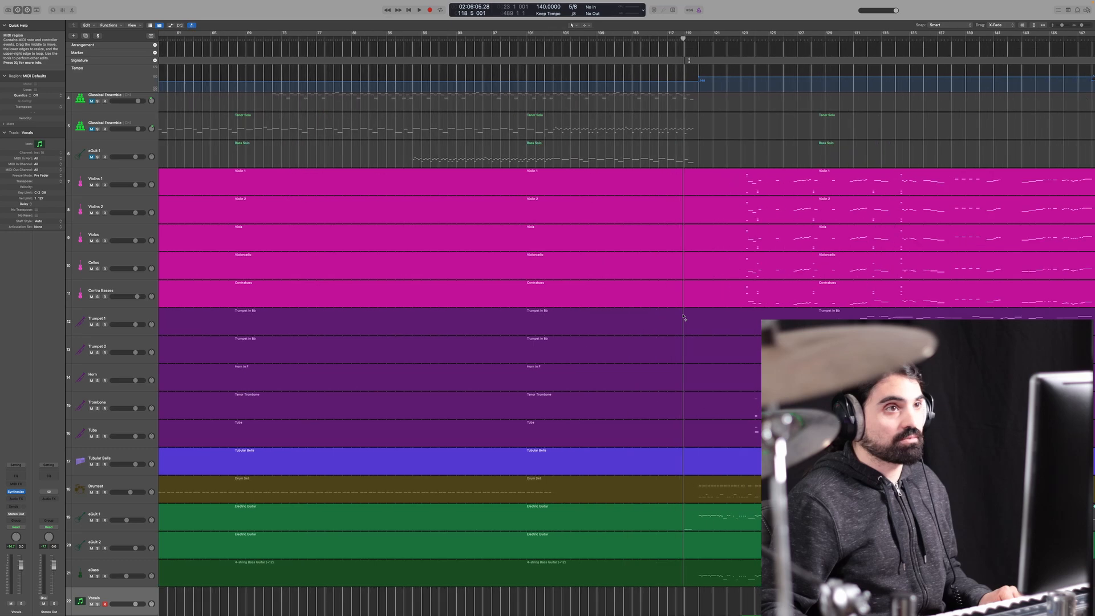
Examine the tempo and time-signature changes along the arrangement from around bar 100 to beyond bar 297
scroll(683, 318, "up", 3)
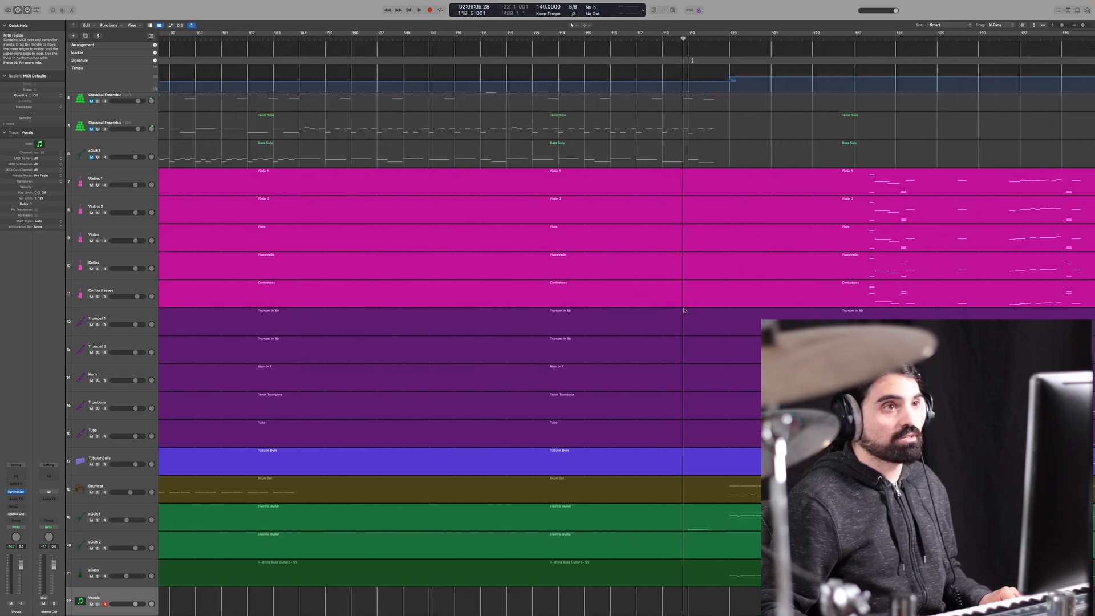
scroll(664, 68, "right", 3)
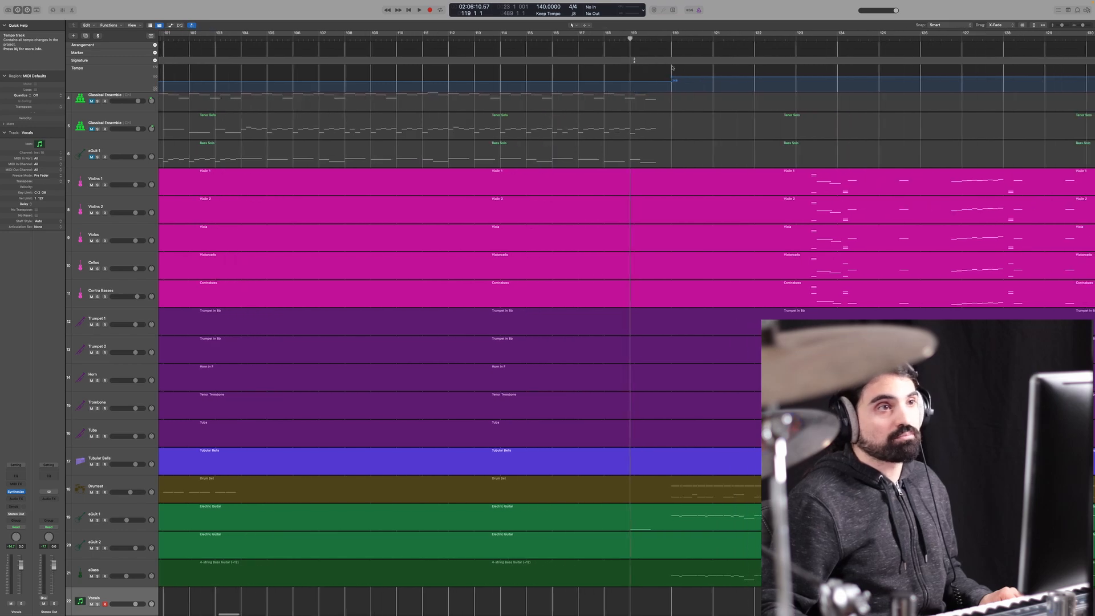
scroll(616, 97, "down", 5)
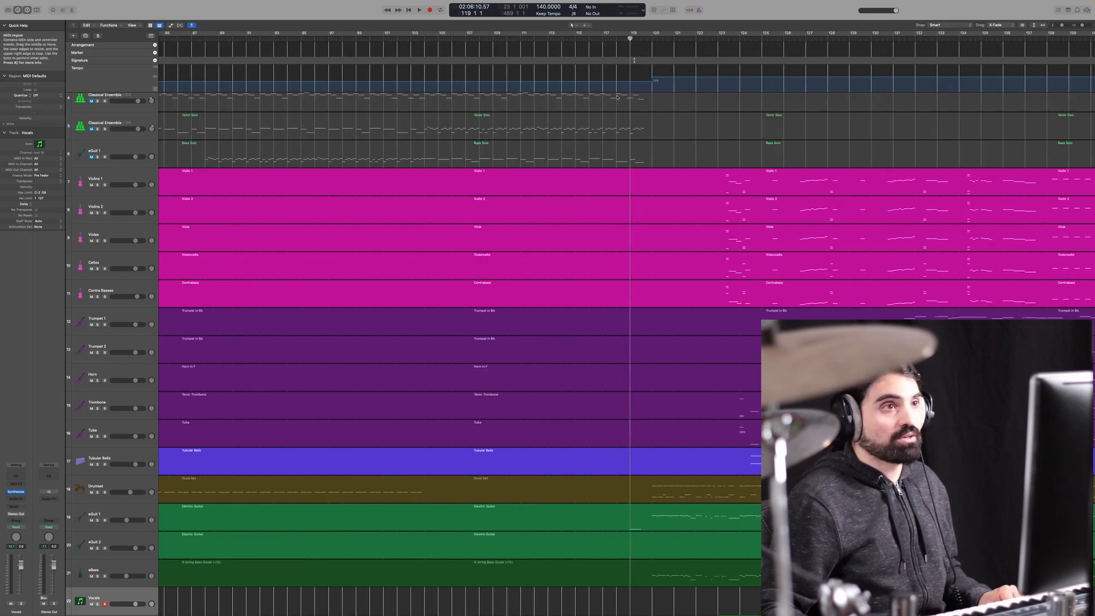
scroll(617, 98, "right", 12)
scroll(617, 98, "down", 5)
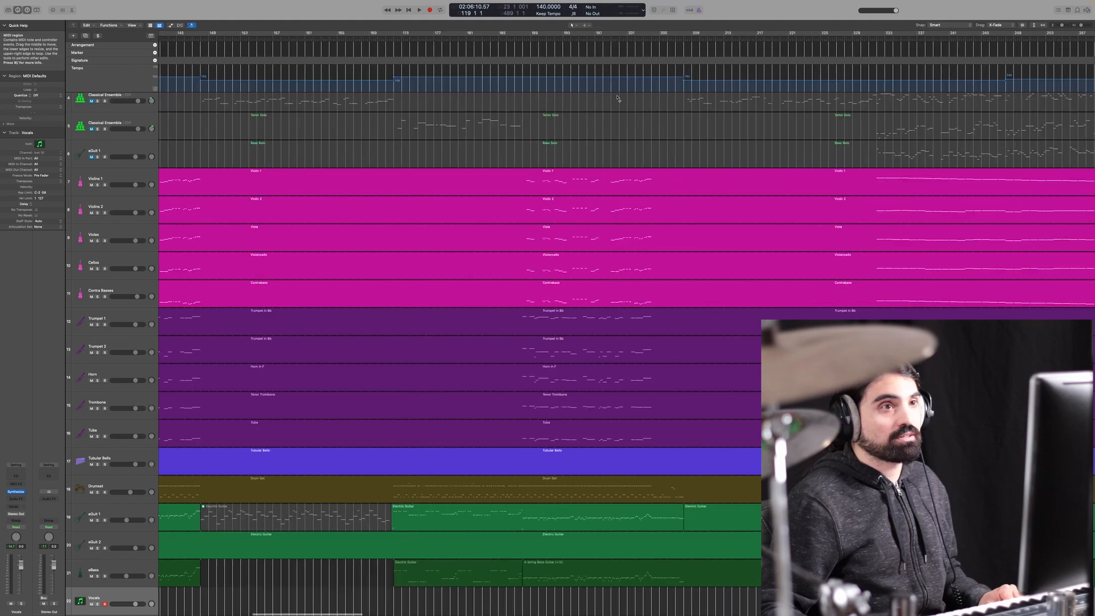
scroll(616, 97, "right", 12)
scroll(516, 74, "left", 1)
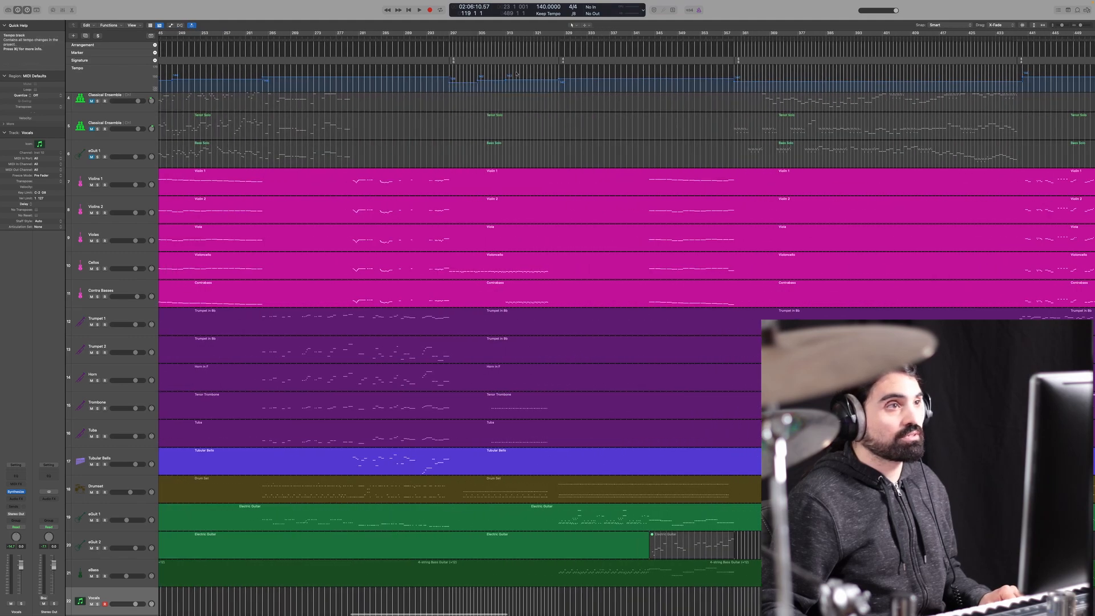
Place the playhead at the signature change at bar 297, and finally near the following change at bar 329
left_click(449, 39)
scroll(514, 99, "up", 3)
scroll(514, 99, "up", 3)
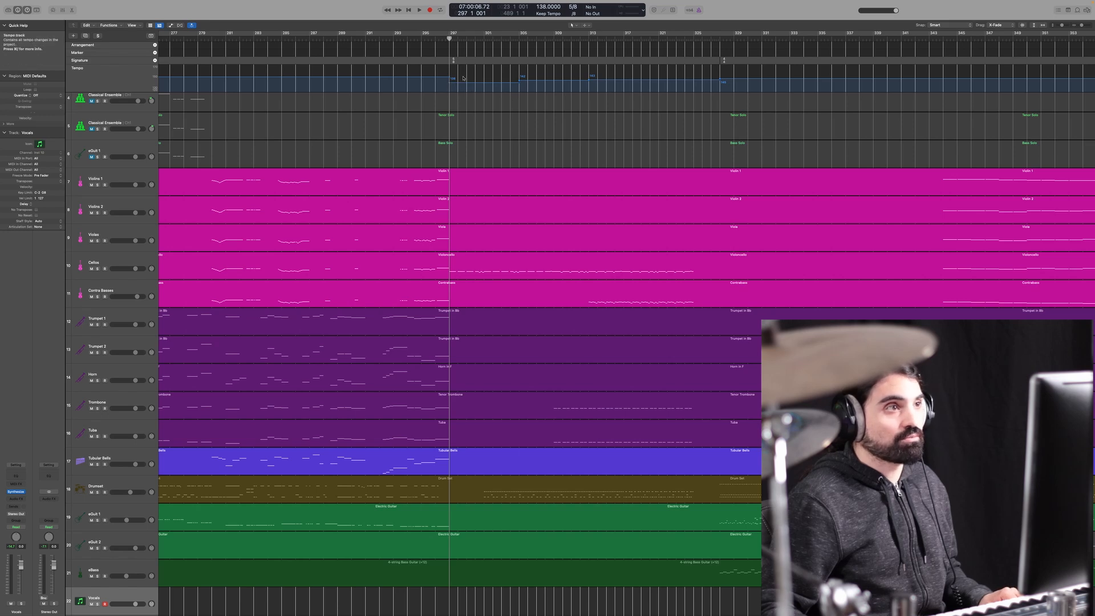
left_click(632, 40)
left_click(736, 41)
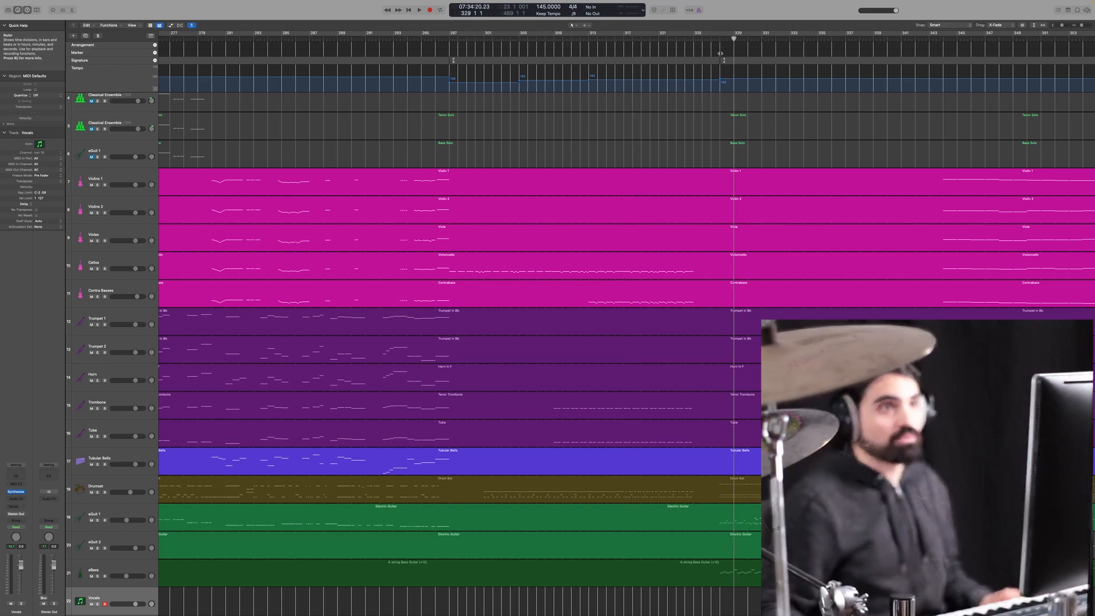
Look over the whole arrangement from its first bars to its end and down to the Vocals track
scroll(592, 138, "down", 3)
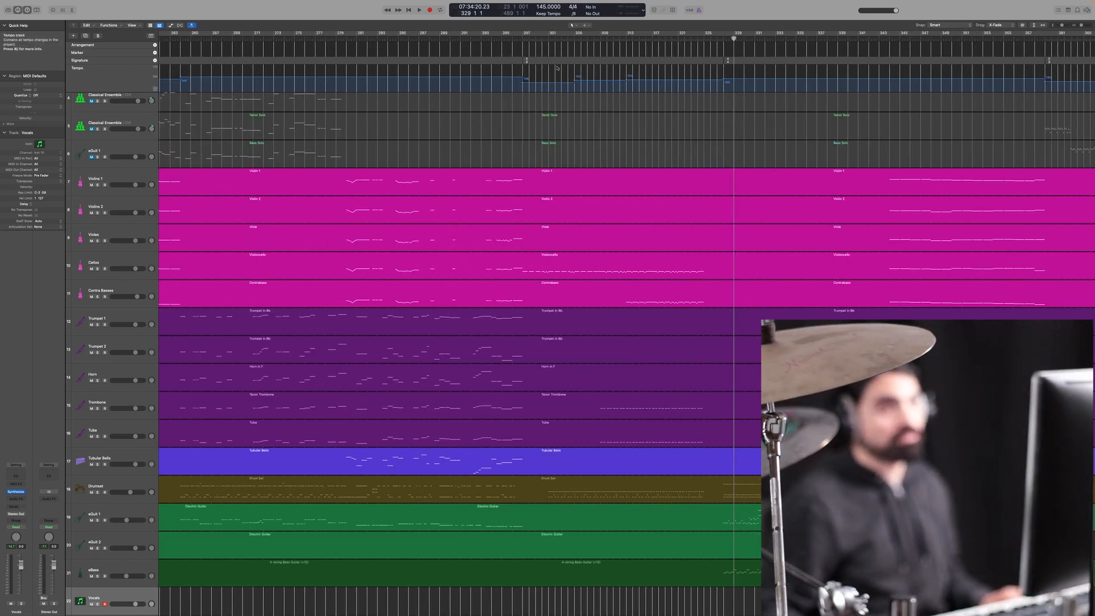
scroll(597, 153, "down", 5)
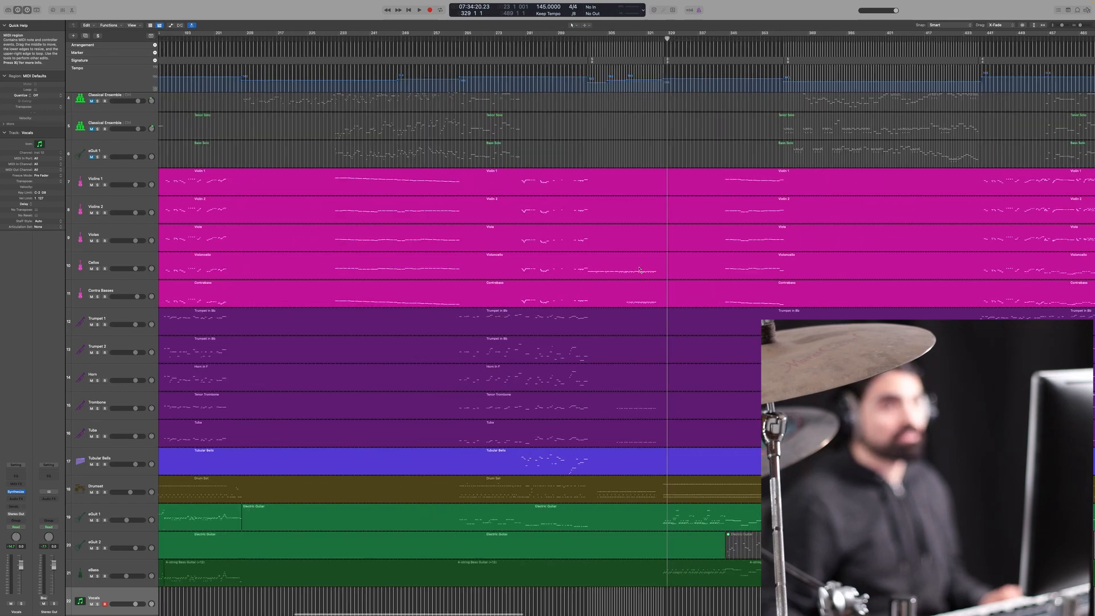
scroll(640, 268, "down", 2)
scroll(664, 262, "down", 3)
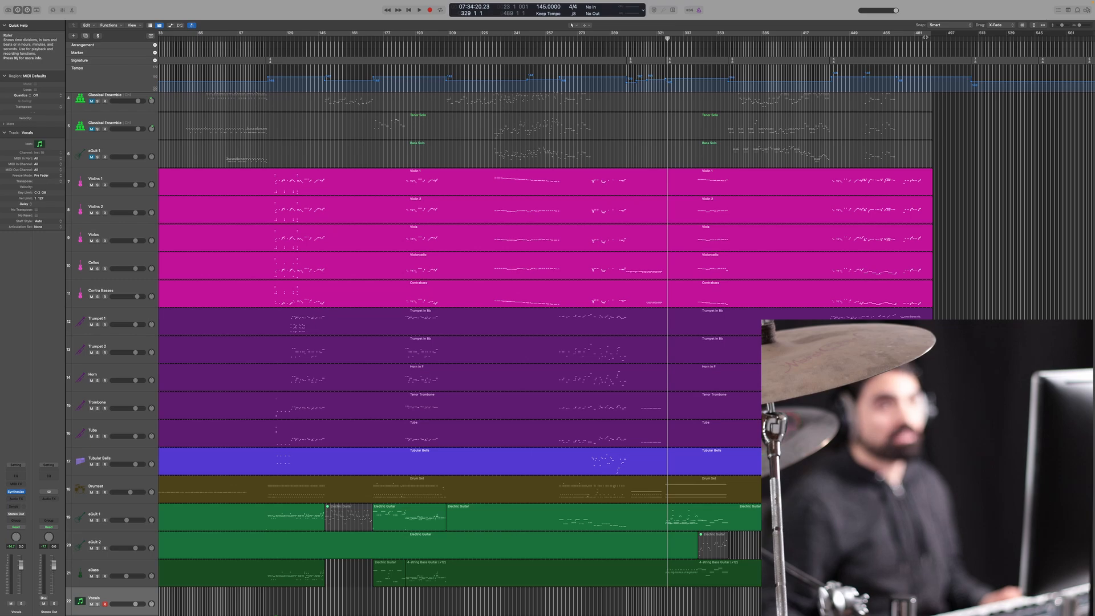
scroll(925, 37, "down", 1)
scroll(254, 551, "down", 2)
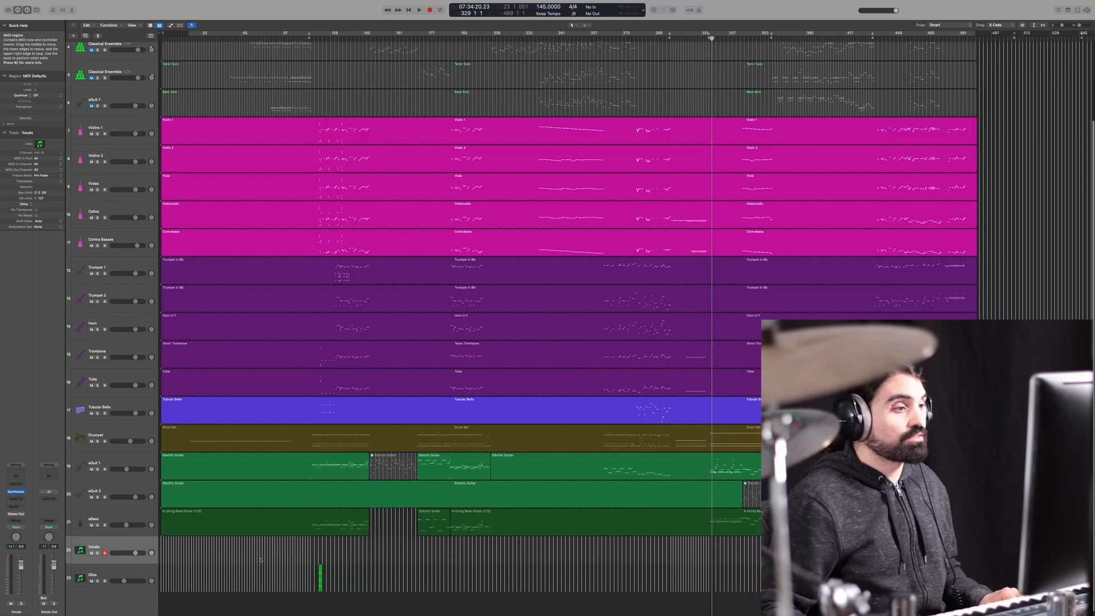
Return the playhead to the start and inspect the Synchronize Tempo with Host option in the Vocals track's Synthesizer V plug-in
key("Return")
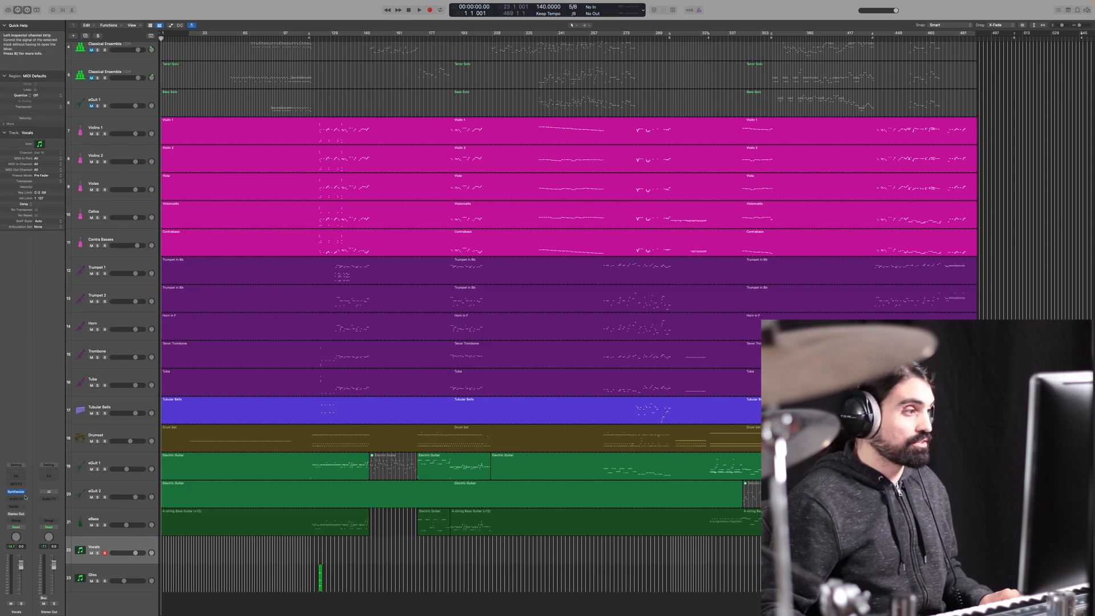
left_click(16, 492)
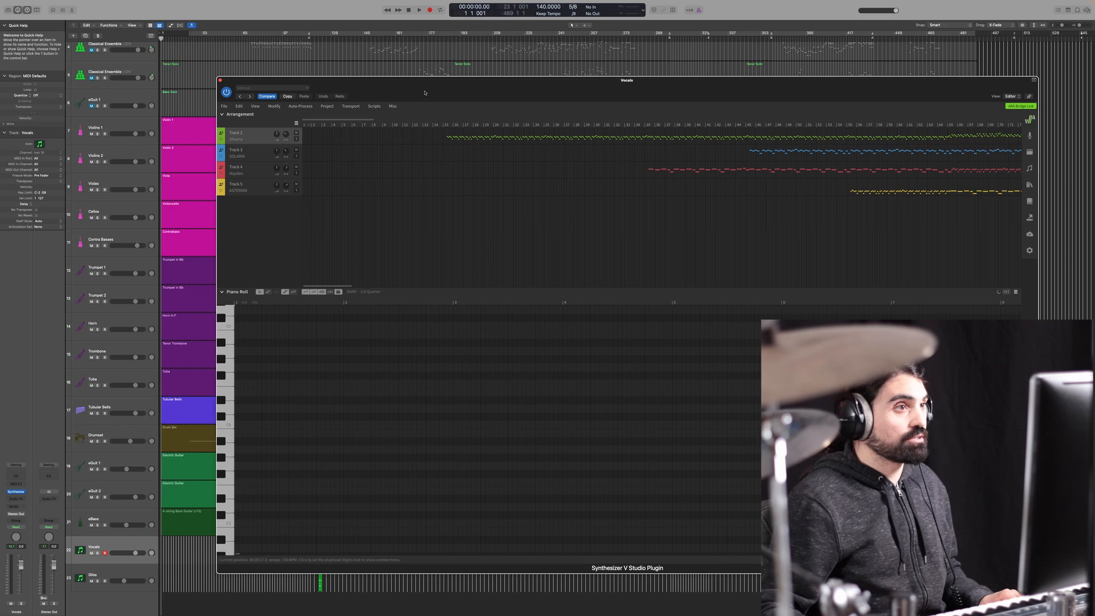
left_click_drag(424, 93, 423, 94)
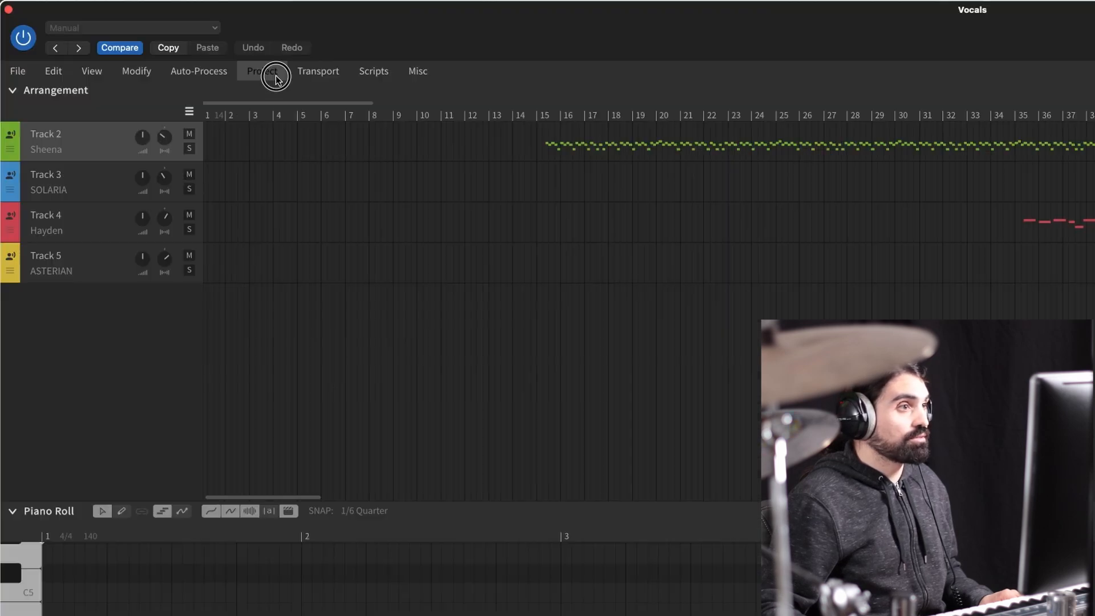
left_click(327, 107)
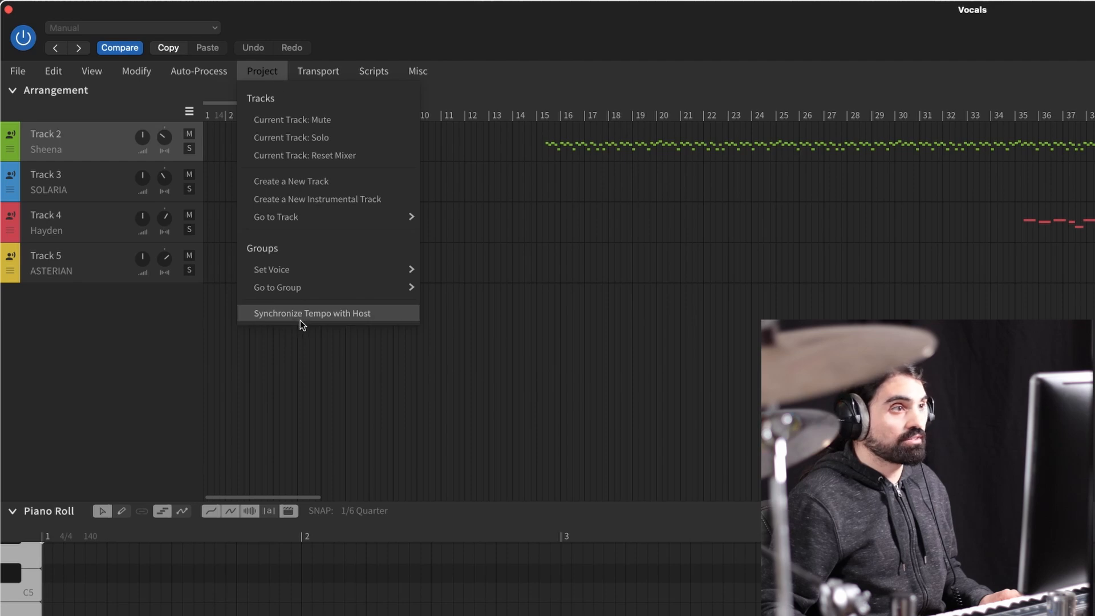
left_click(444, 303)
left_click_drag(244, 117, 183, 130)
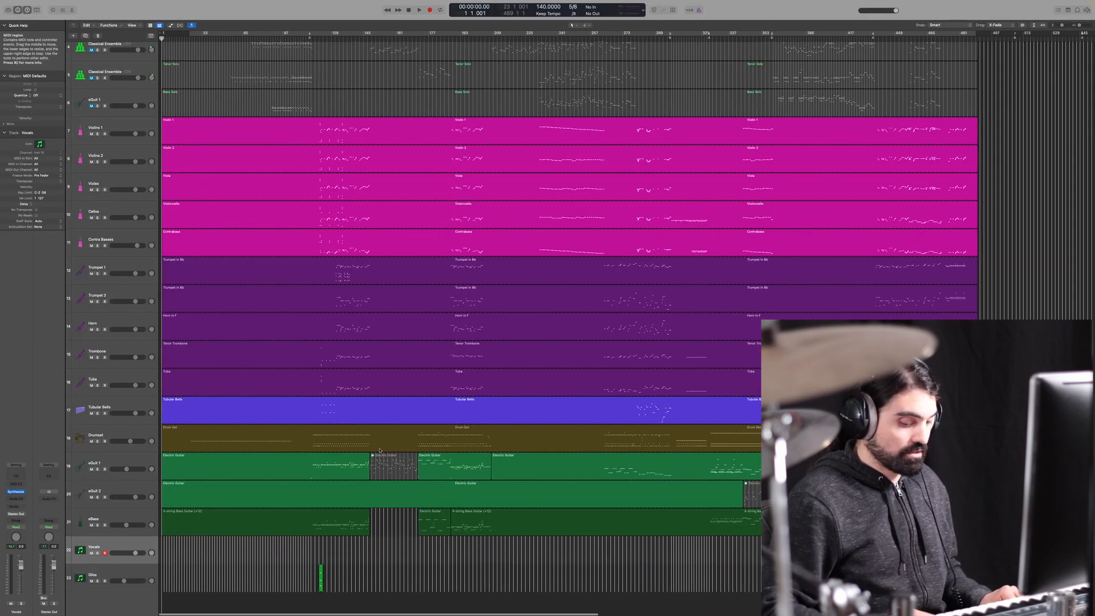
Place the playhead at bar 24, where the Drumset part begins
key("super+Right")
key("super+Right")
key("super+Right")
key("super+Right")
key("super+Right")
key("super+Right")
key("super+Right")
key("super+Right")
key("super+Right")
key("super+Right")
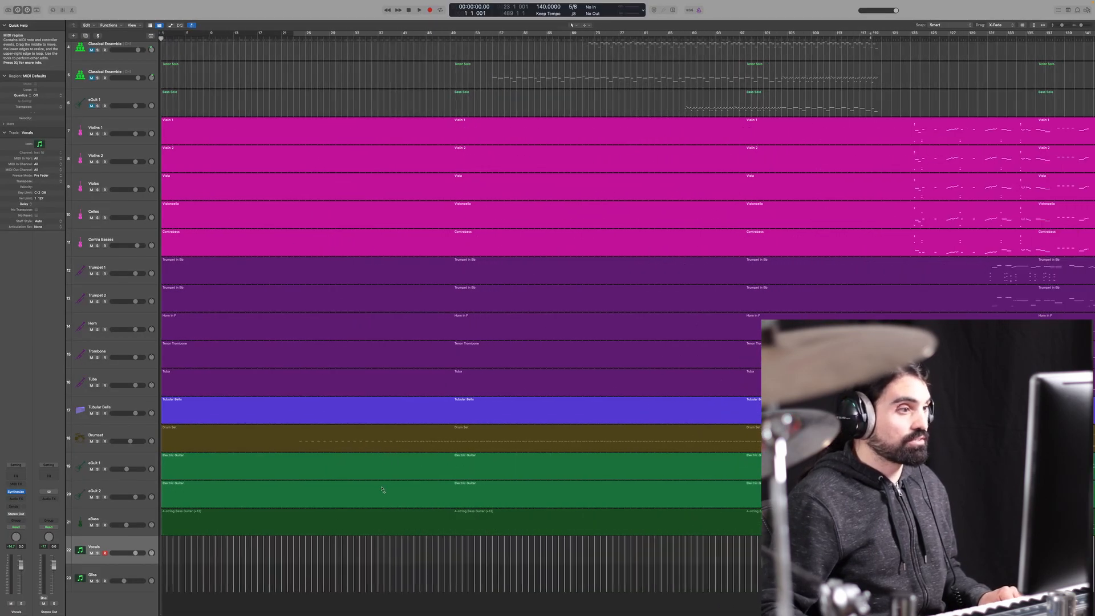
key("super+Left")
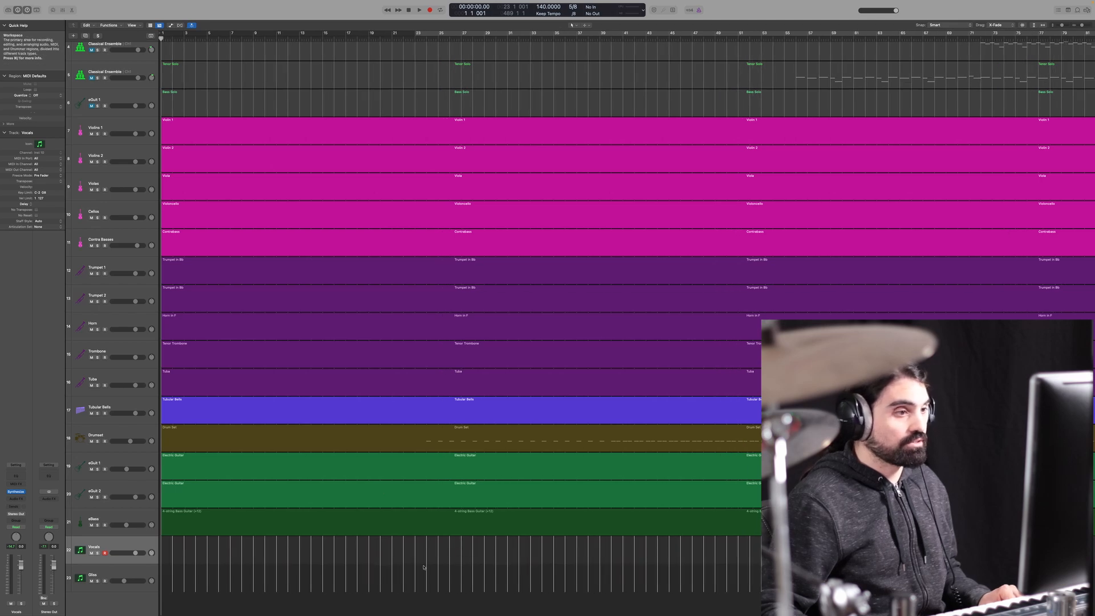
left_click(432, 564)
left_click(427, 566)
scroll(426, 567, "right", 3)
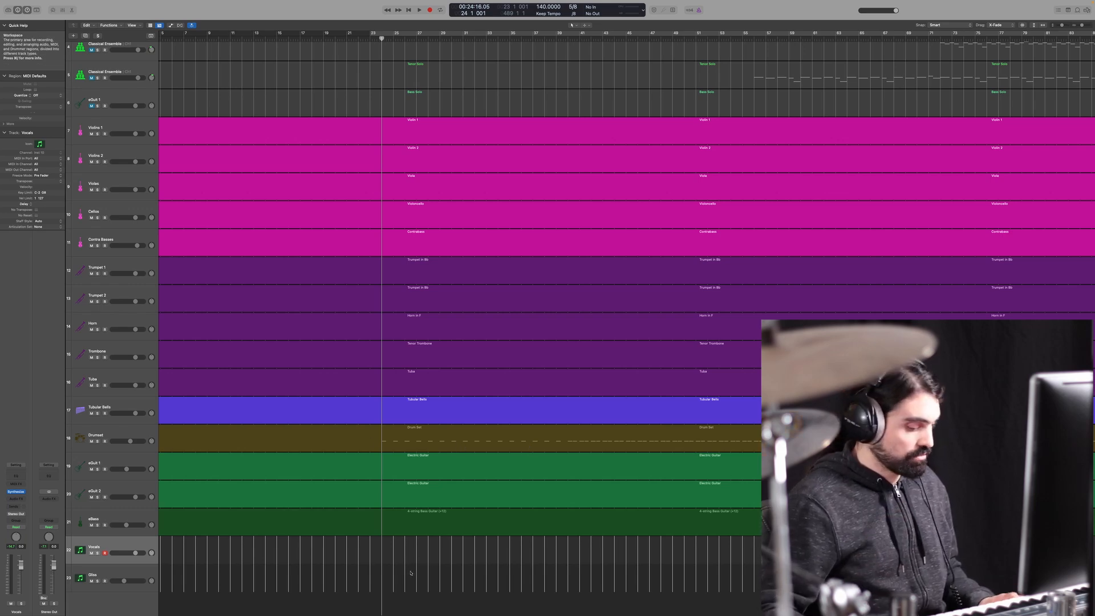
Play the vocals from bar 24 with the Synthesizer V window shown, and stop at bar 29
key("v")
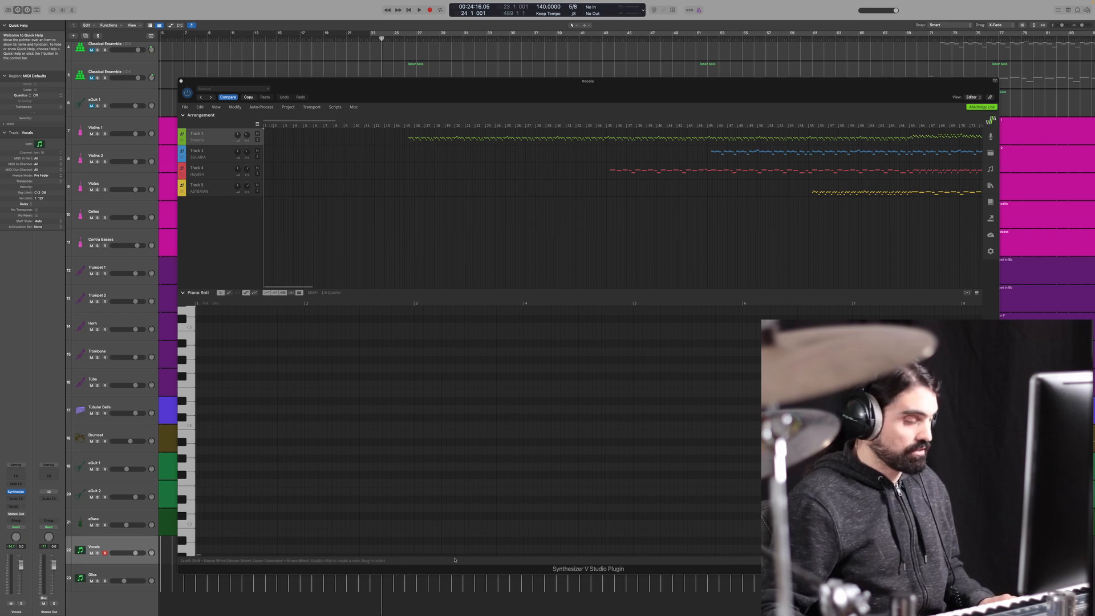
key("space")
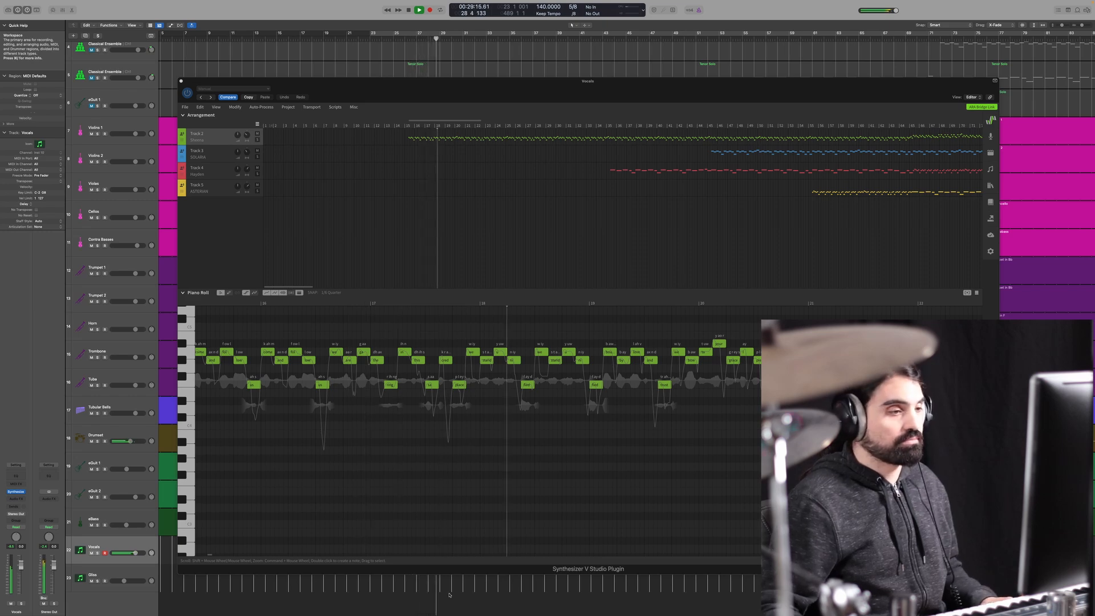
key("space")
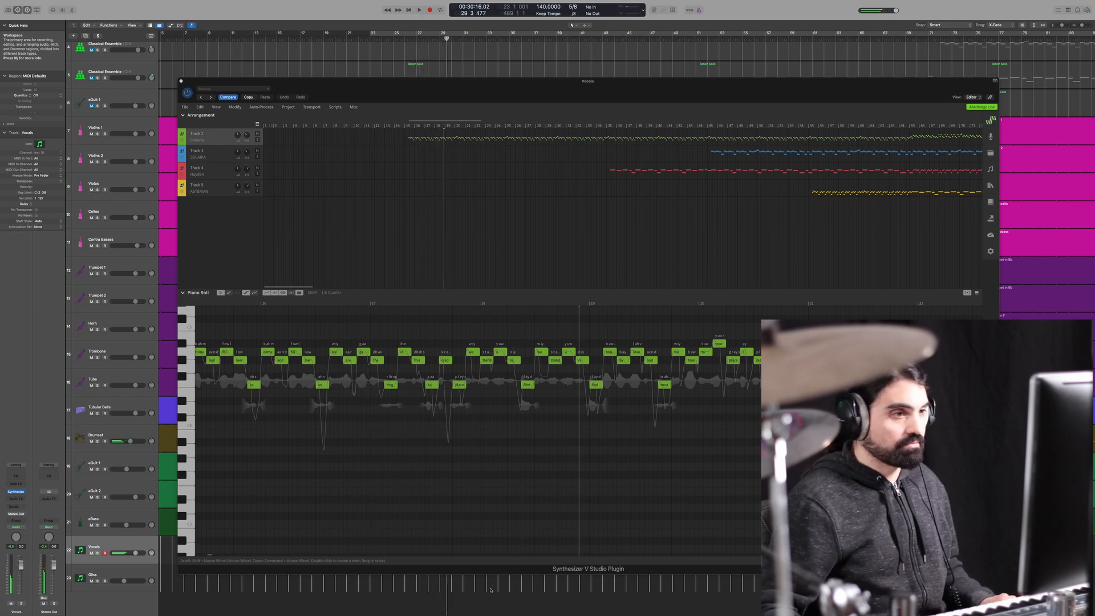
Hide the plug-in window and look over the solo parts and the orchestral entries around bars 60 to 150
key("v")
scroll(498, 584, "down", 1)
scroll(498, 584, "right", 10)
scroll(498, 585, "right", 3)
key("super+Left")
key("super+Left")
key("super+Left")
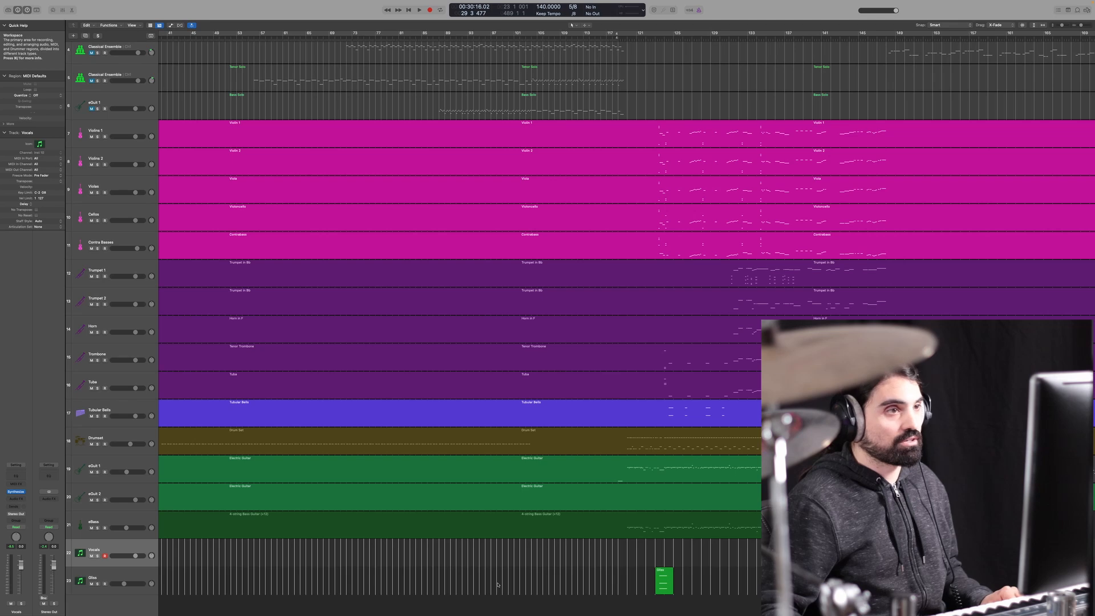
key("super+Right")
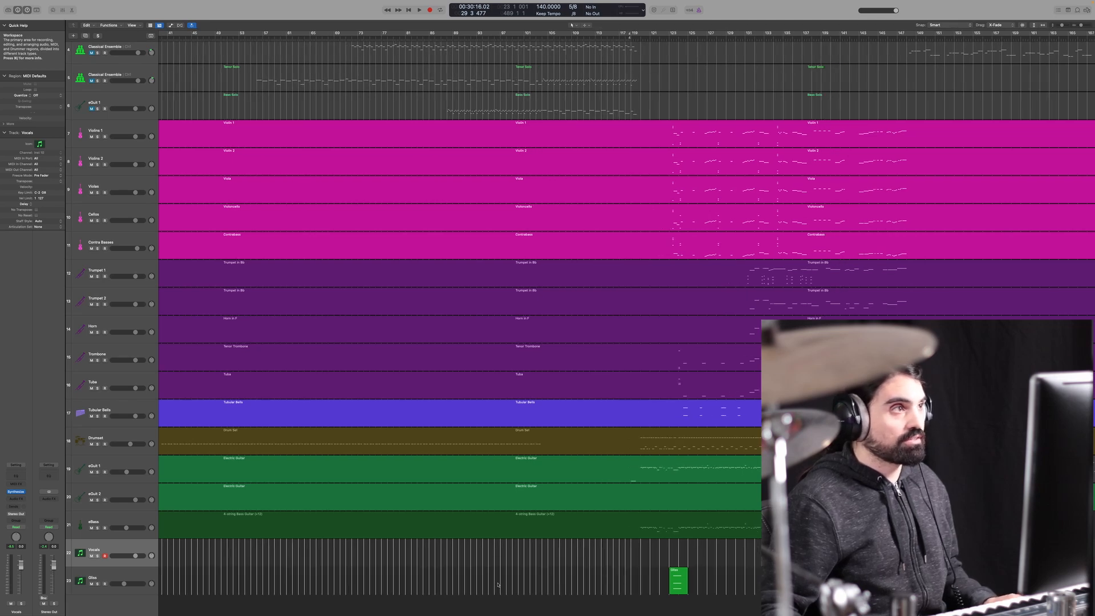
scroll(498, 584, "left", 8)
Inspect the lyric notes around bars 17 to 20 in the Synthesizer V piano roll, and hide the plug-in window
key("v")
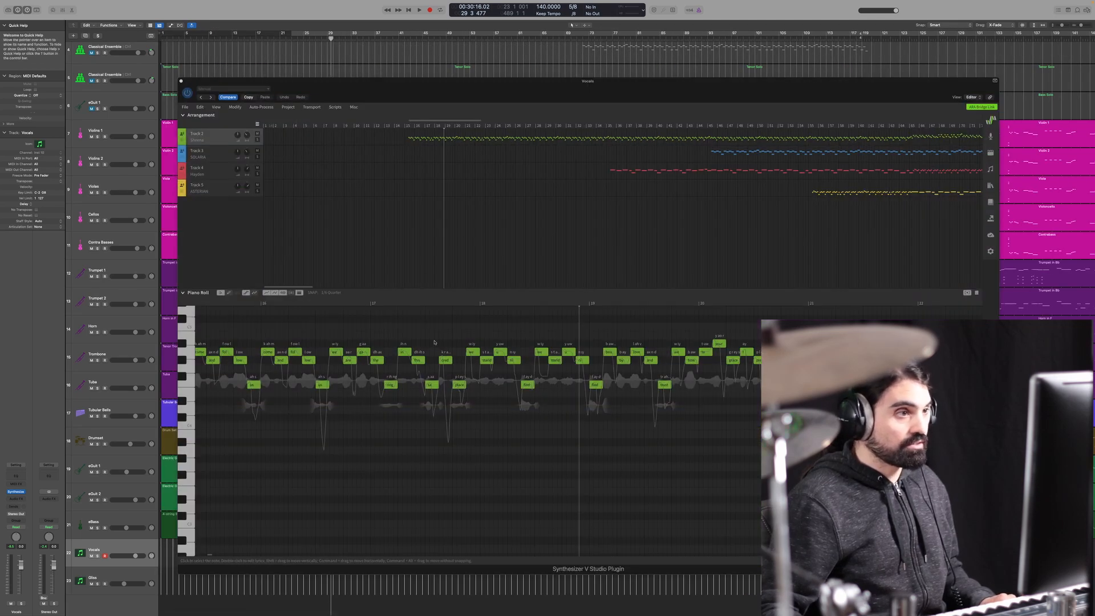
scroll(439, 368, "up", 5, "super")
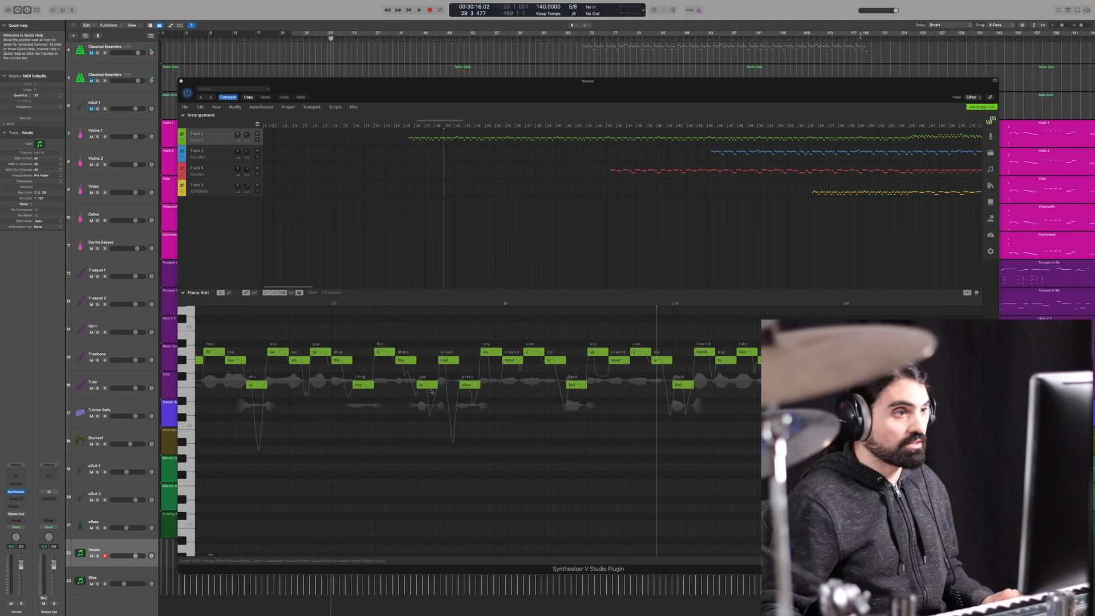
left_click(371, 313)
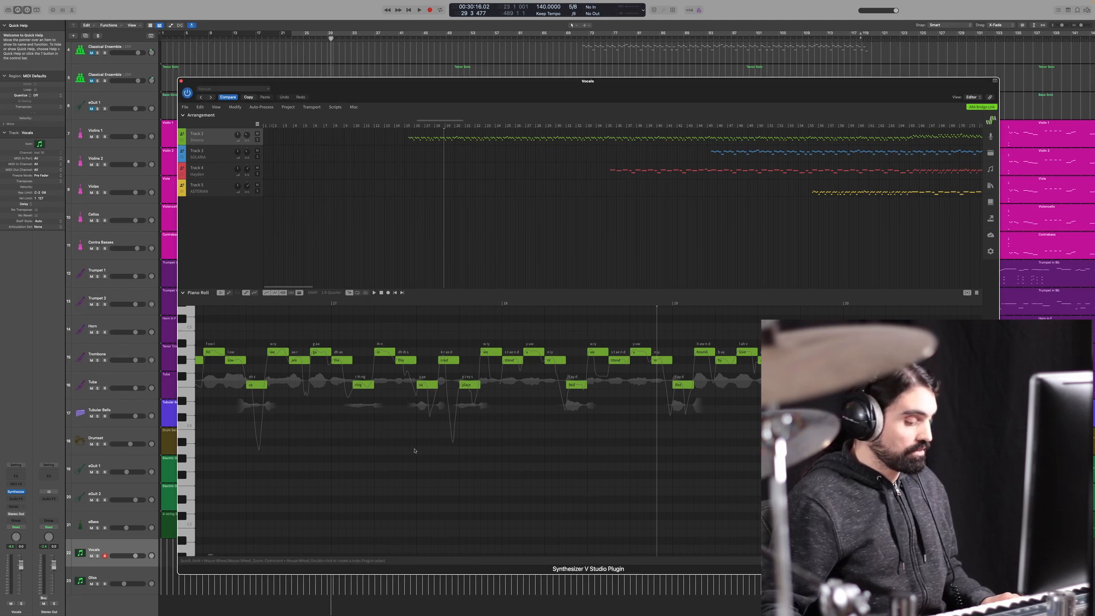
left_click(398, 586)
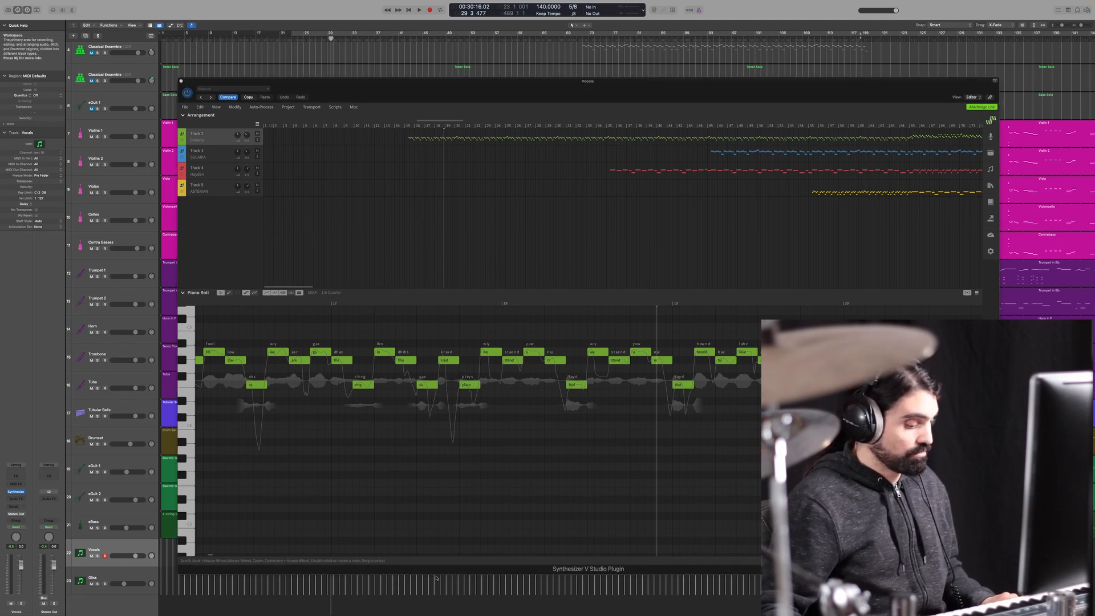
key("v")
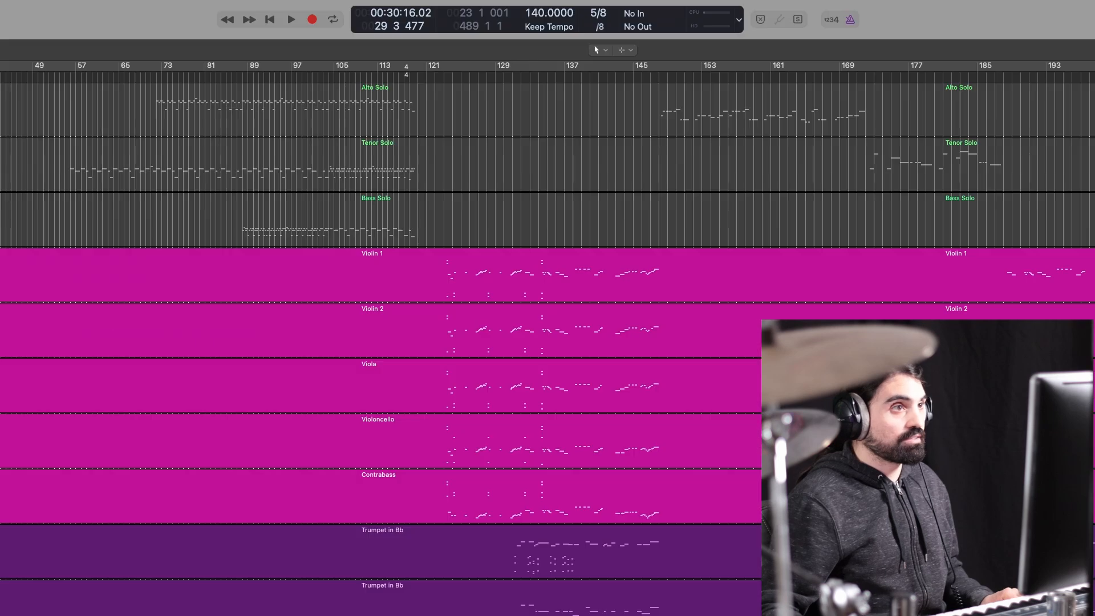
Show the global tracks and place the playhead at bar 147, just before the tempo change
key("g")
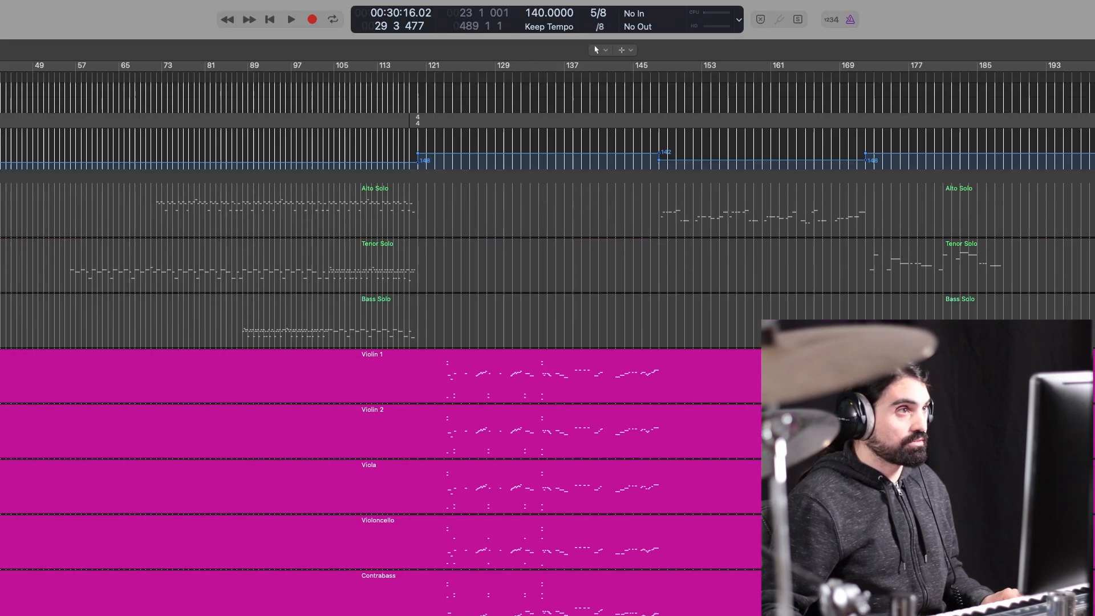
left_click(465, 77)
scroll(520, 99, "right", 5)
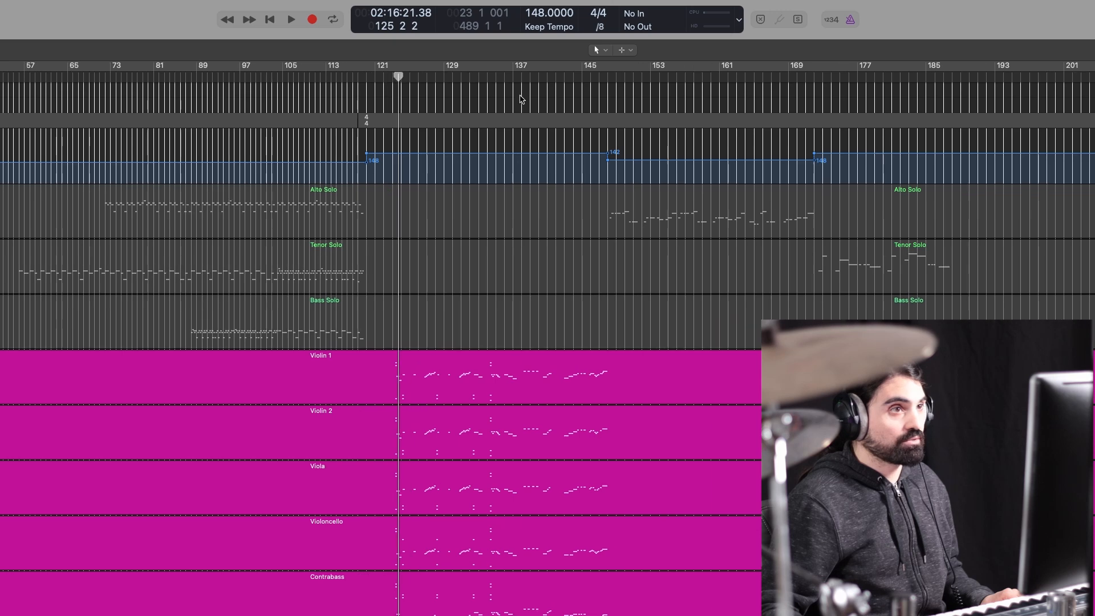
left_click(552, 78)
left_click(508, 78)
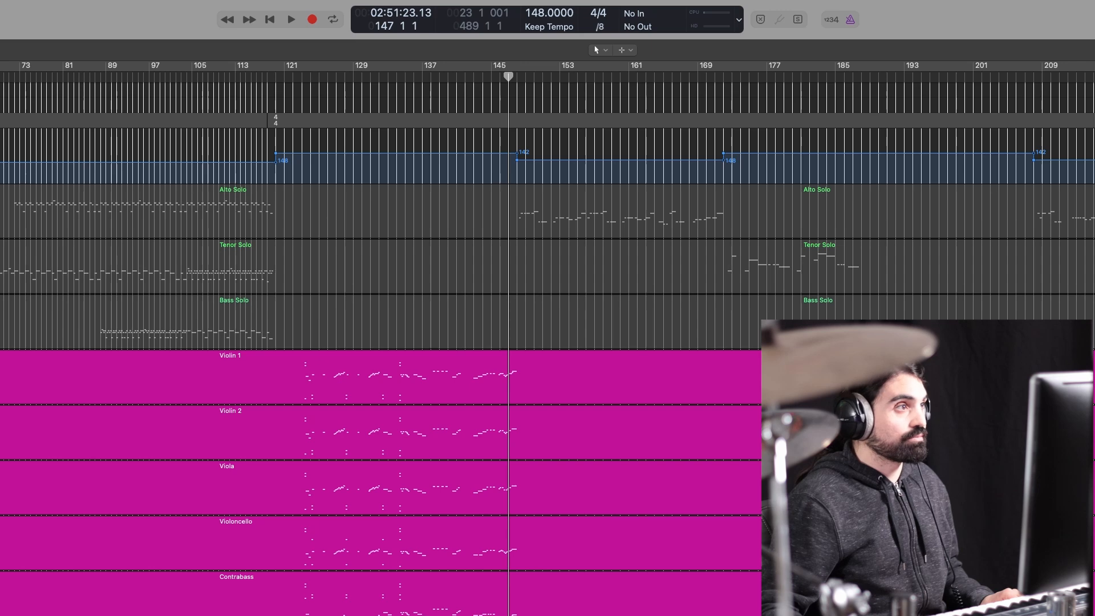
left_click(515, 80)
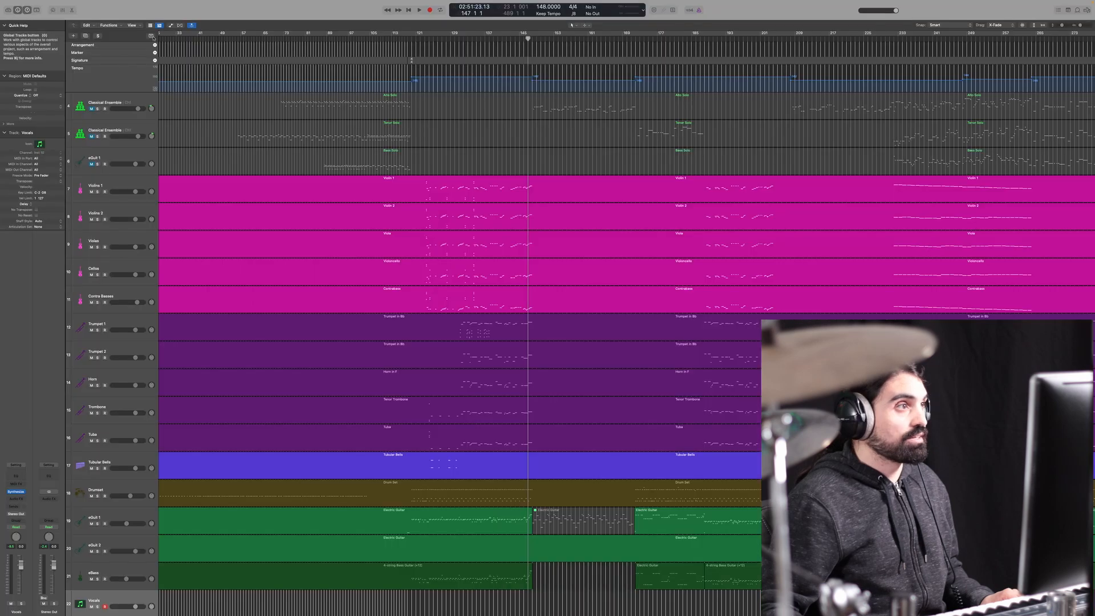
Play the project from bar 147 through the tempo change, with the timeline zoomed in and Synthesizer V shown, and stop at bar 156
scroll(590, 553, "down", 3)
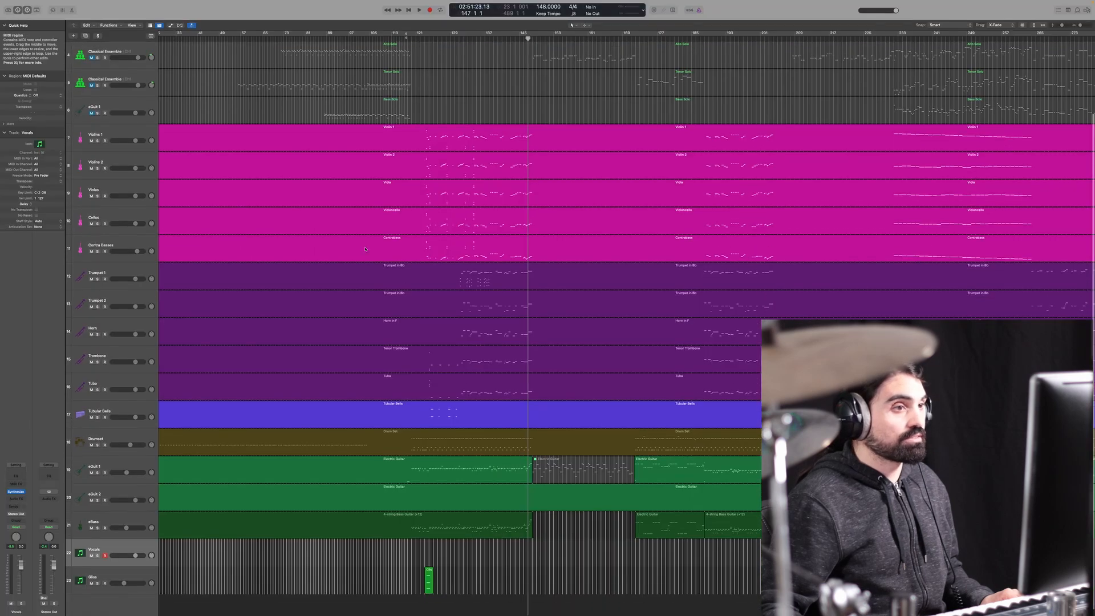
key("space")
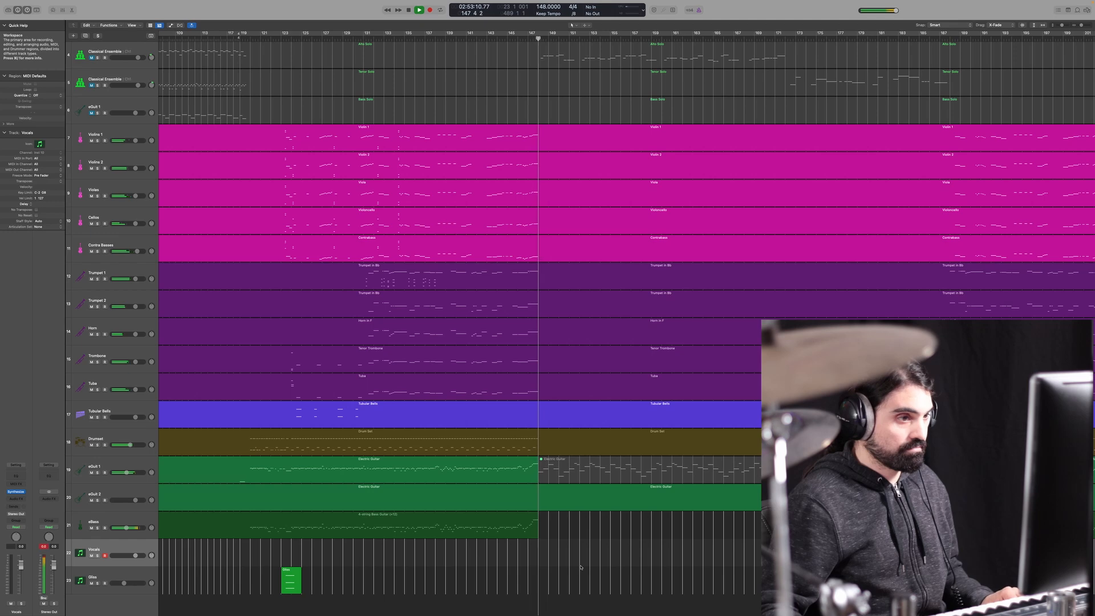
key("super+Right")
key("super+Right")
key("super+Right")
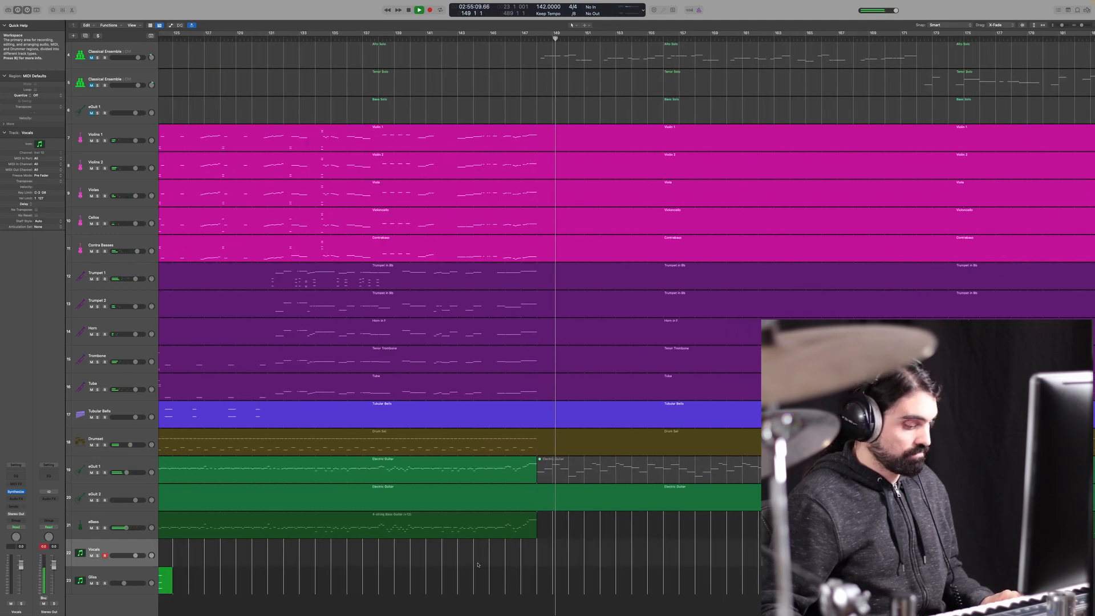
key("v")
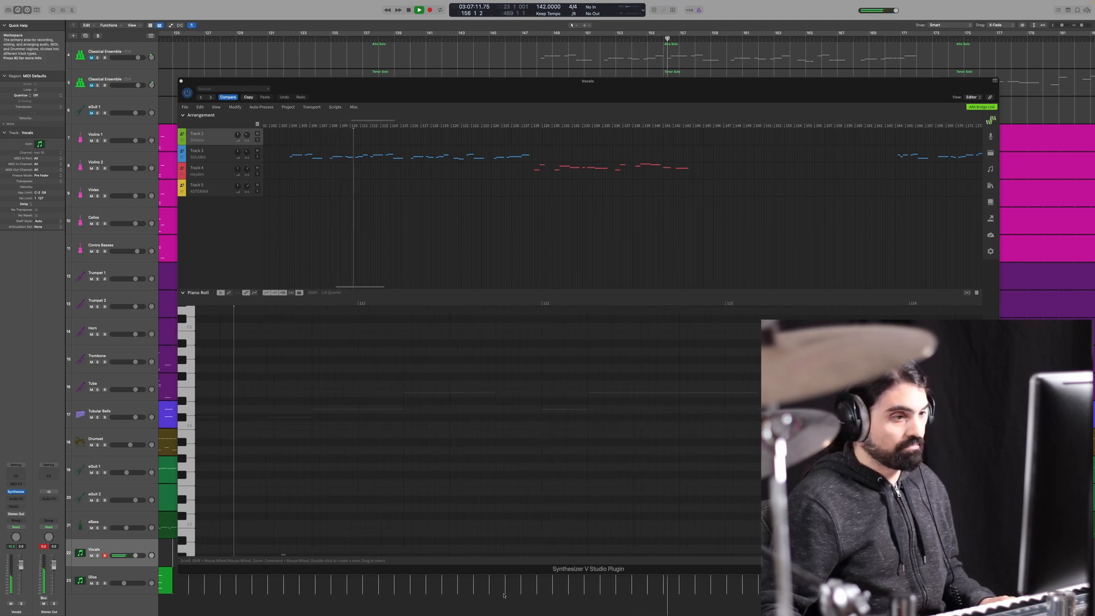
key("space")
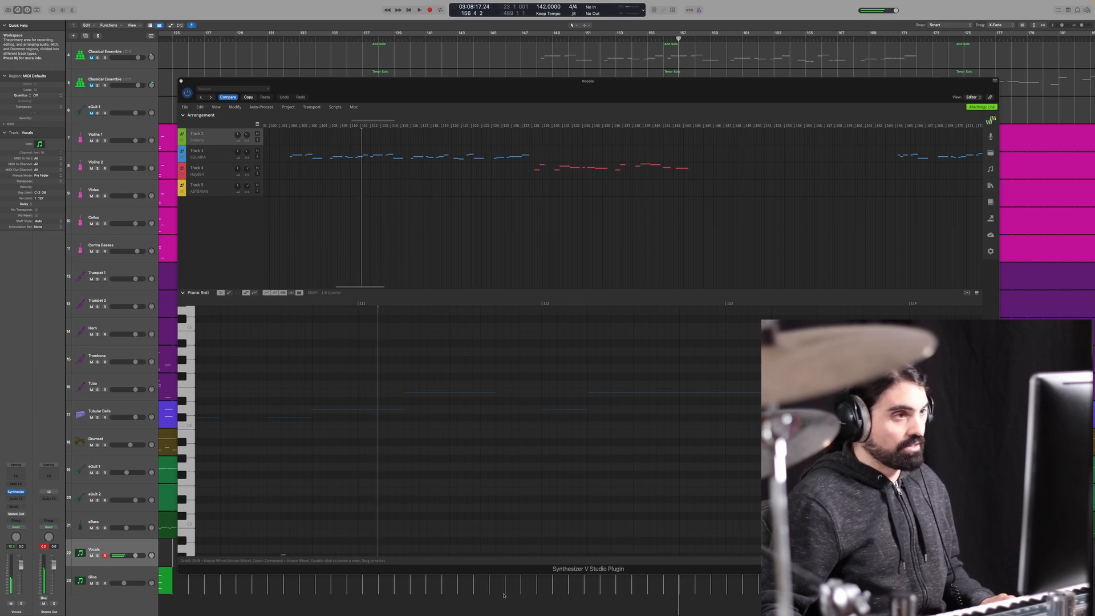
Replay the passage from bar 147 with the plug-in window hidden, and stop at bar 150
key("space")
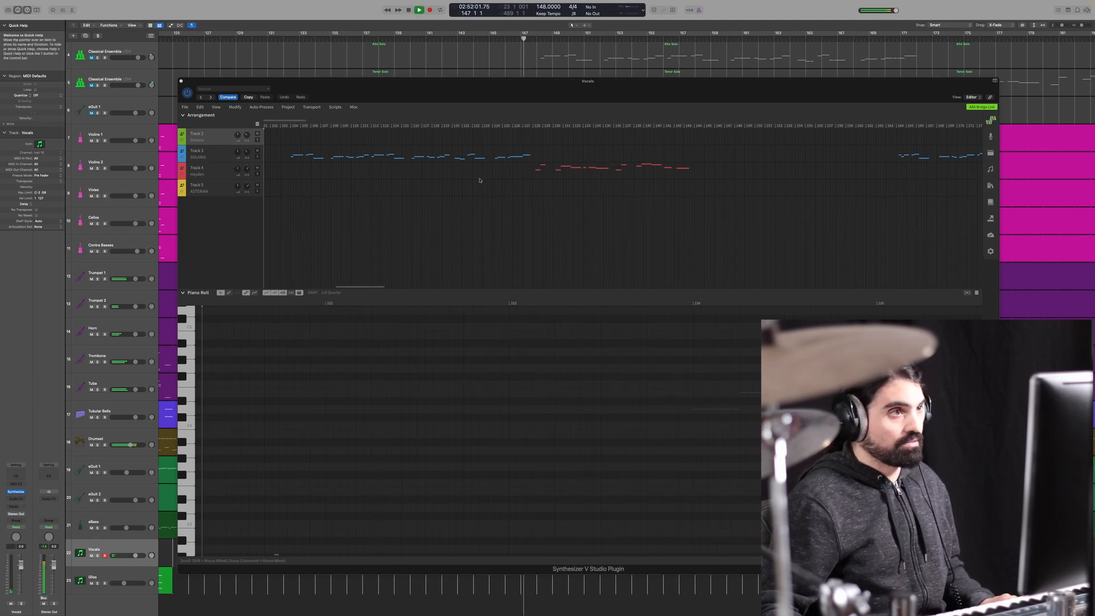
key("space")
key("v")
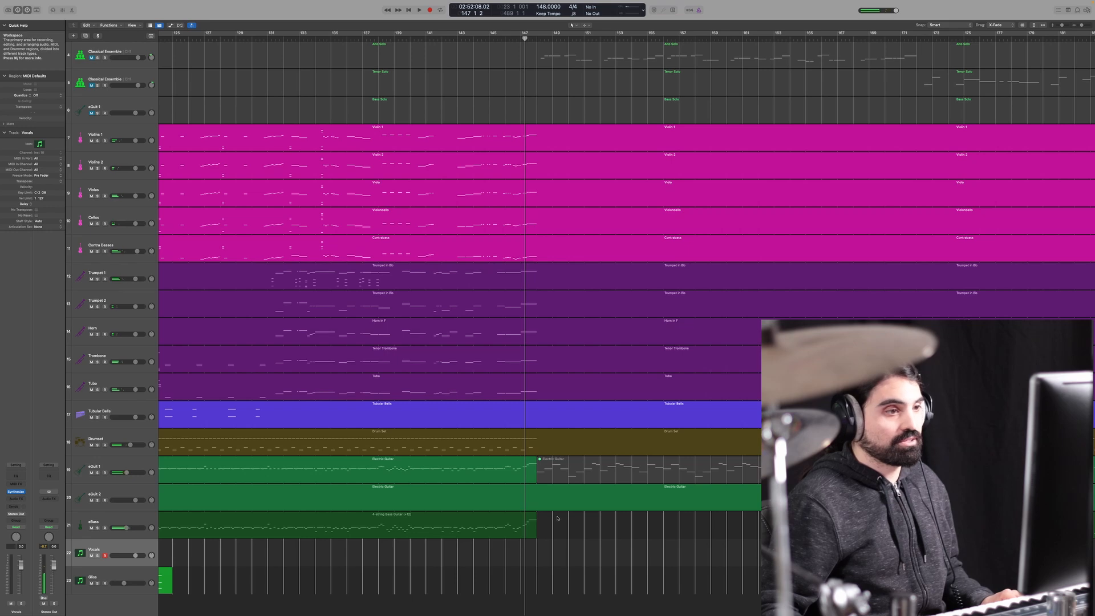
scroll(570, 547, "right", 2)
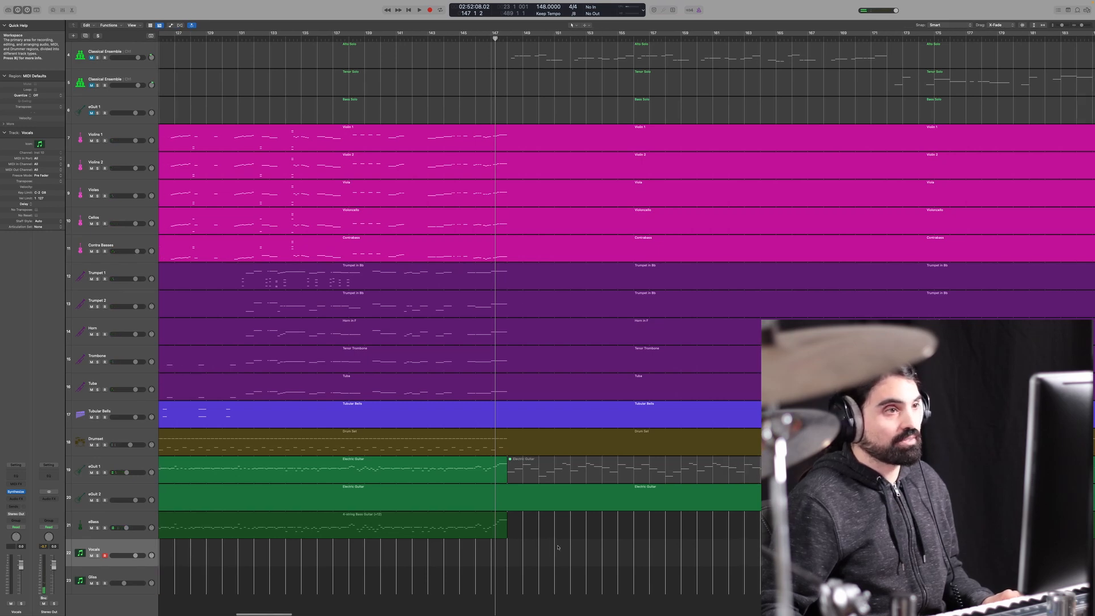
key("space")
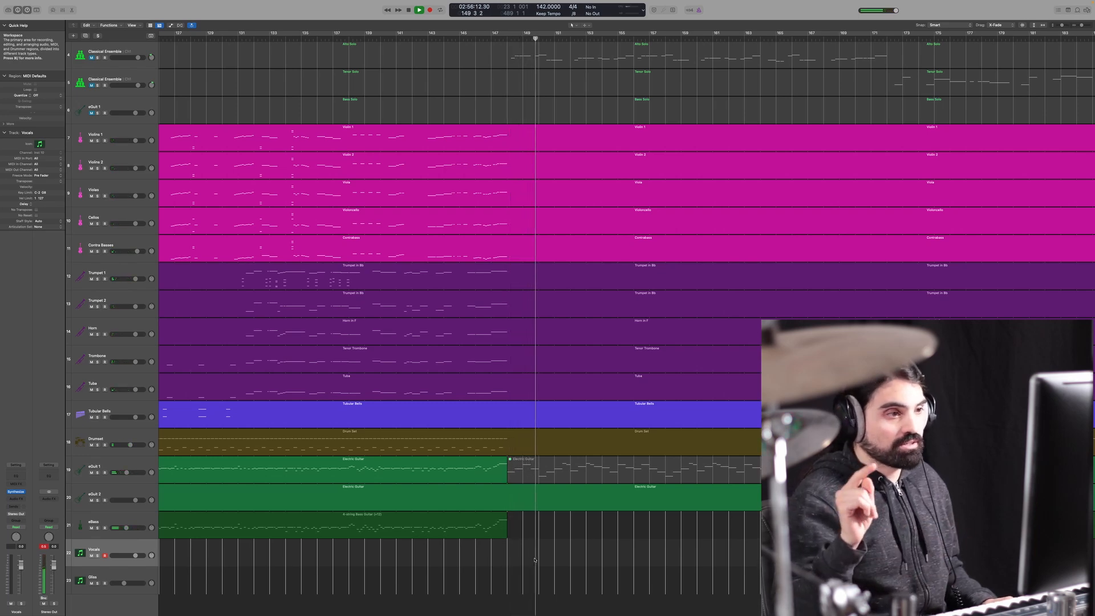
key("space")
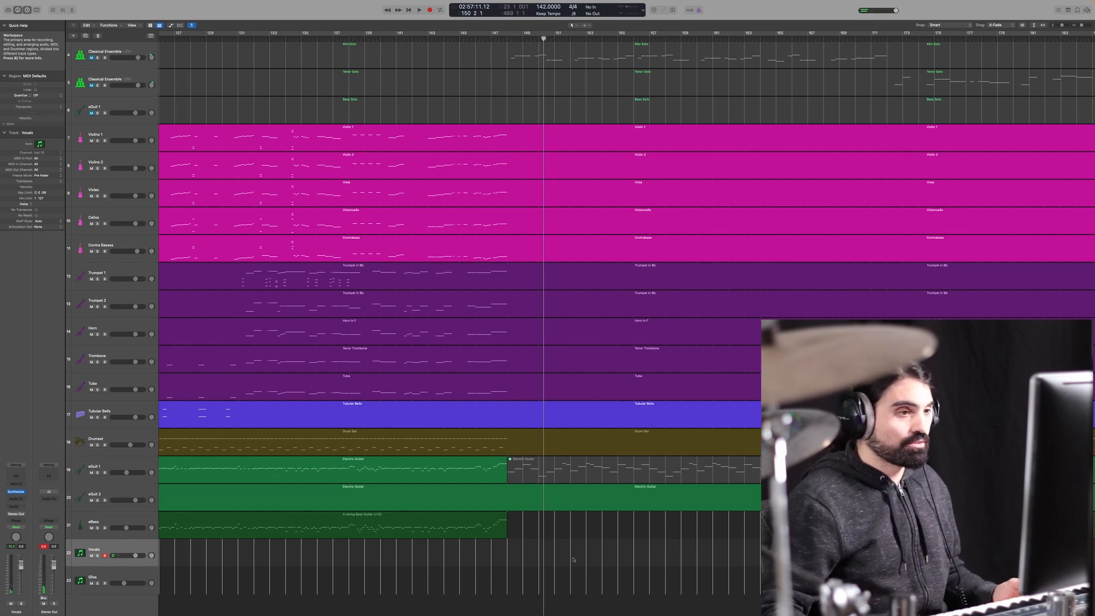
Show the global tracks, review the tempo changes around bars 120 to 172, and hide the global tracks again
key("g")
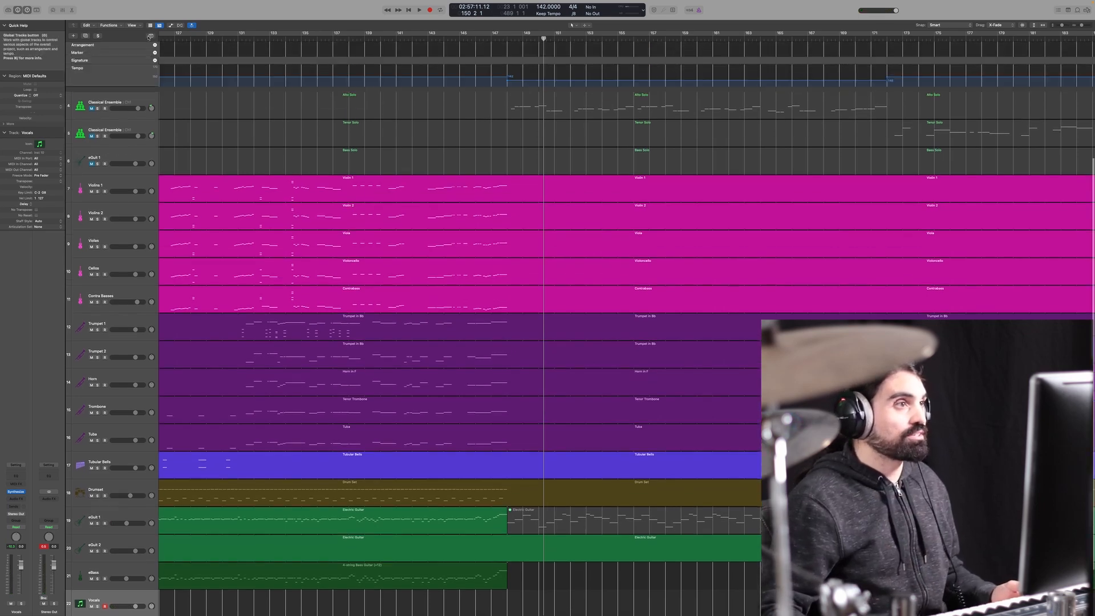
scroll(393, 84, "left", 2)
scroll(393, 84, "left", 2)
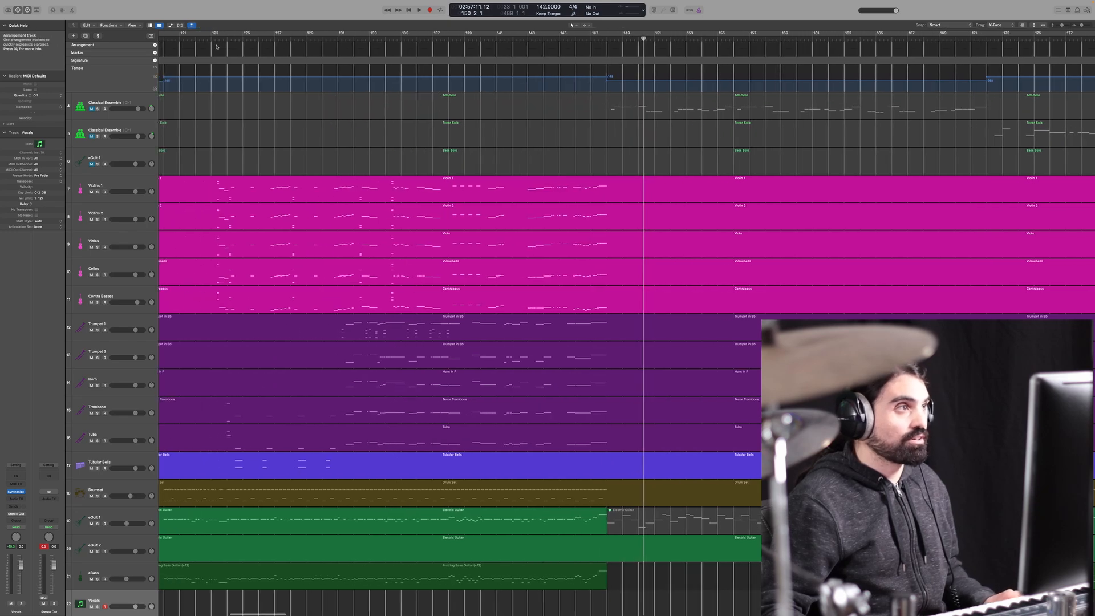
left_click(151, 36)
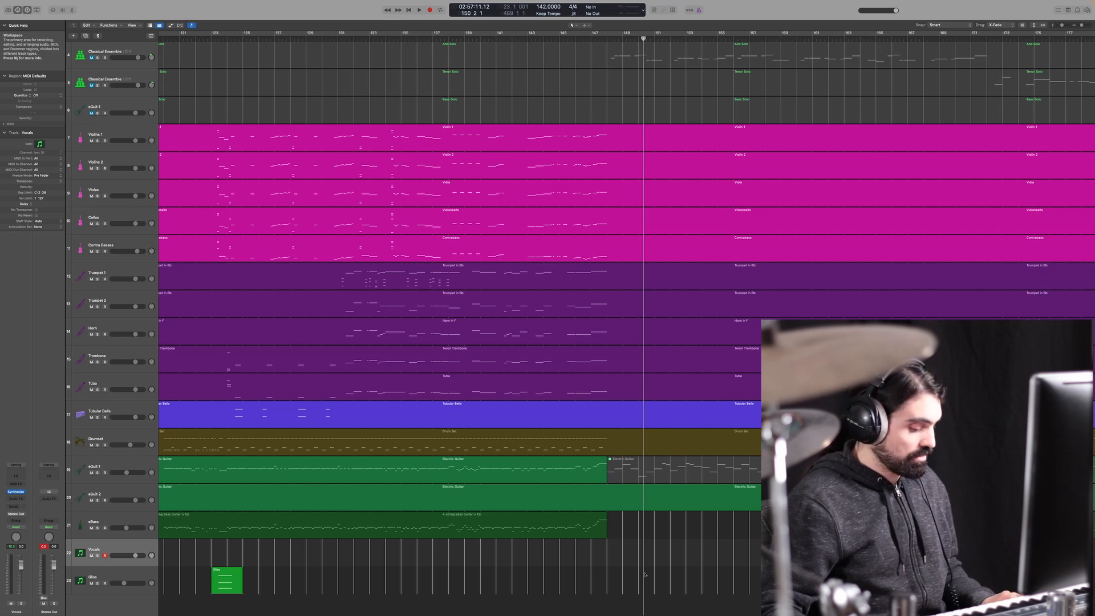
Show the Vocals plug-in window and synchronize the Synthesizer V project tempo with the host
key("v")
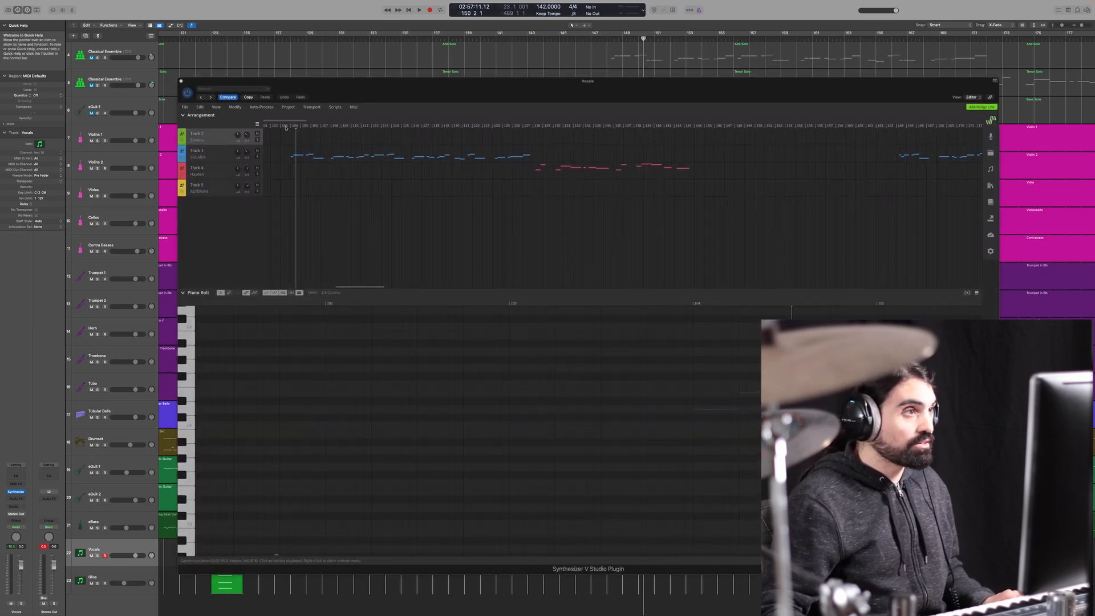
left_click(288, 108)
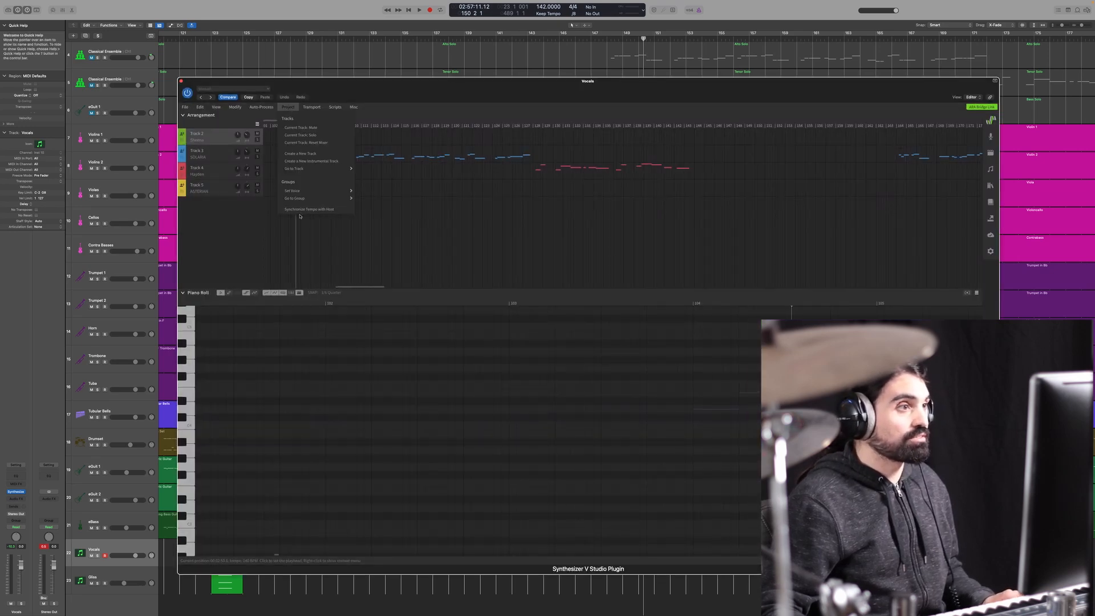
left_click(334, 211)
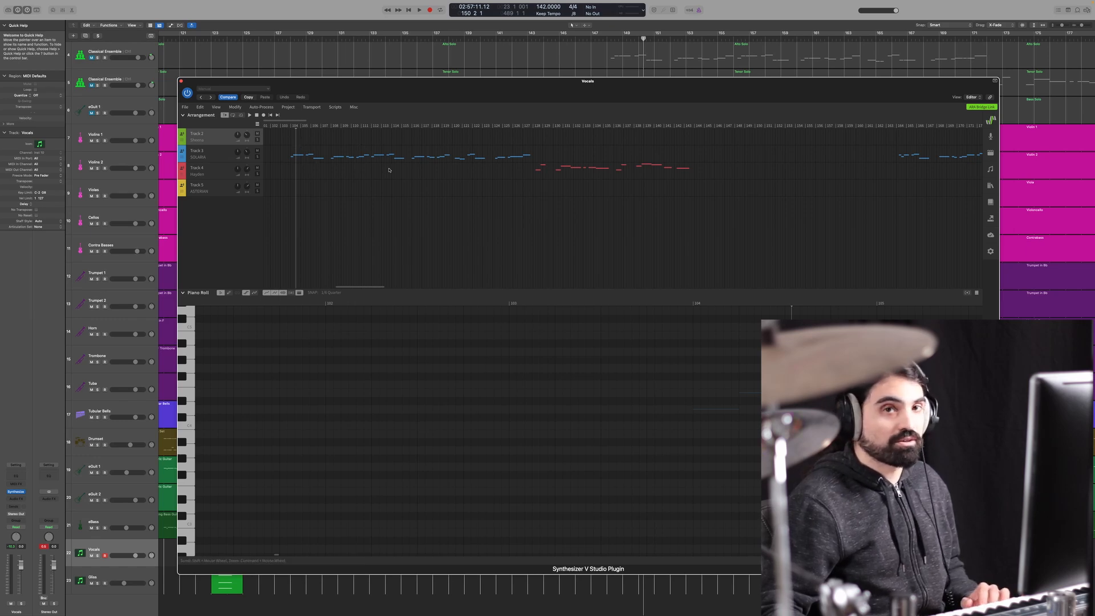
Look over the notes of the four vocal tracks along the Synthesizer V arrangement, from its beginning to the later sections
scroll(389, 170, "left", 5)
scroll(389, 170, "right", 5)
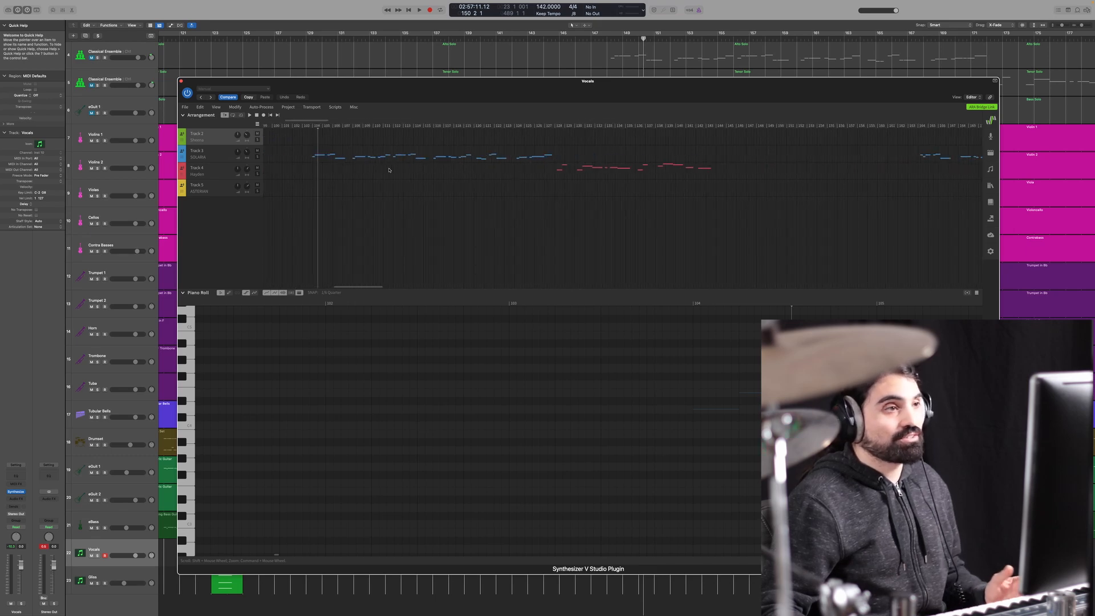
scroll(389, 170, "left", 5)
scroll(390, 171, "right", 5)
scroll(392, 172, "left", 2)
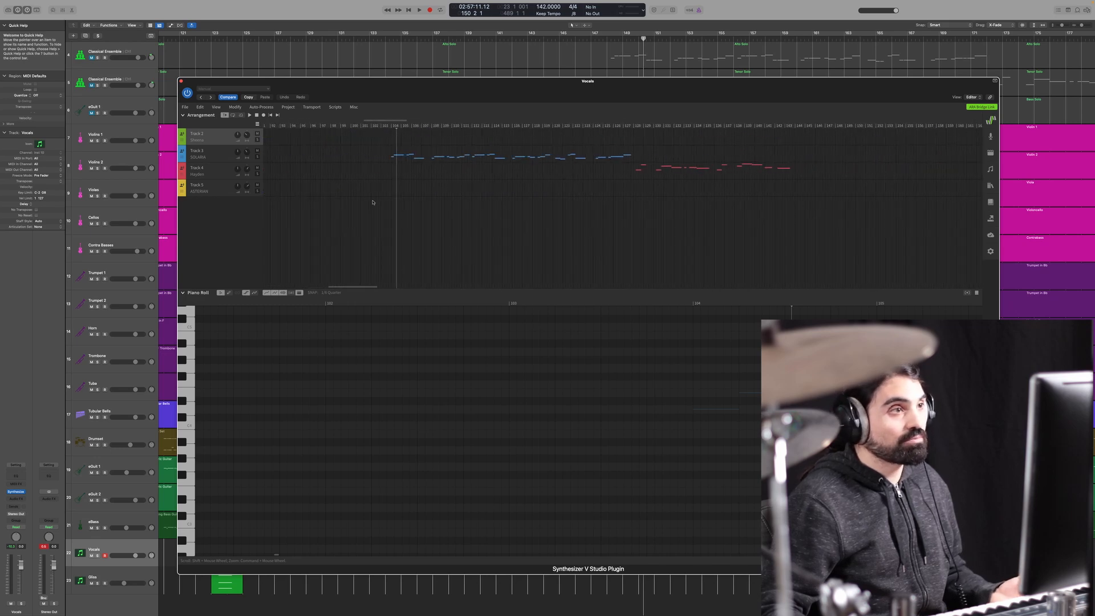
scroll(369, 173, "left", 15)
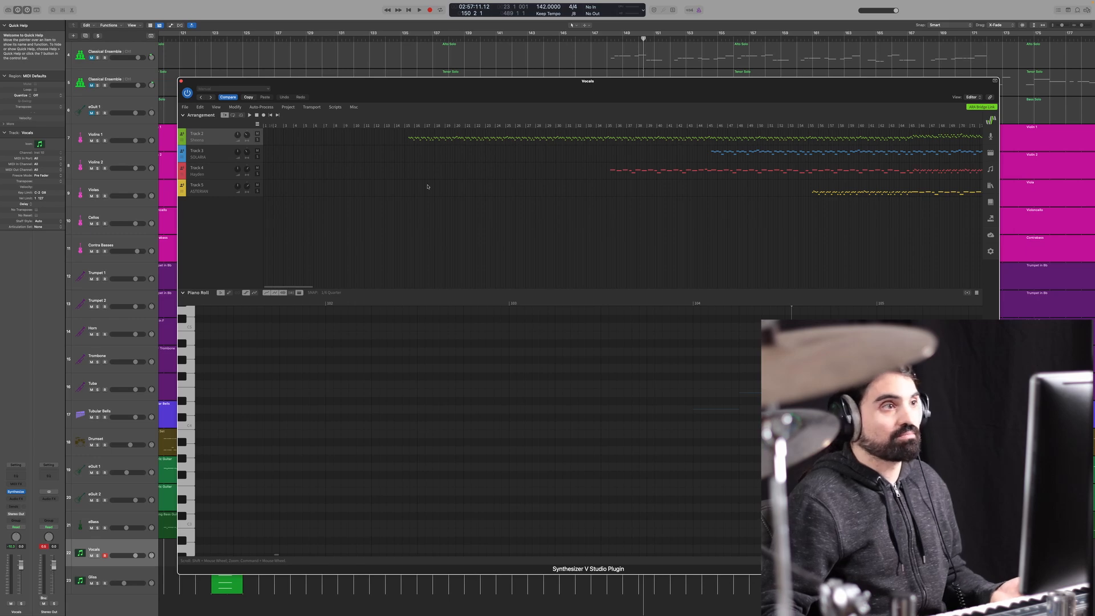
scroll(428, 187, "right", 20)
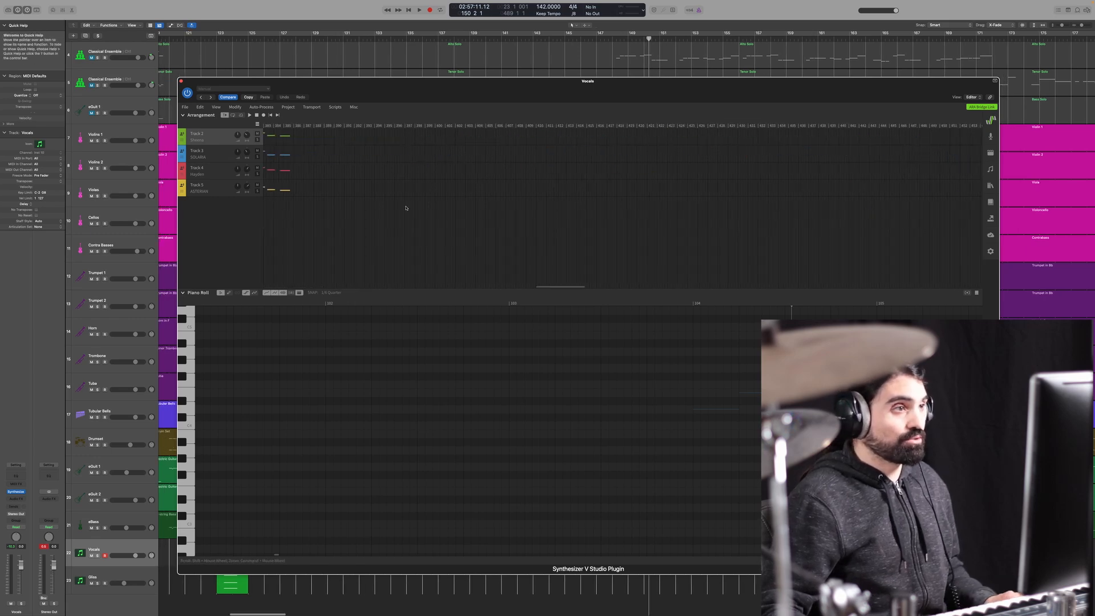
Check the Render settings, close them, and look through the remaining vocal sections of the Synthesizer V arrangement
left_click(991, 220)
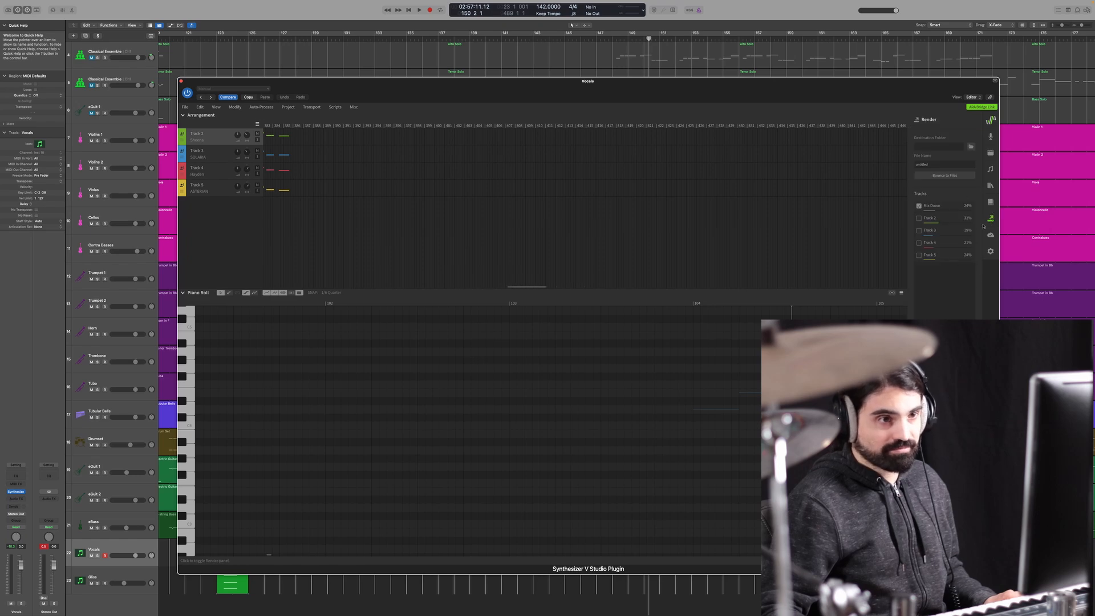
left_click(991, 218)
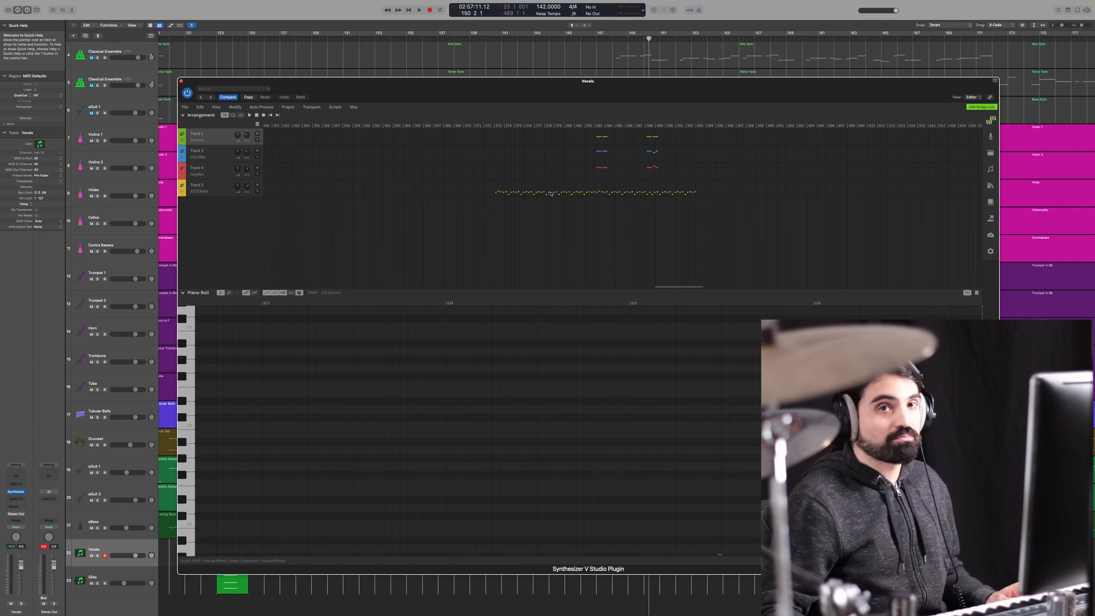
scroll(555, 191, "left", 20)
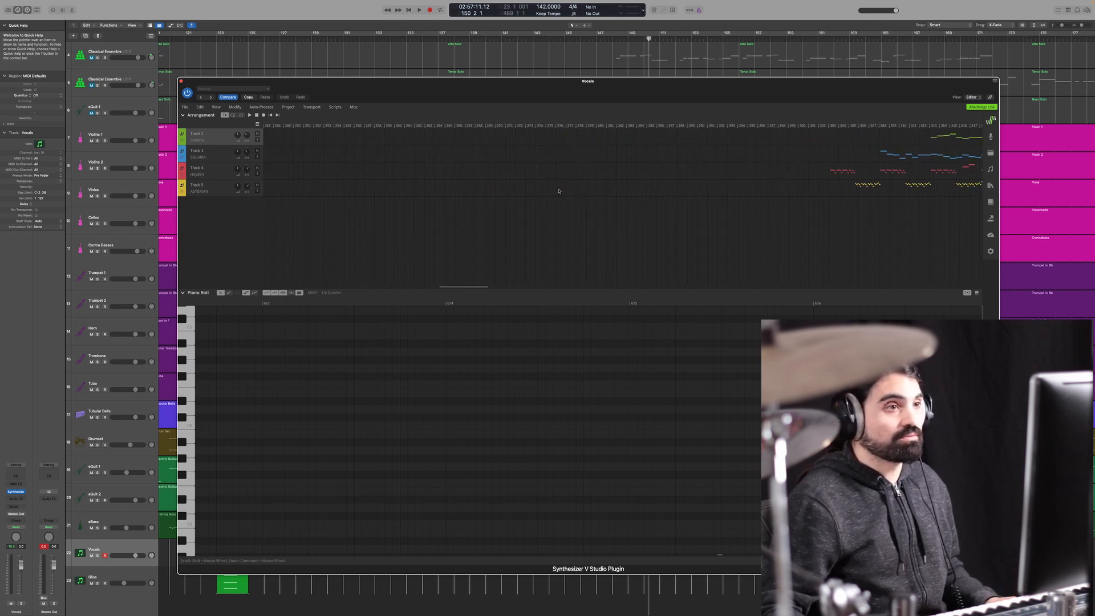
scroll(559, 191, "right", 10)
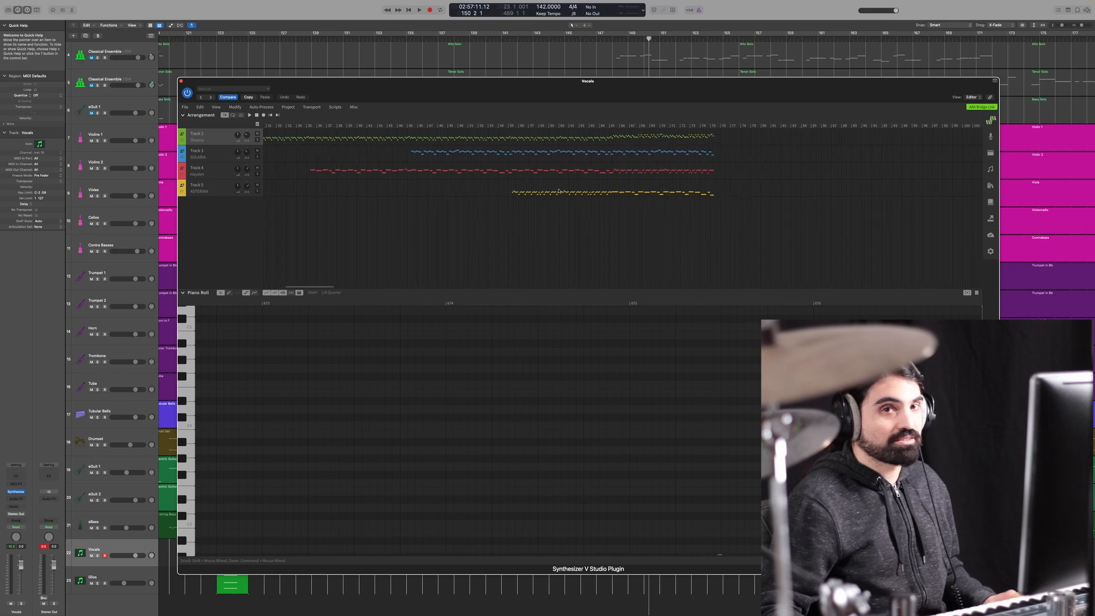
scroll(559, 210, "right", 15)
scroll(557, 210, "left", 20)
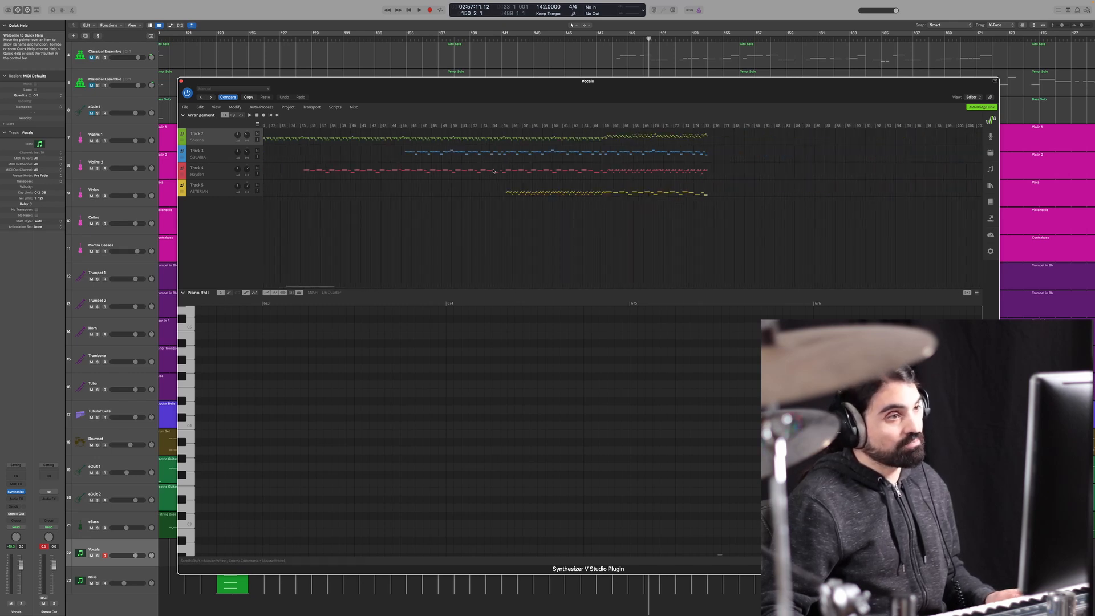
Place the Synthesizer V playhead at bar 1, shift the plug-in window up toward the project ruler, and close it
left_click_drag(317, 125, 245, 126)
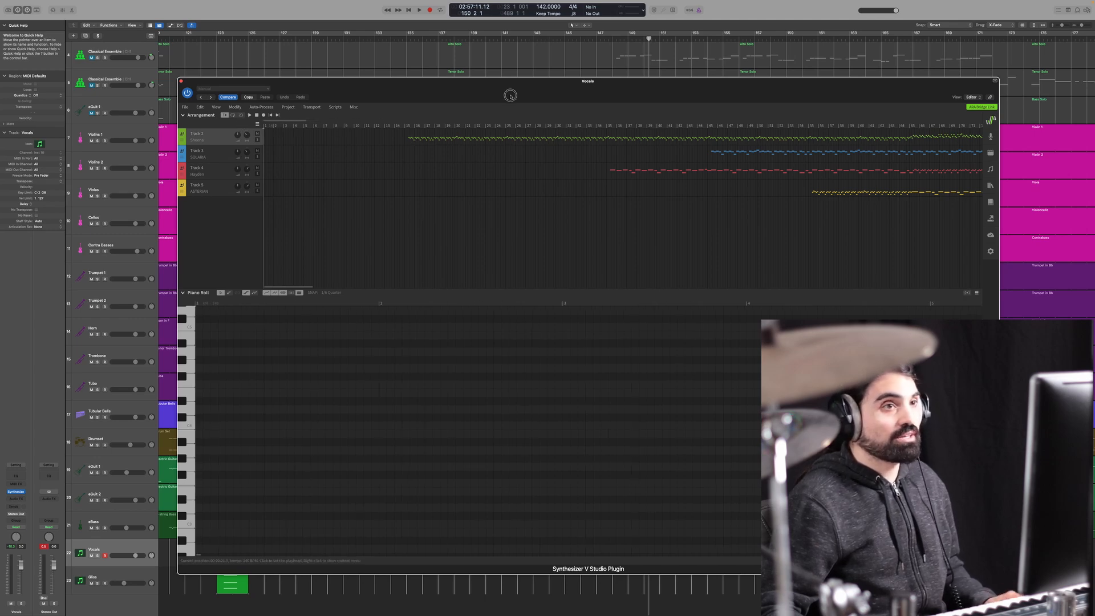
left_click_drag(510, 95, 500, 89)
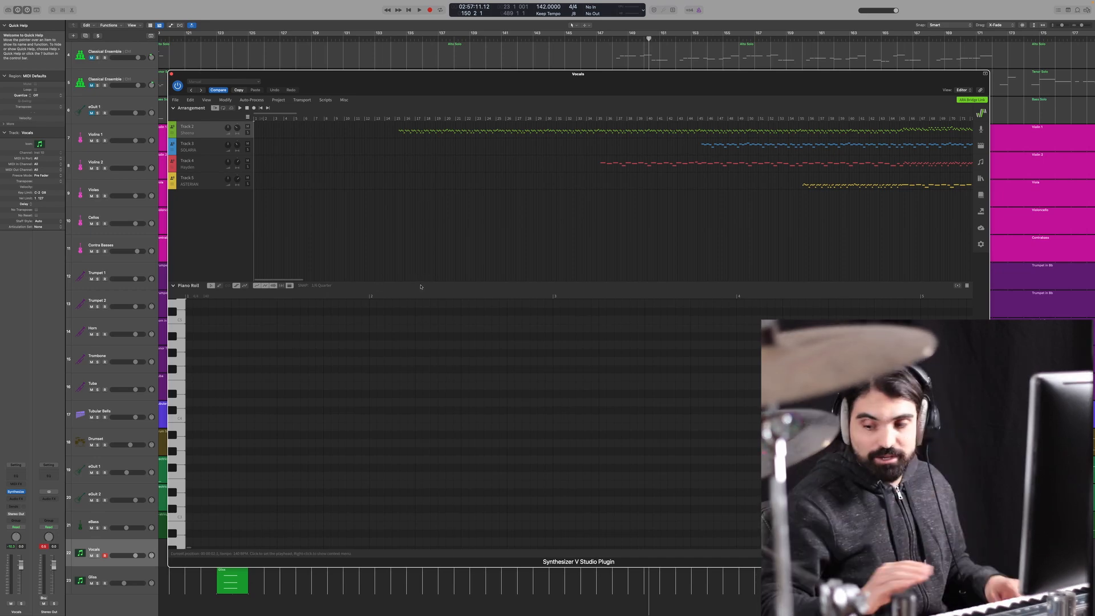
left_click_drag(420, 89, 410, 63)
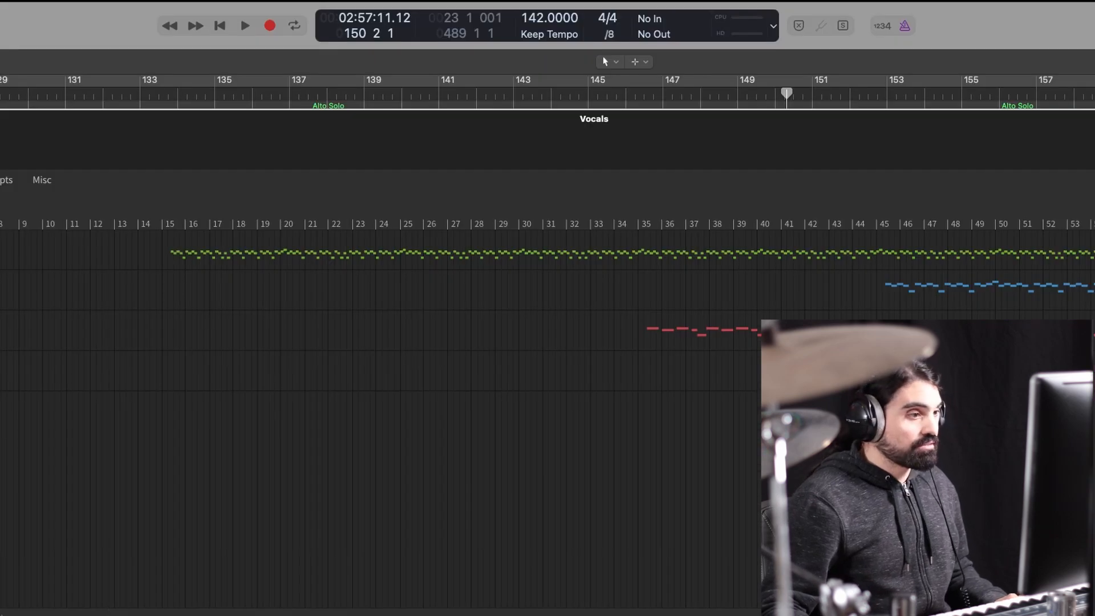
left_click(1, 118)
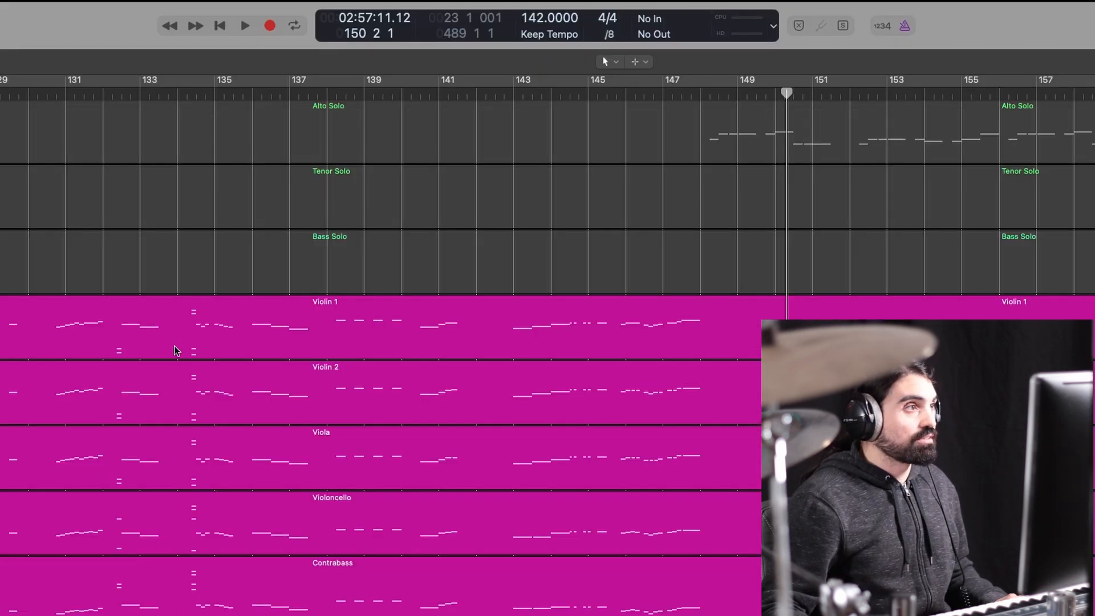
Show the global tracks and return the playhead to the project start, with the first signature and tempo changes in view
key("g")
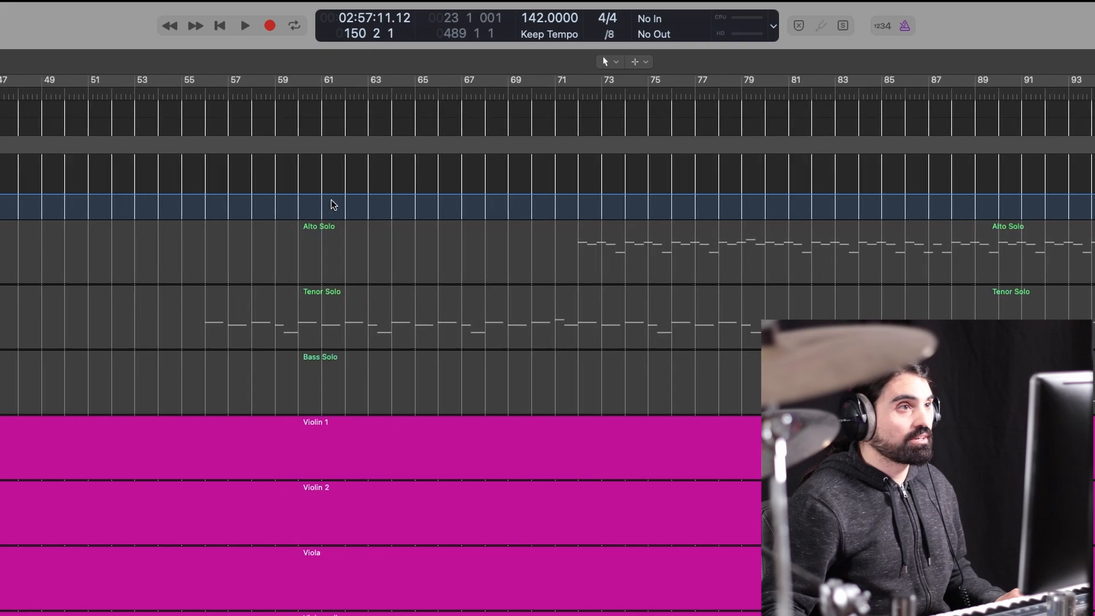
scroll(331, 200, "right", 1)
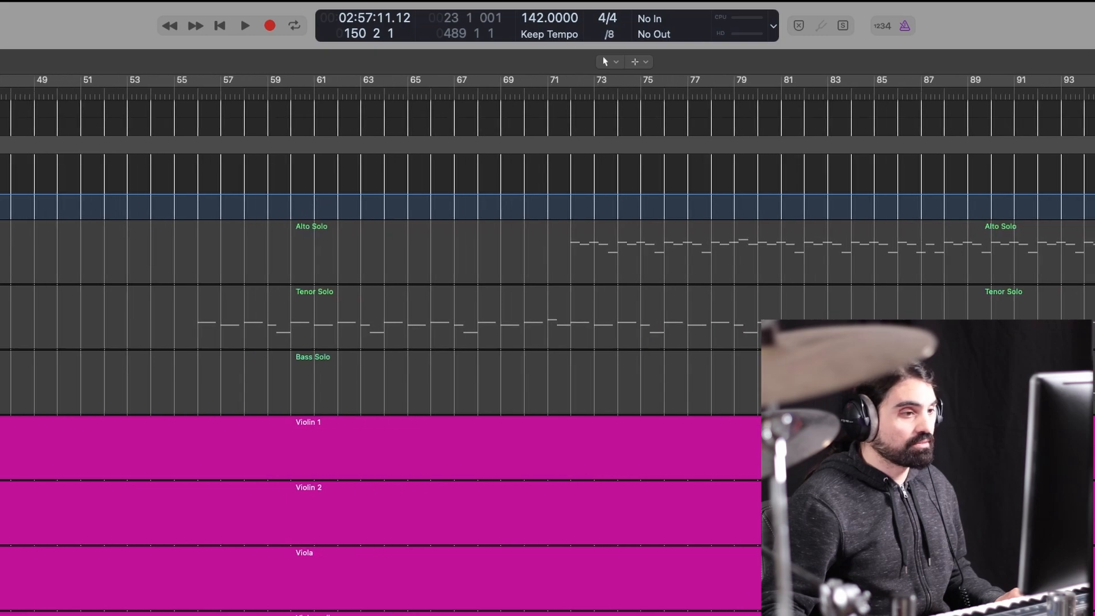
key("super+Left")
key("Return")
key("super+Left")
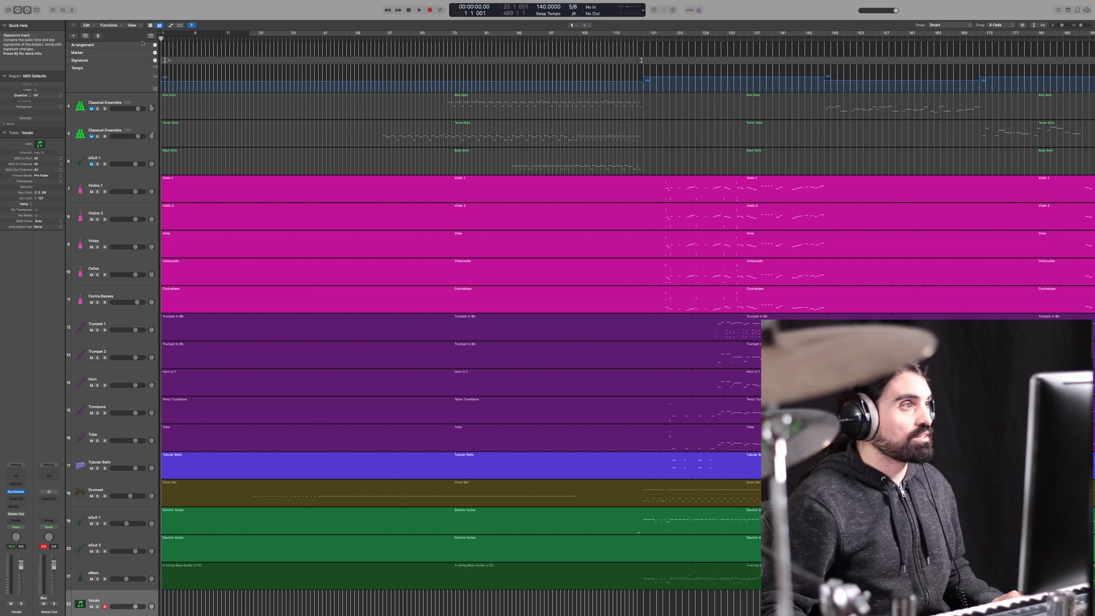
Hide the global tracks and display the project's signature list, followed by its tempo list
left_click(151, 37)
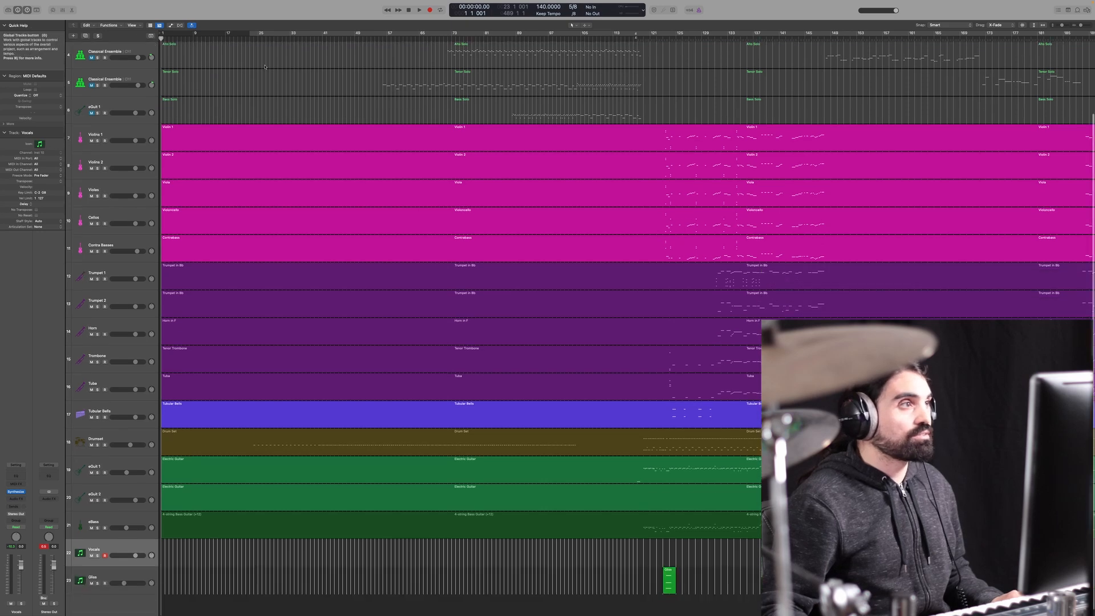
left_click(1057, 10)
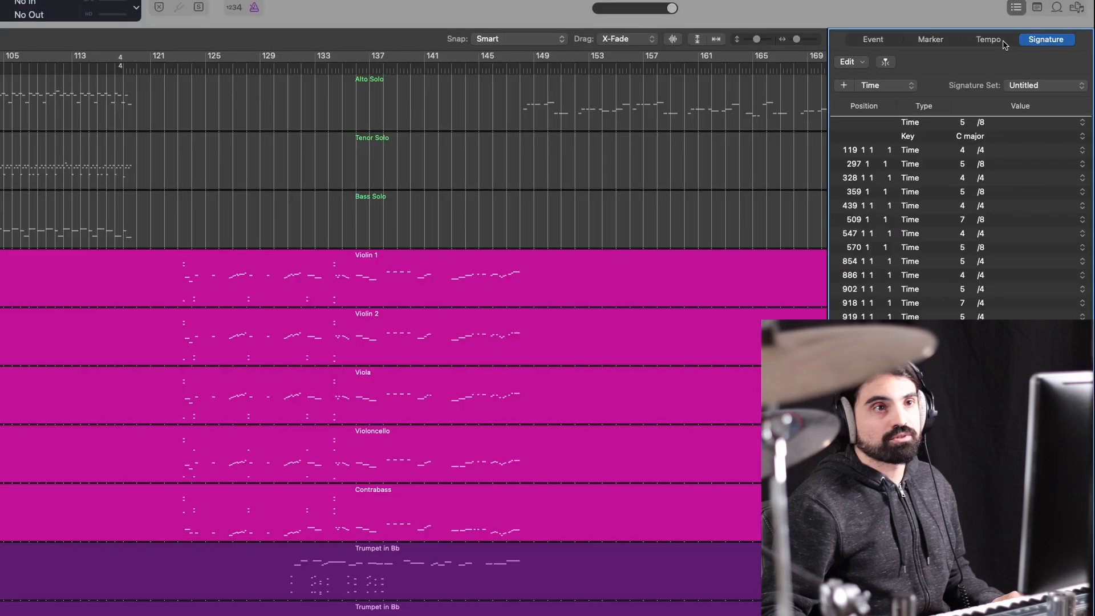
left_click(1055, 26)
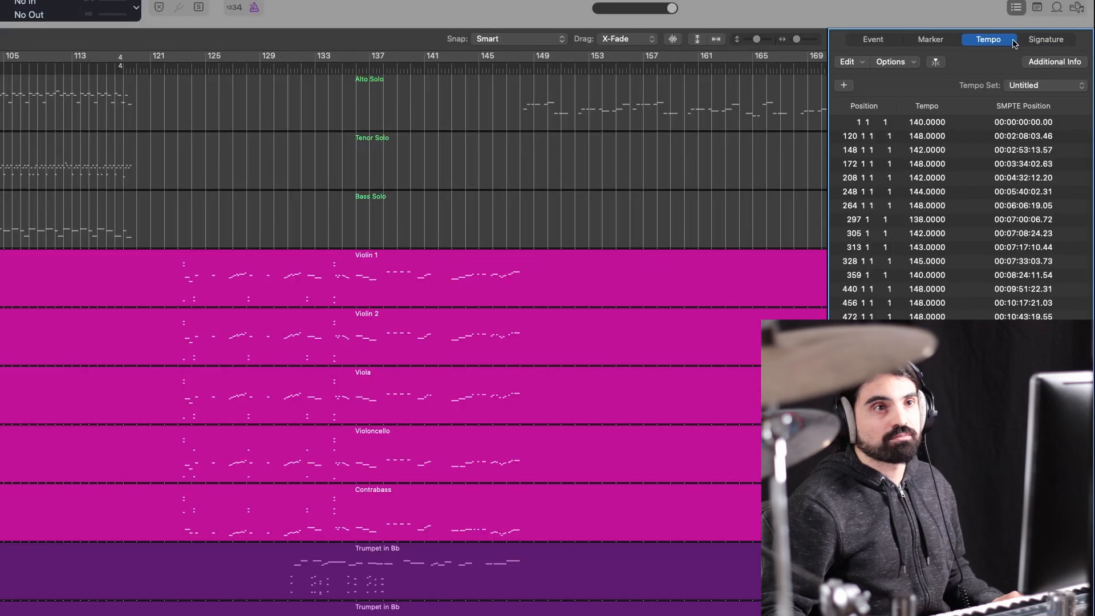
Display the project's signature list and reopen the Vocals track's Synthesizer V plug-in
left_click(1047, 40)
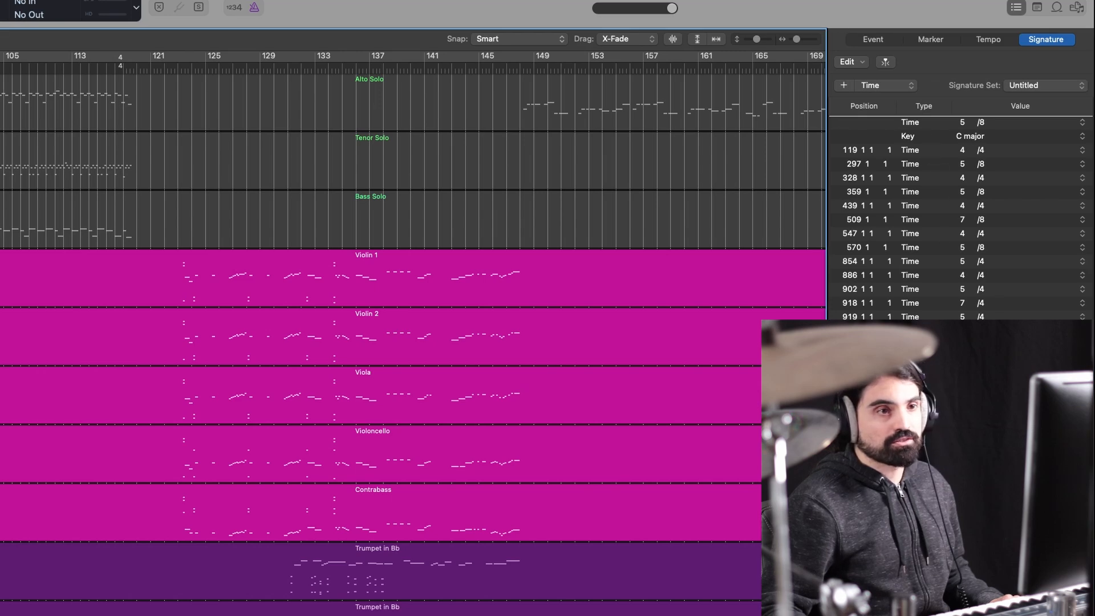
left_click_drag(913, 456, 877, 128)
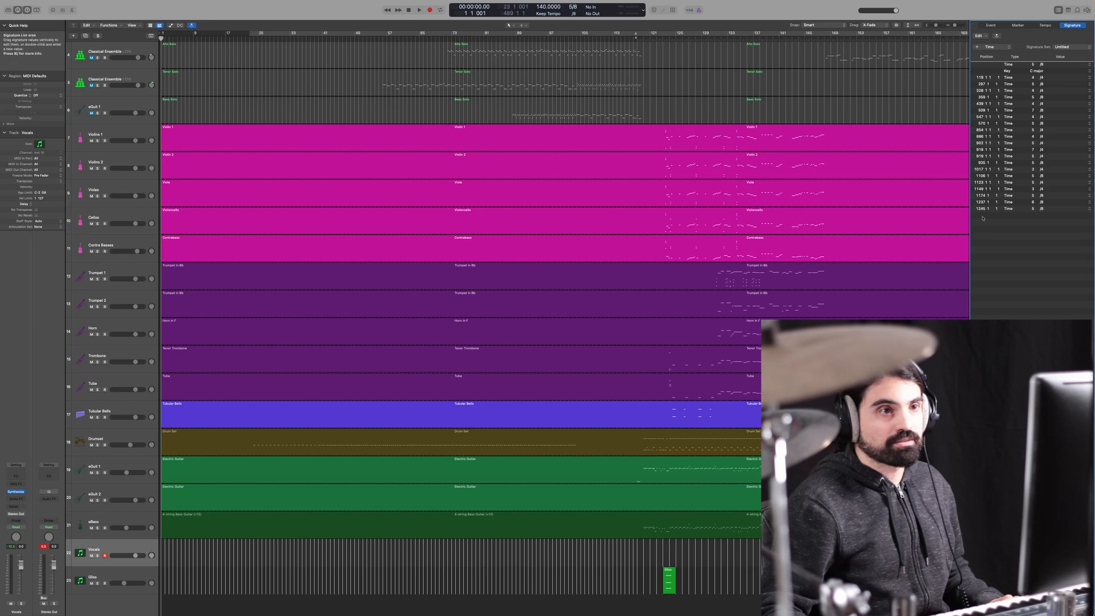
left_click(591, 554)
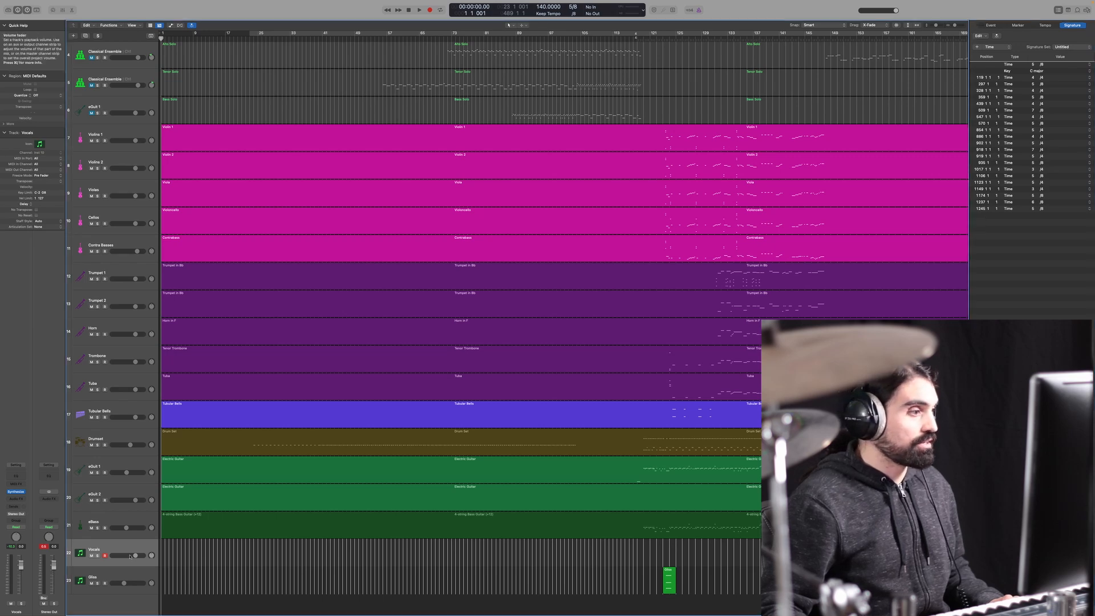
double_click(80, 553)
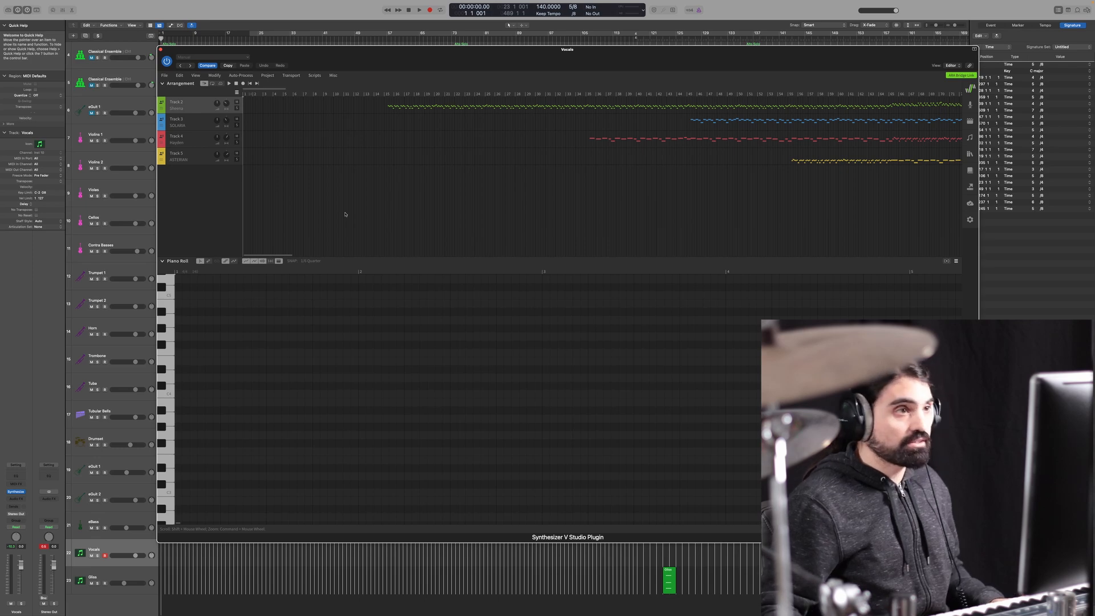
Examine the Seek to Measure command and its dialog for jumping to a measure number
key("super+g")
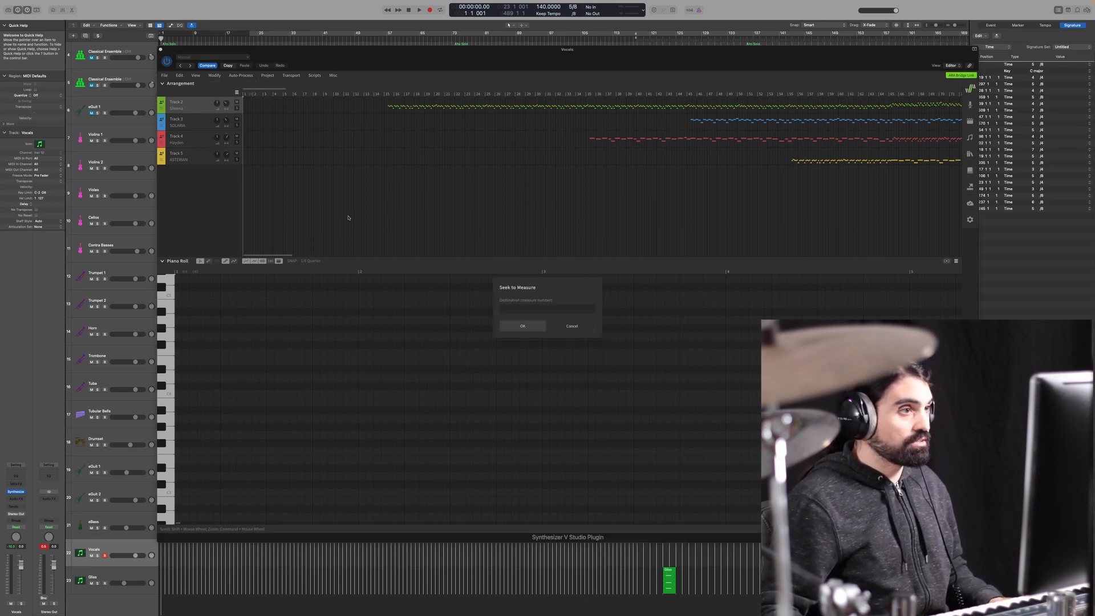
left_click(572, 325)
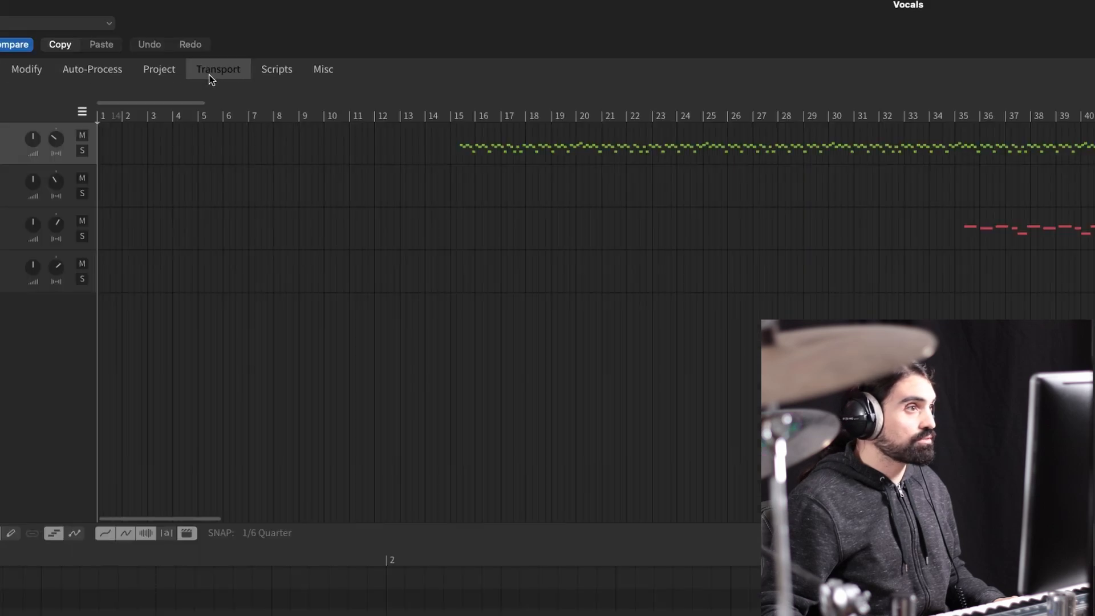
left_click(288, 78)
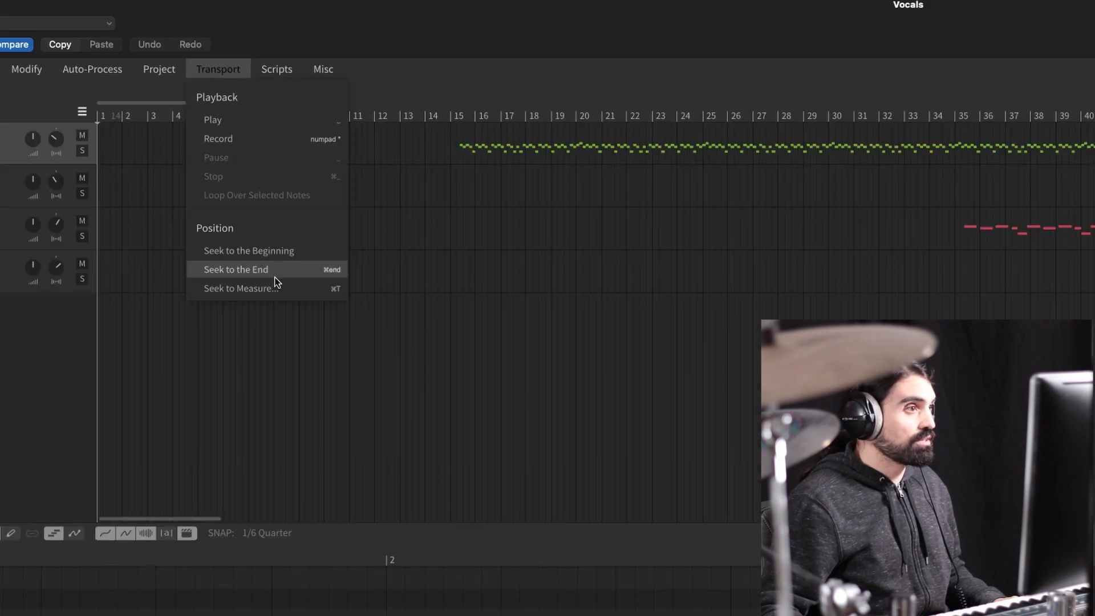
left_click(264, 292)
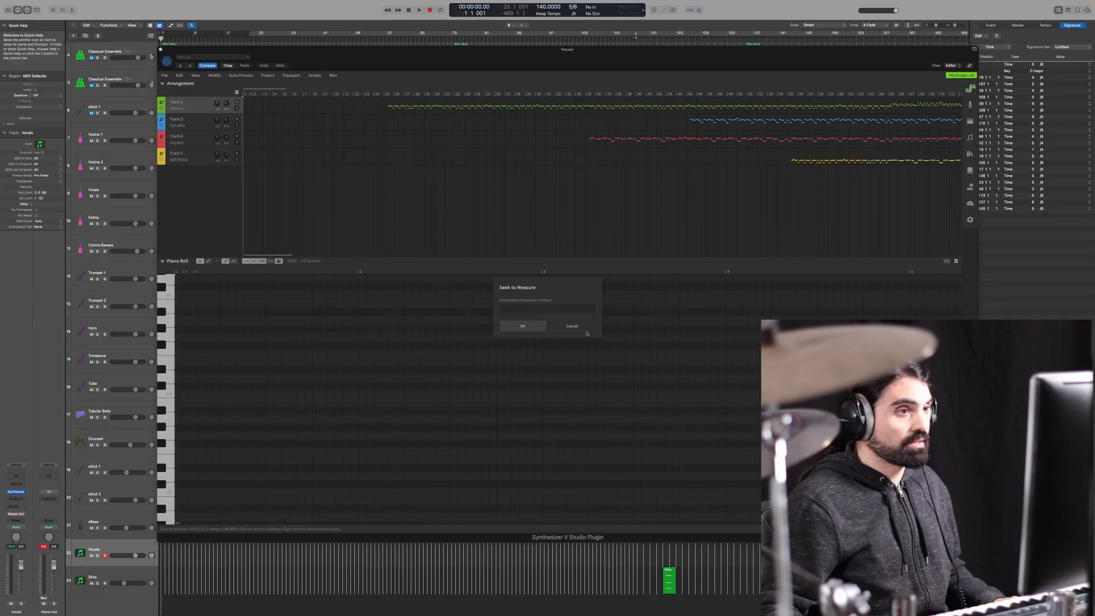
left_click(585, 327)
key("super+g")
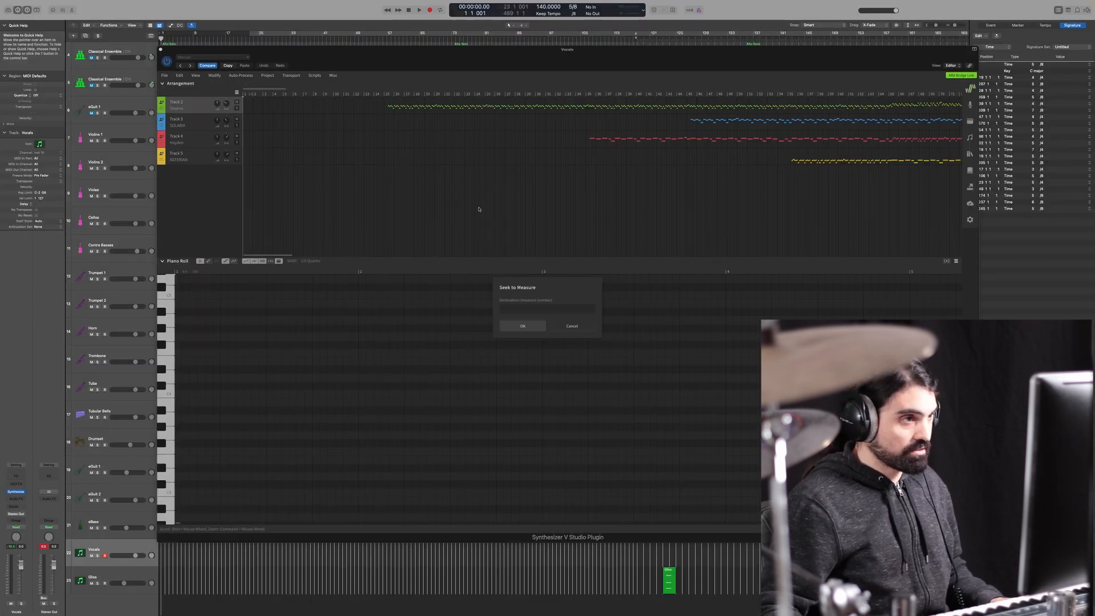
left_click(531, 309)
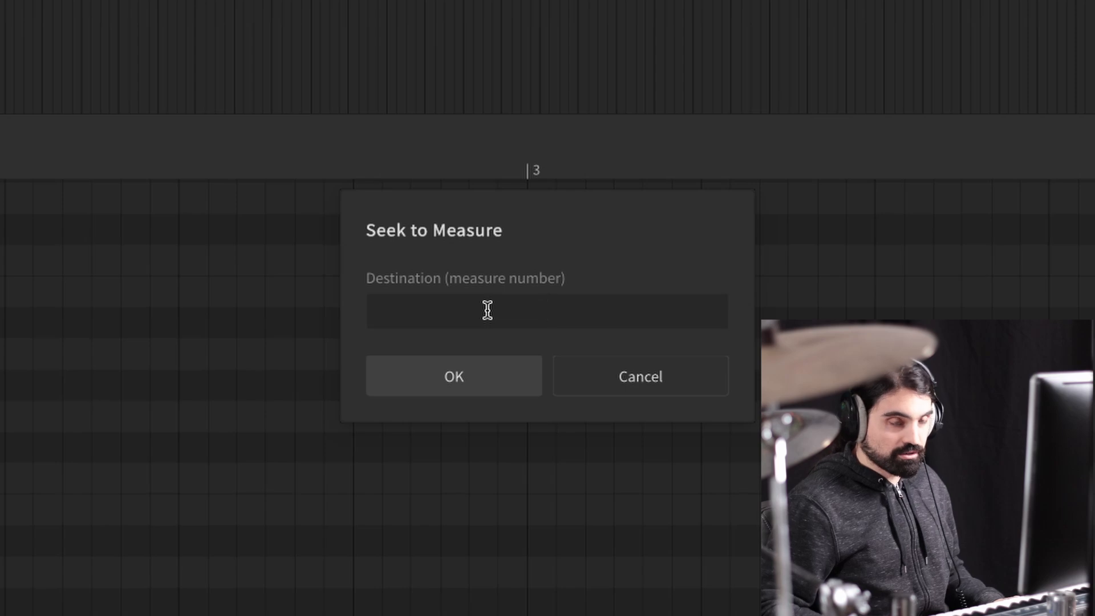
type("3")
key("Return")
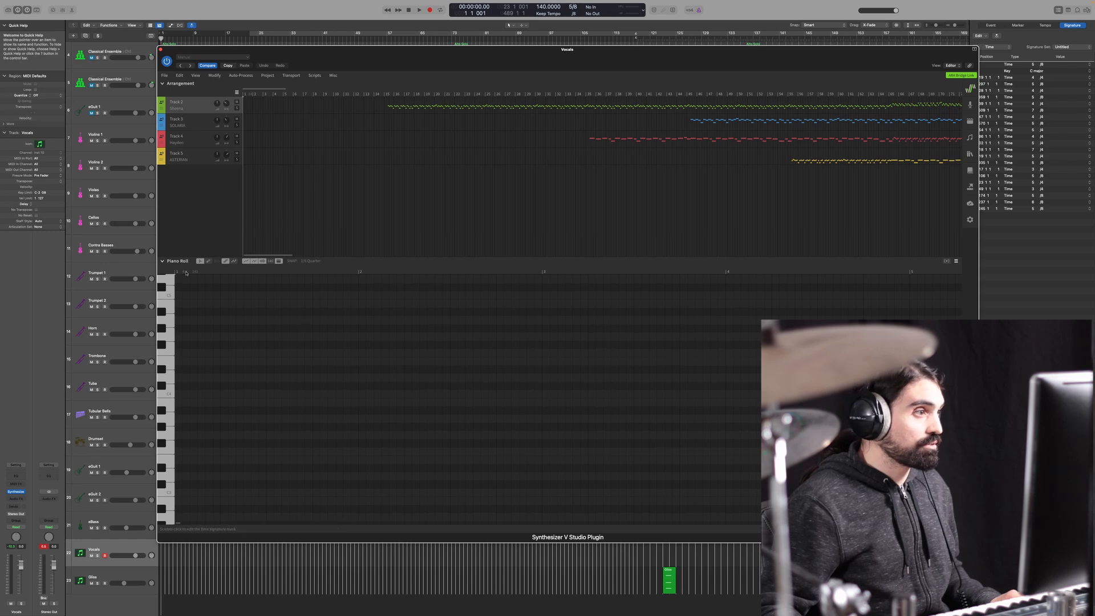
Shift the plug-in window to uncover the signature list and set Synthesizer V's opening time signature to 5/8
double_click(182, 275)
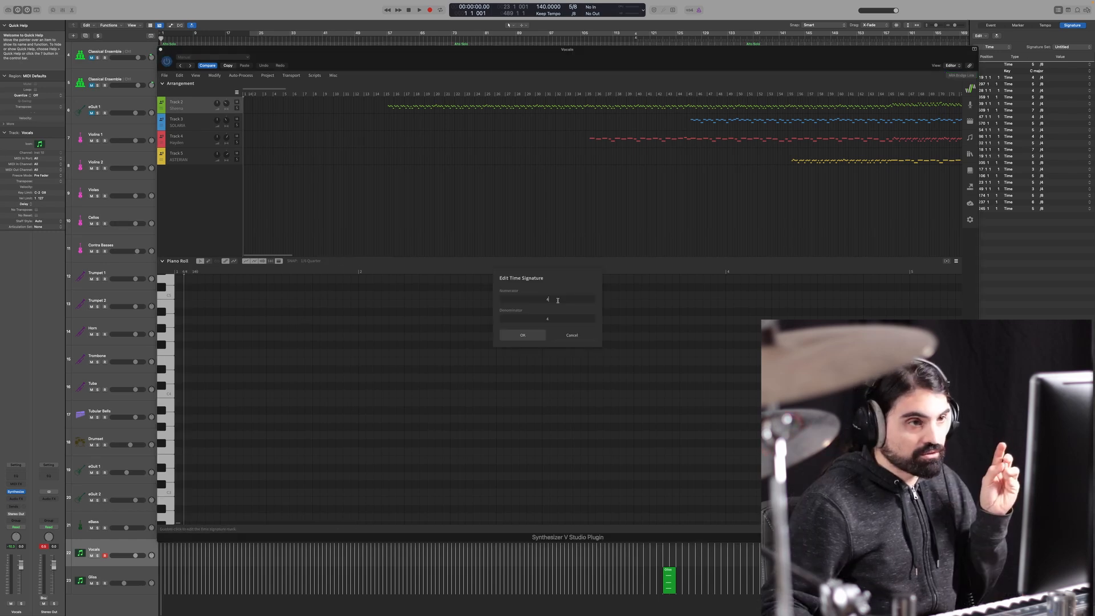
left_click_drag(902, 58, 881, 58)
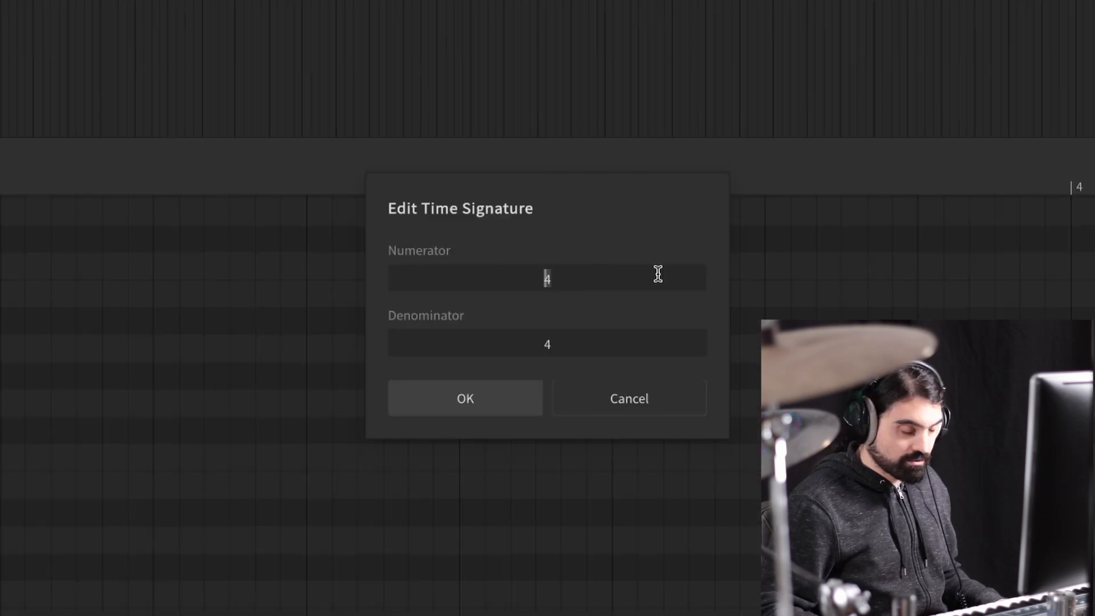
type("5")
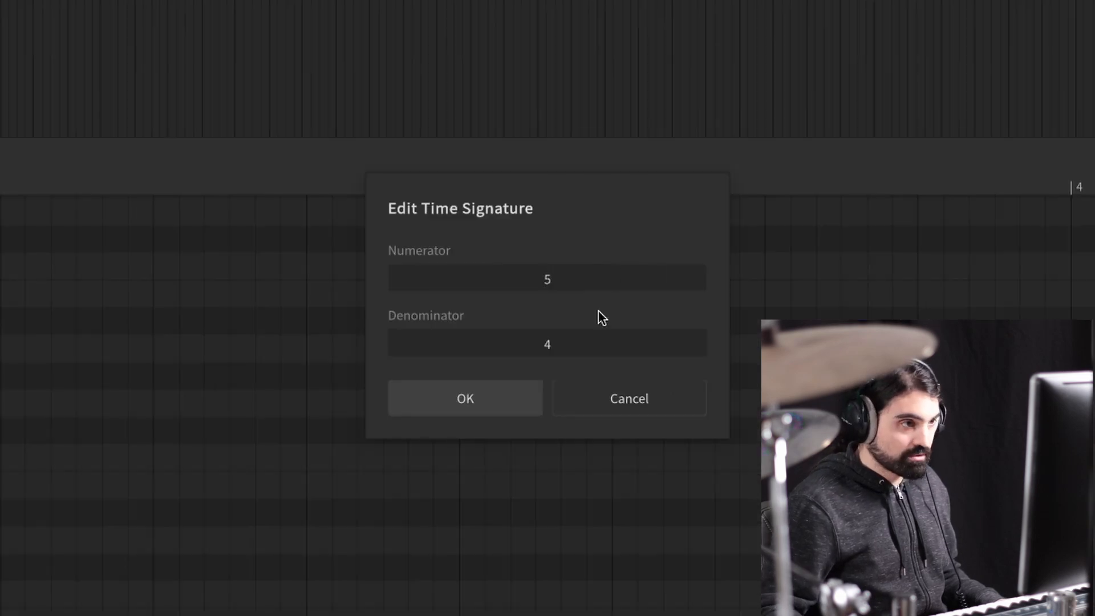
key("Tab")
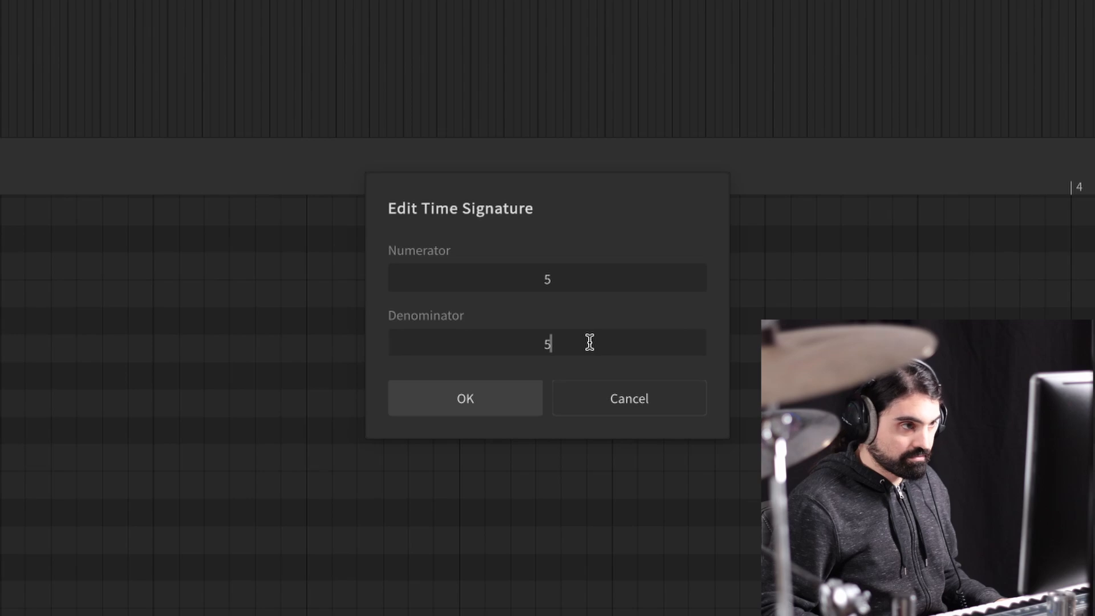
key("BackSpace")
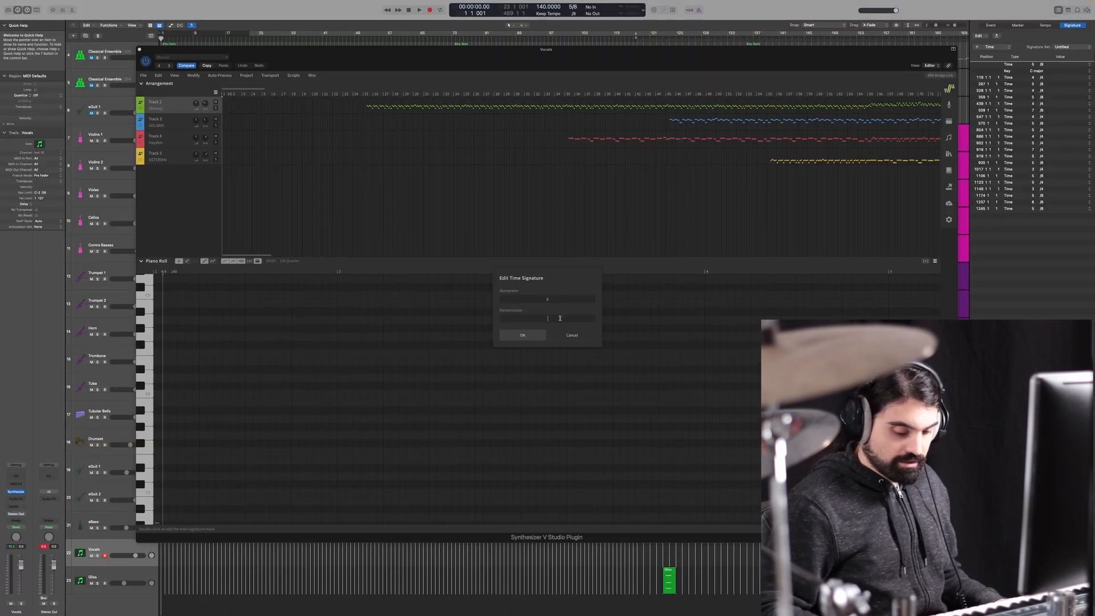
type("8")
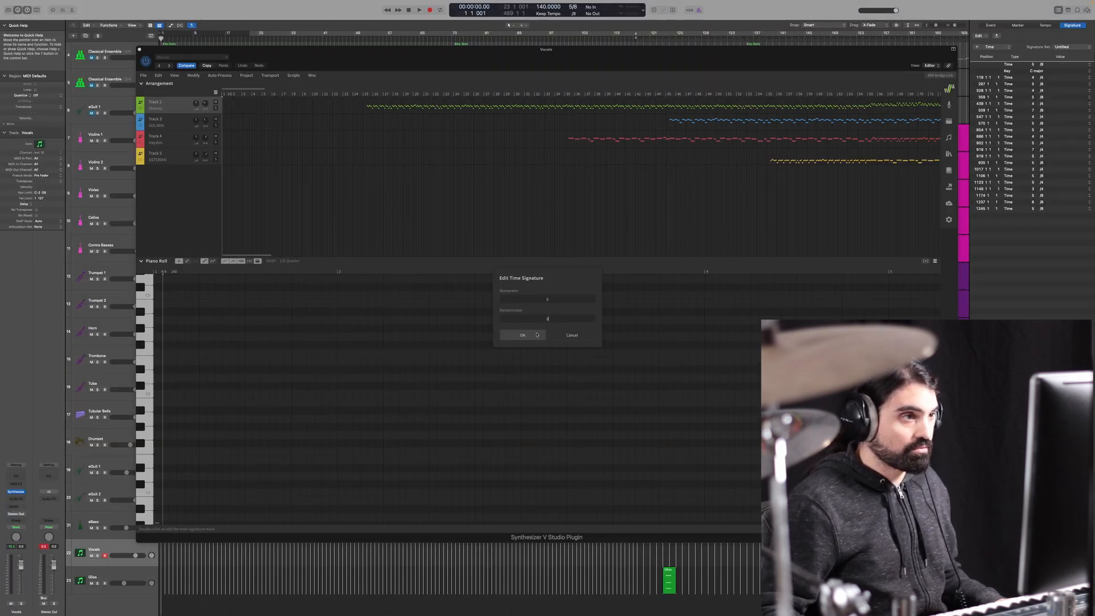
left_click(536, 334)
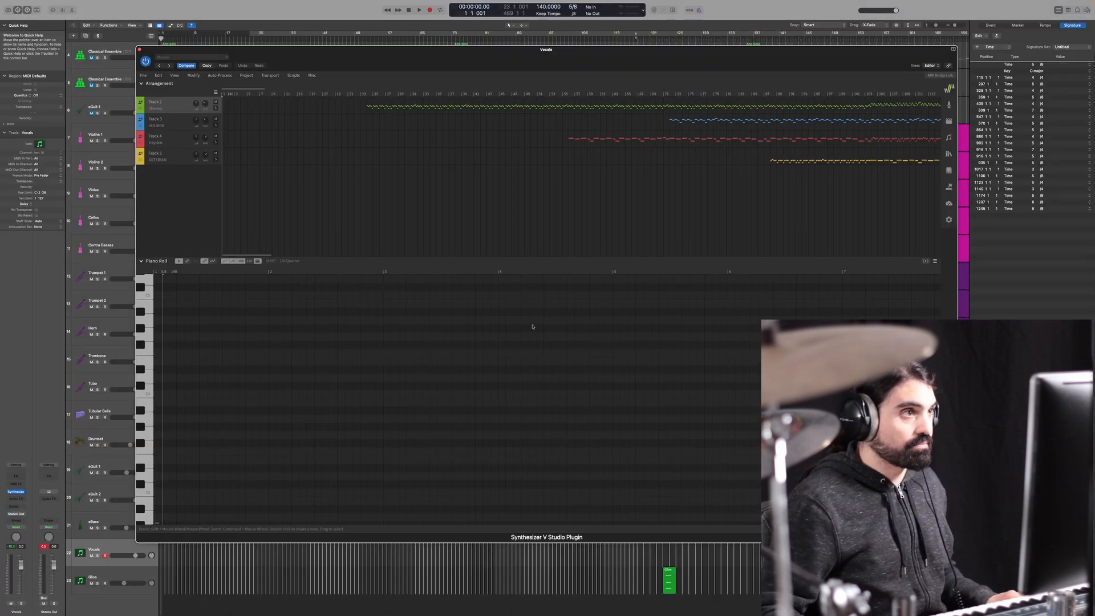
Check Track 2's vocal notes against the bar lines, placing the playhead at the first note and the next two bars
left_click(367, 94)
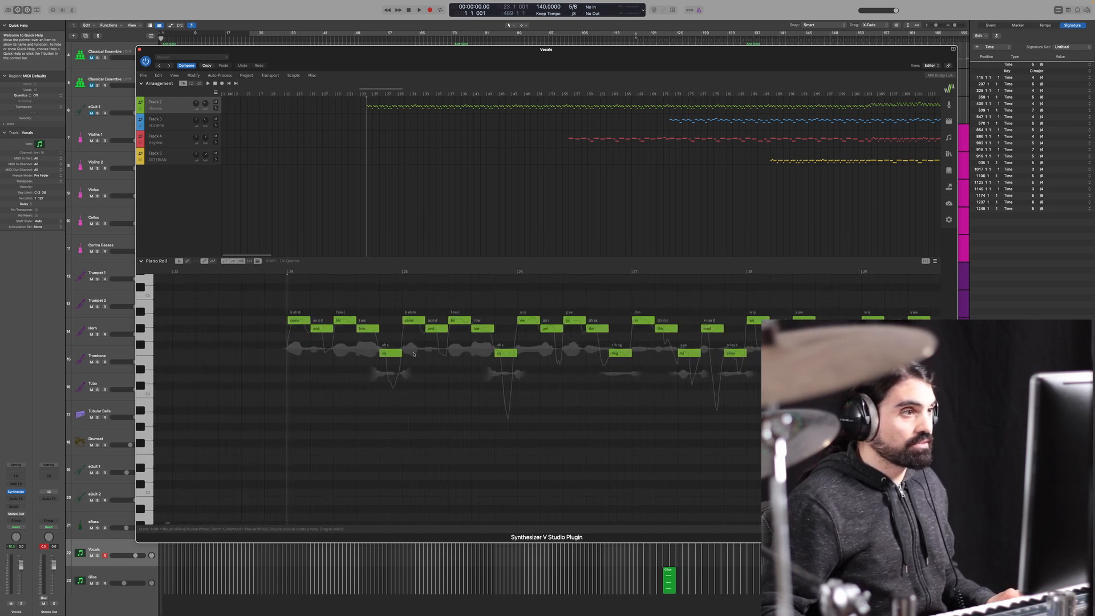
left_click(403, 273)
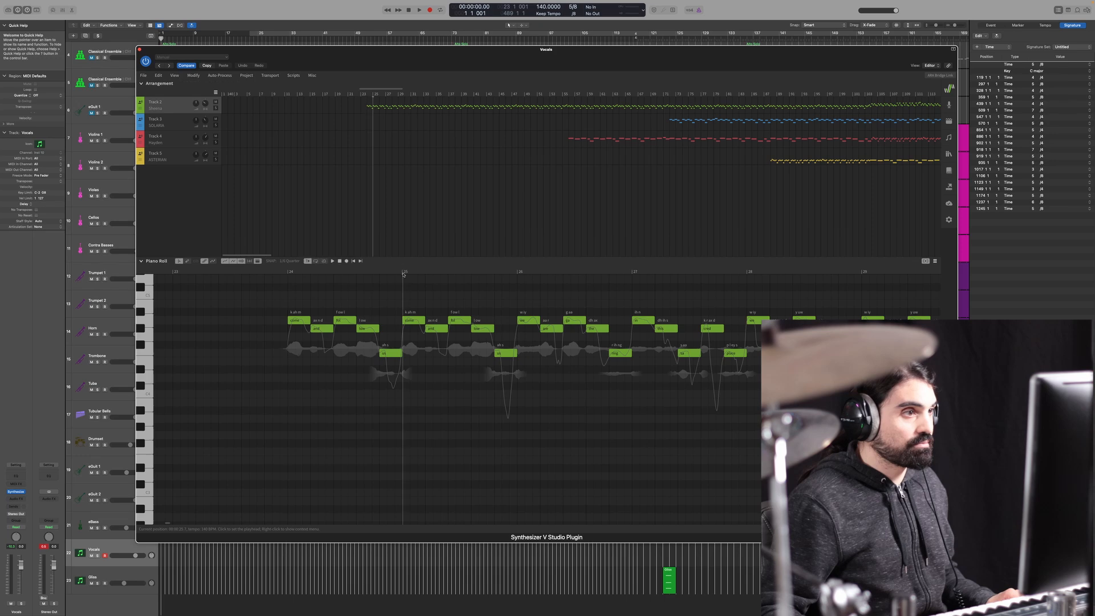
left_click(518, 274)
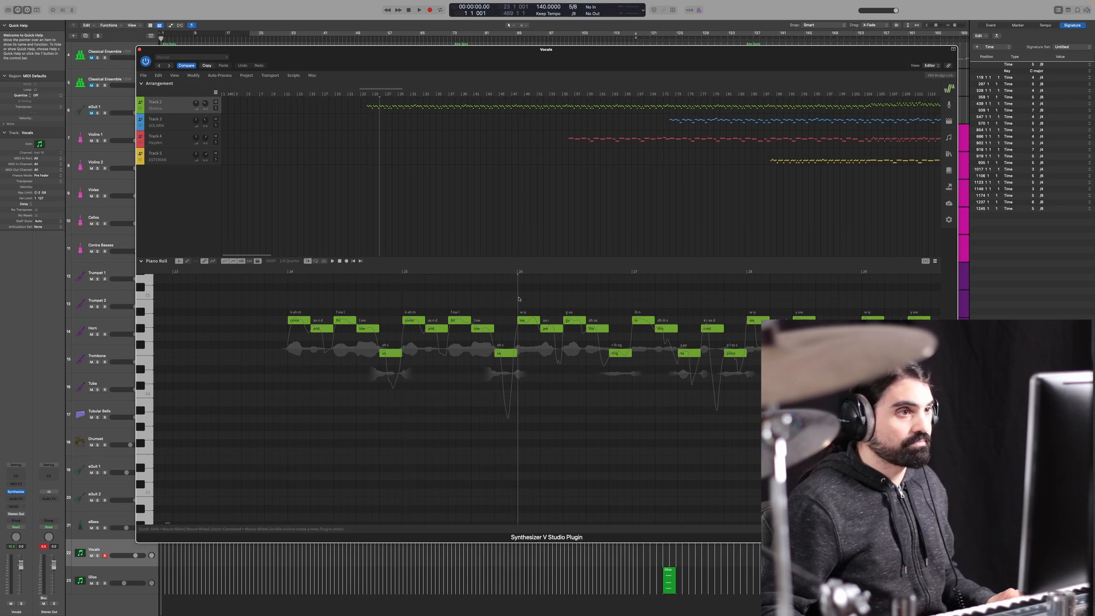
left_click_drag(278, 302, 709, 432)
left_click(624, 363)
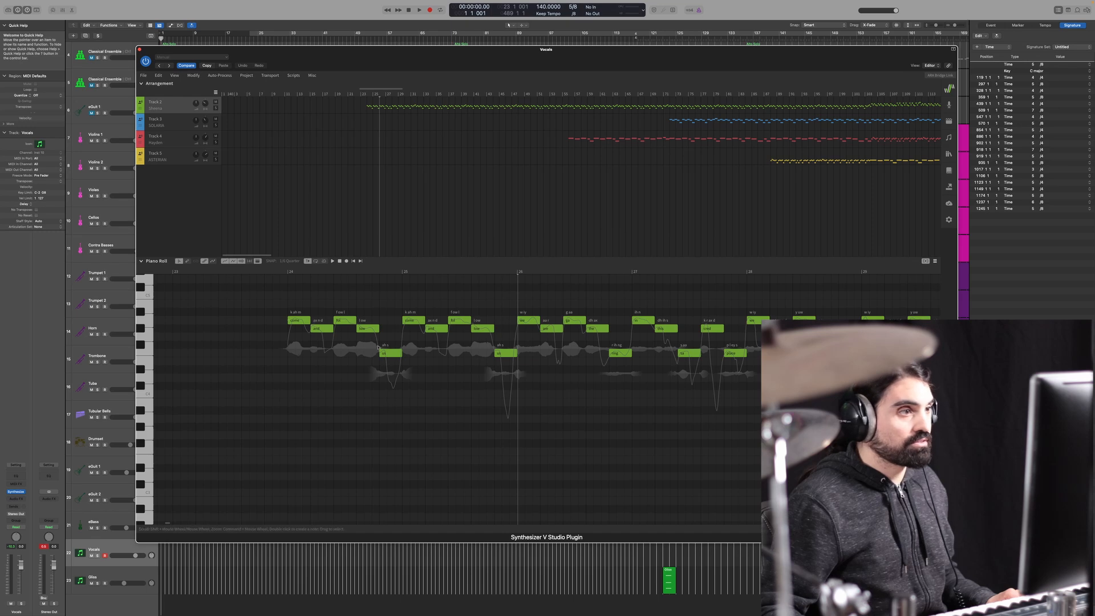
scroll(554, 310, "right", 5)
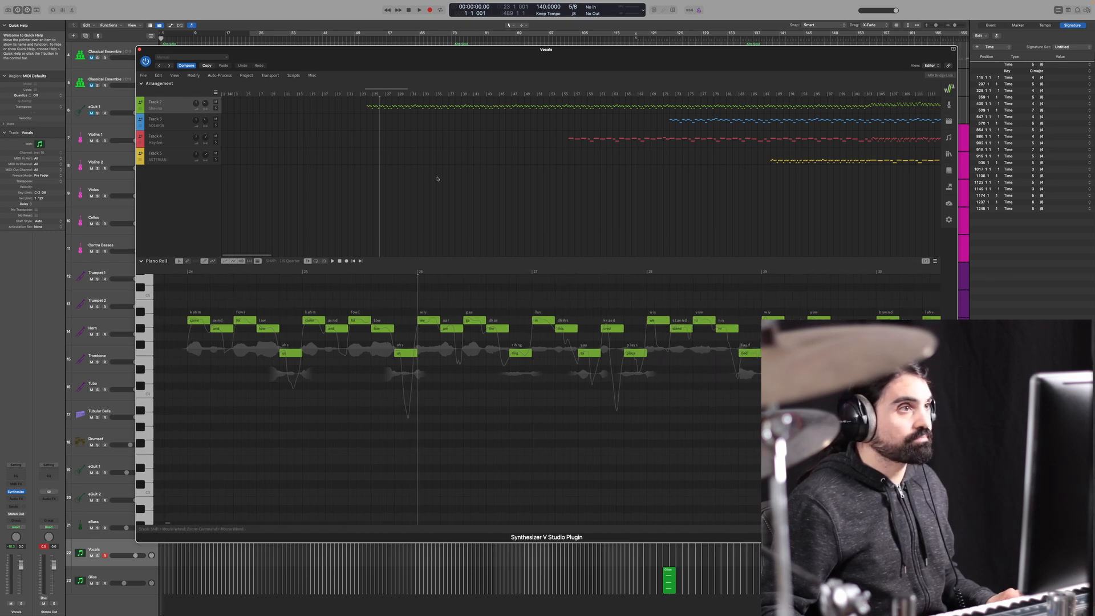
Move the Synthesizer V playhead to measure 119 with Seek to Measure
left_click_drag(483, 61, 473, 63)
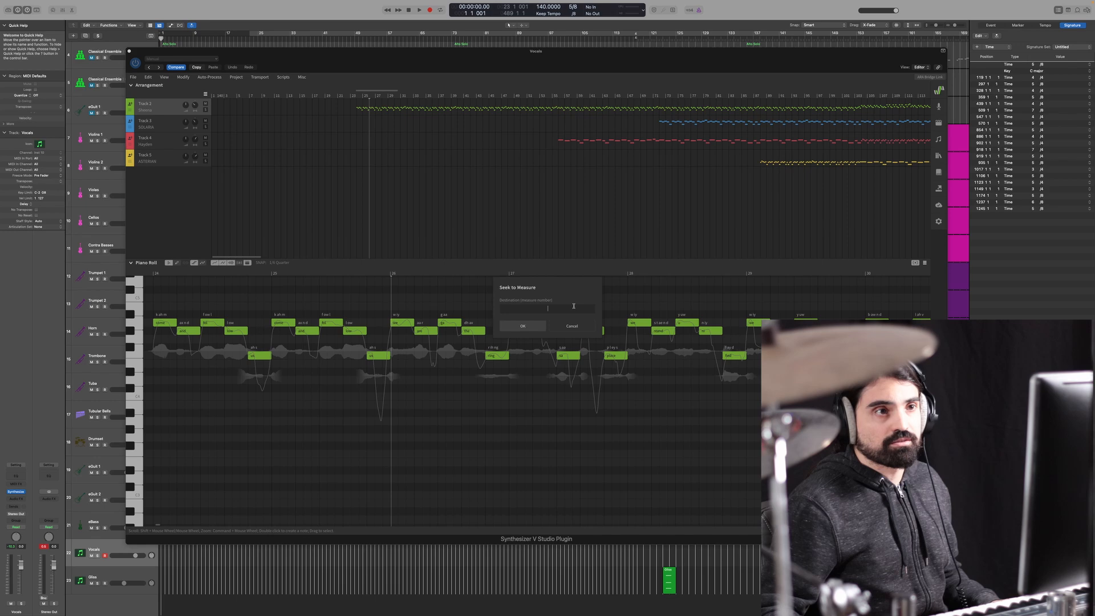
type("119")
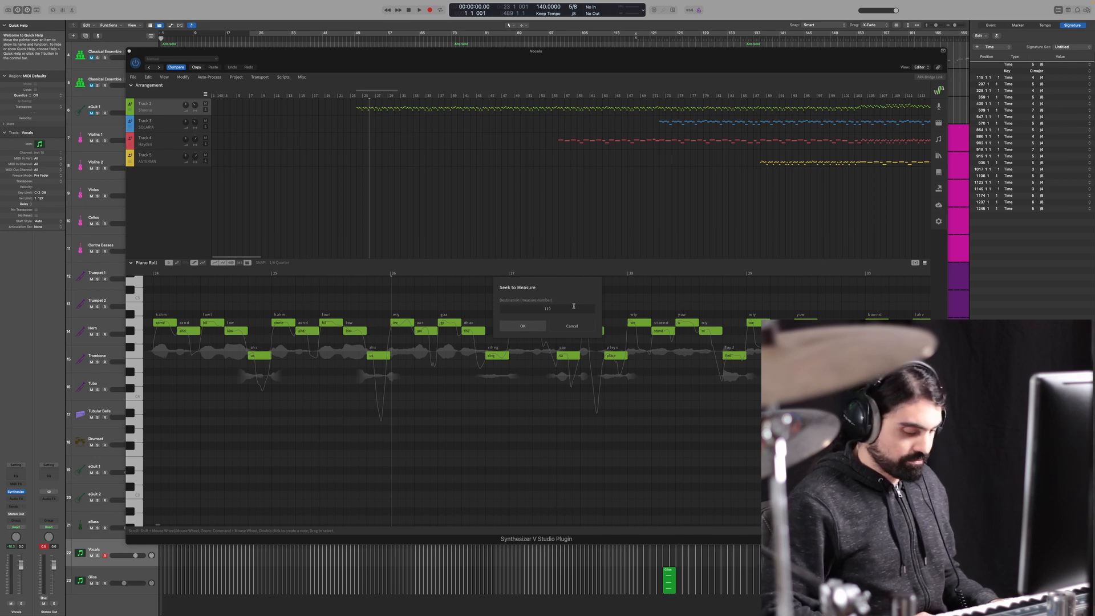
key("Return")
Lower the plug-in window to uncover the project ruler and place the Logic Pro playhead at bar 119
left_click_drag(509, 69, 511, 119)
left_click(609, 38)
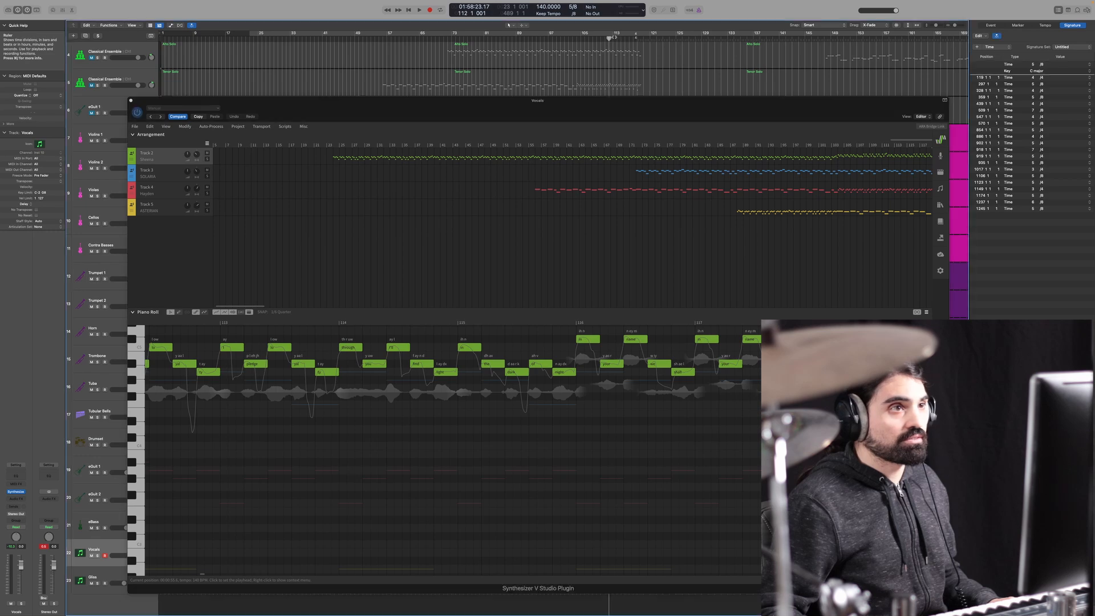
left_click(638, 38)
scroll(637, 48, "up", 10)
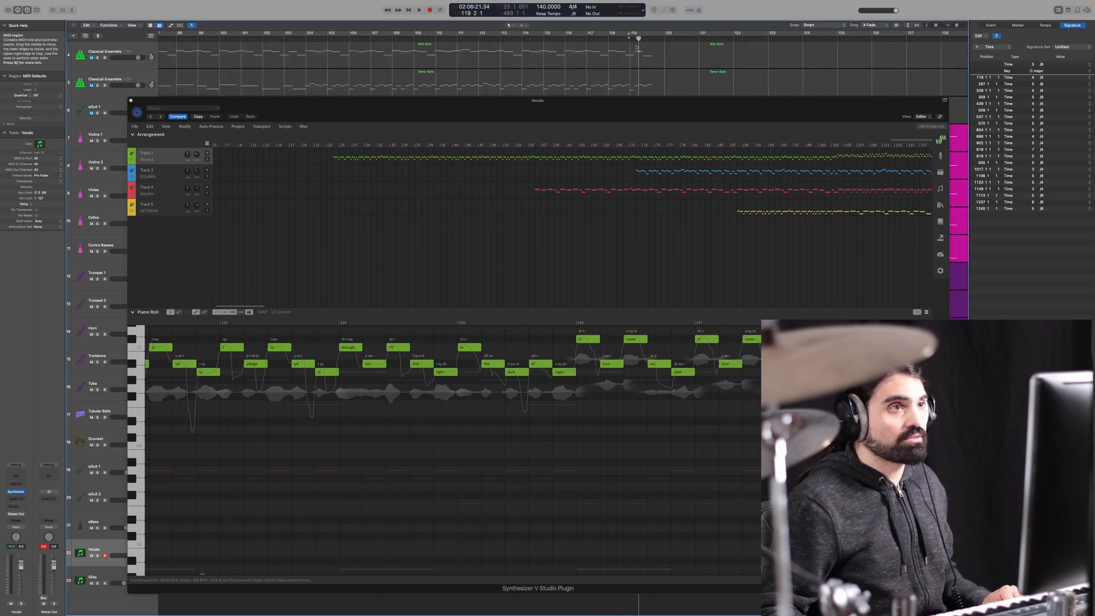
key("super+Right")
key("super+Right")
left_click(627, 38)
key("super+Left")
key("super+Left")
Add a 4/4 time signature at measure 119 in the Synthesizer V piano roll
left_click(541, 128)
scroll(469, 445, "right", 10)
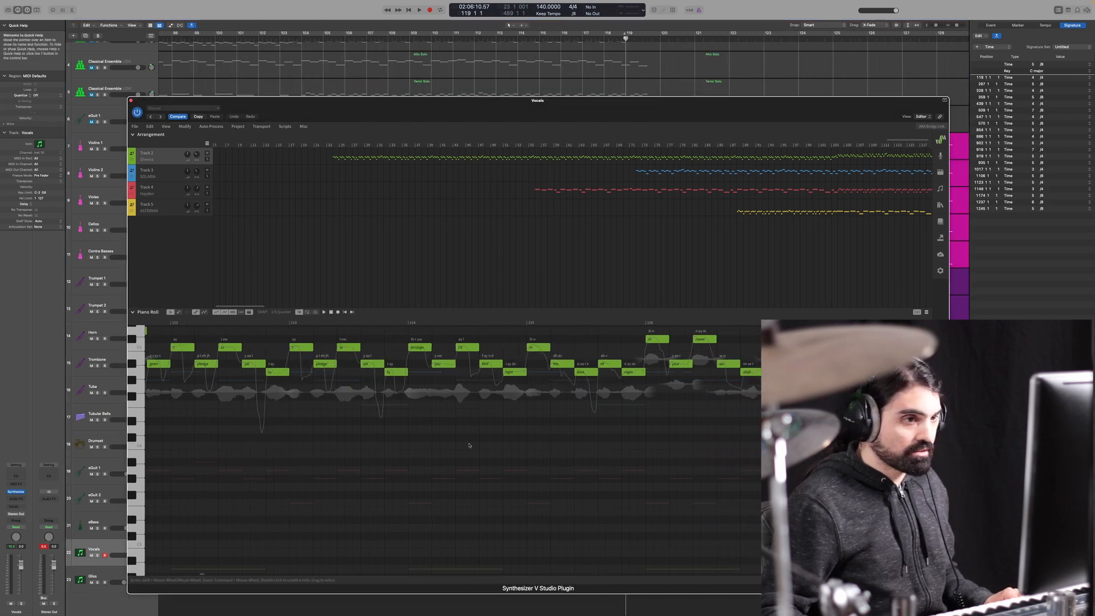
scroll(466, 445, "right", 3)
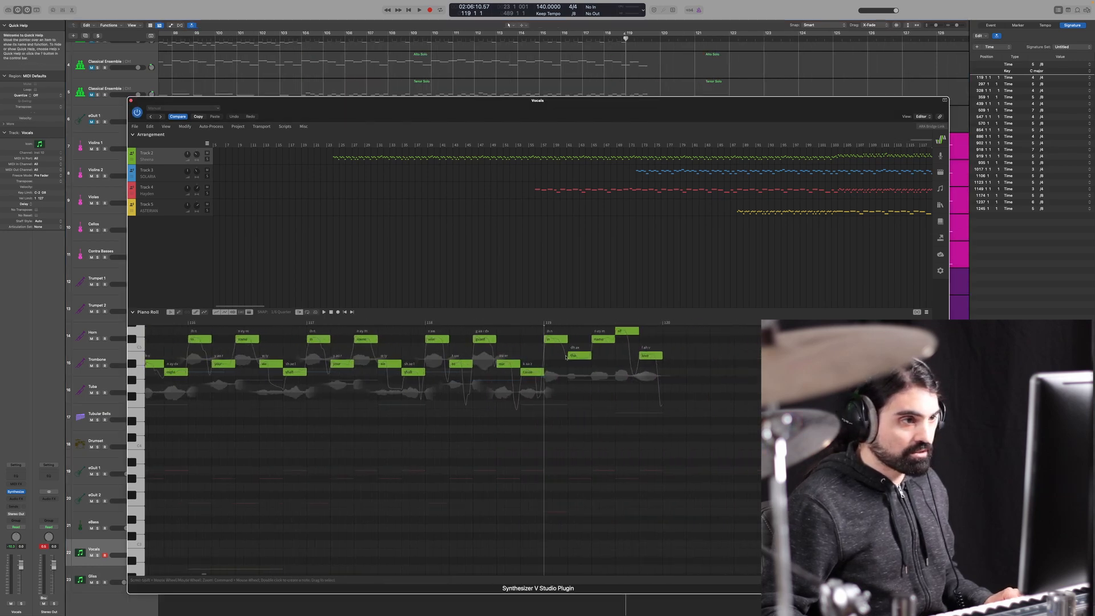
right_click(545, 323)
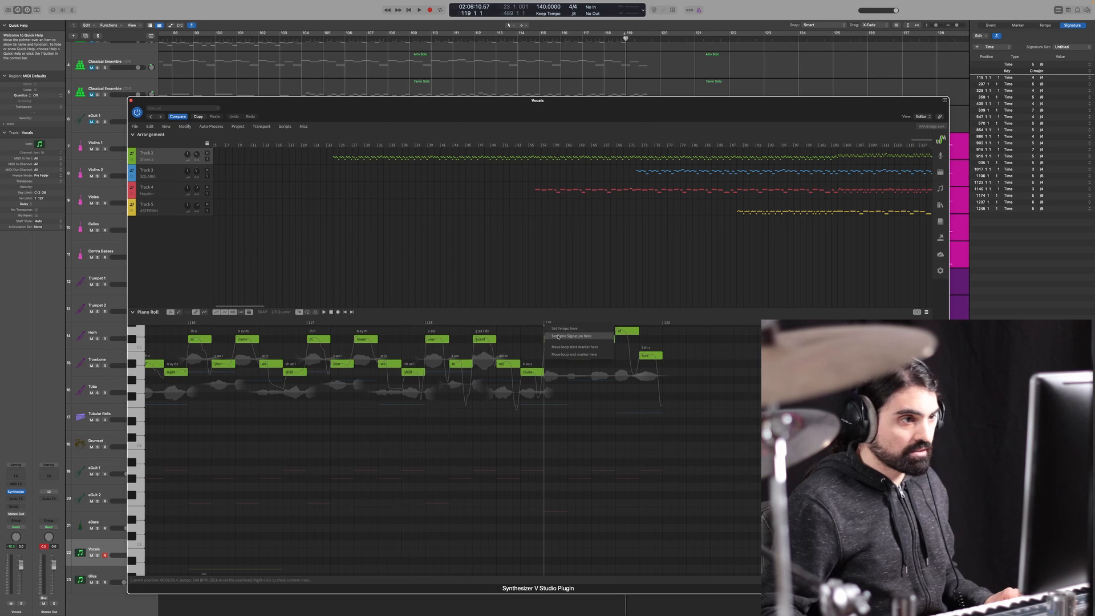
left_click(558, 337)
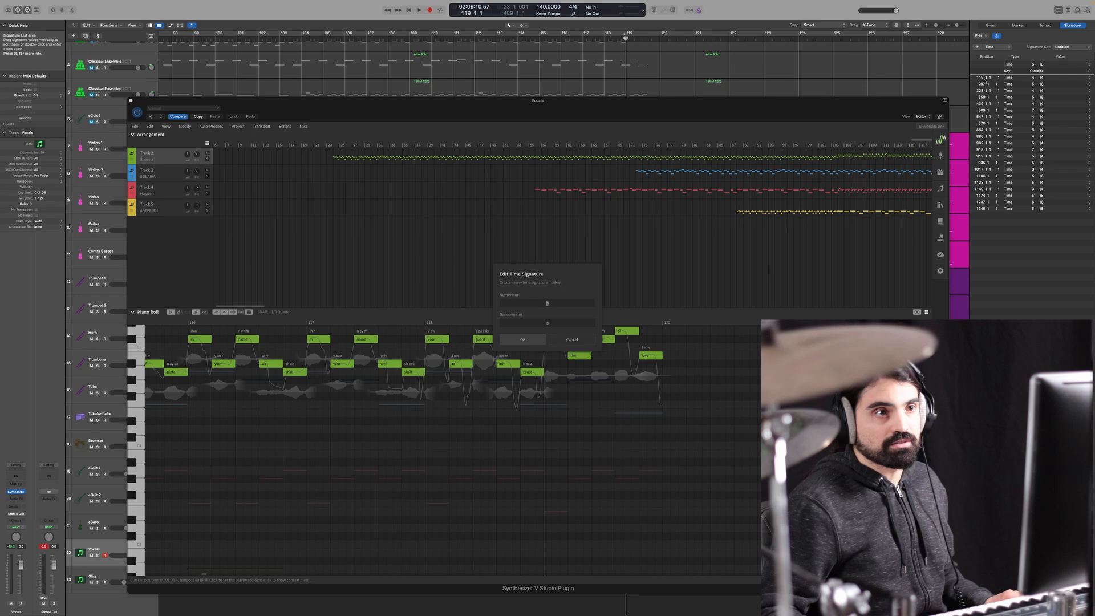
type("4")
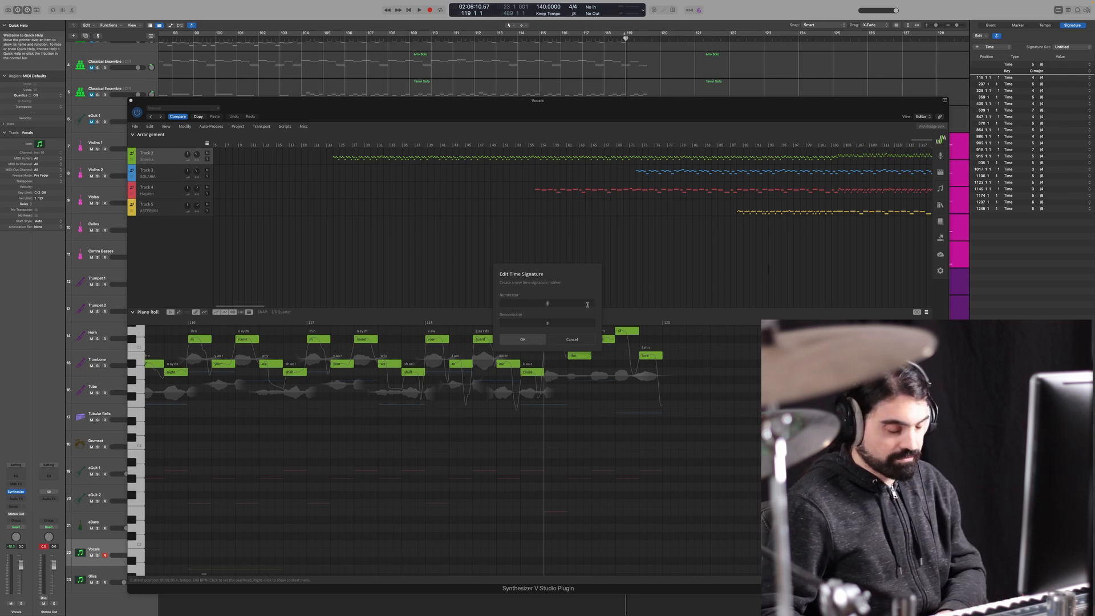
key("Return")
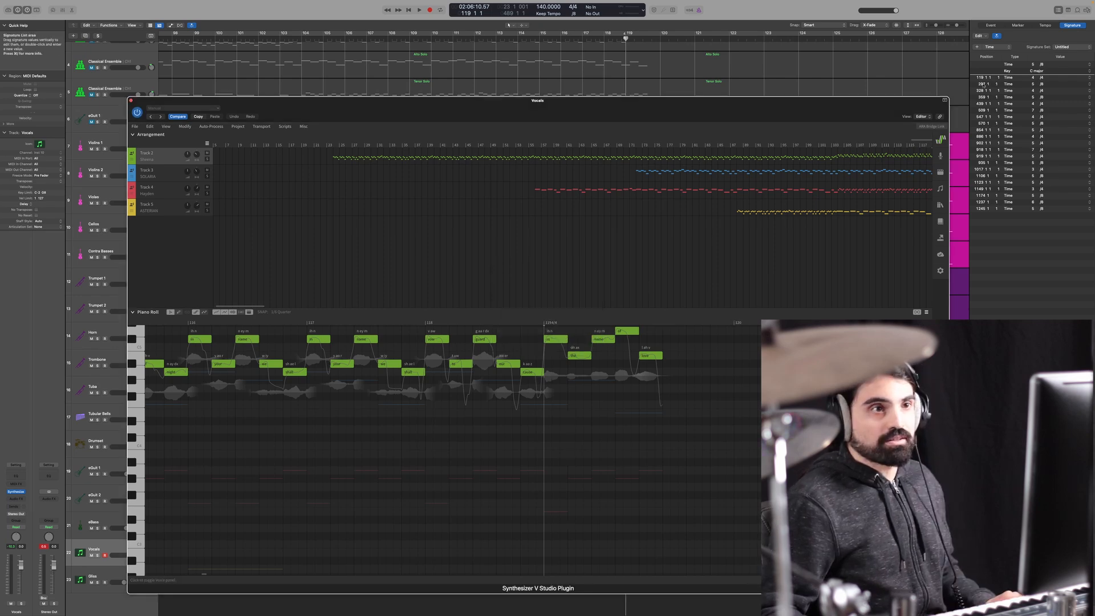
Select the bar 297 time-signature change in the project's signature list
left_click(984, 87)
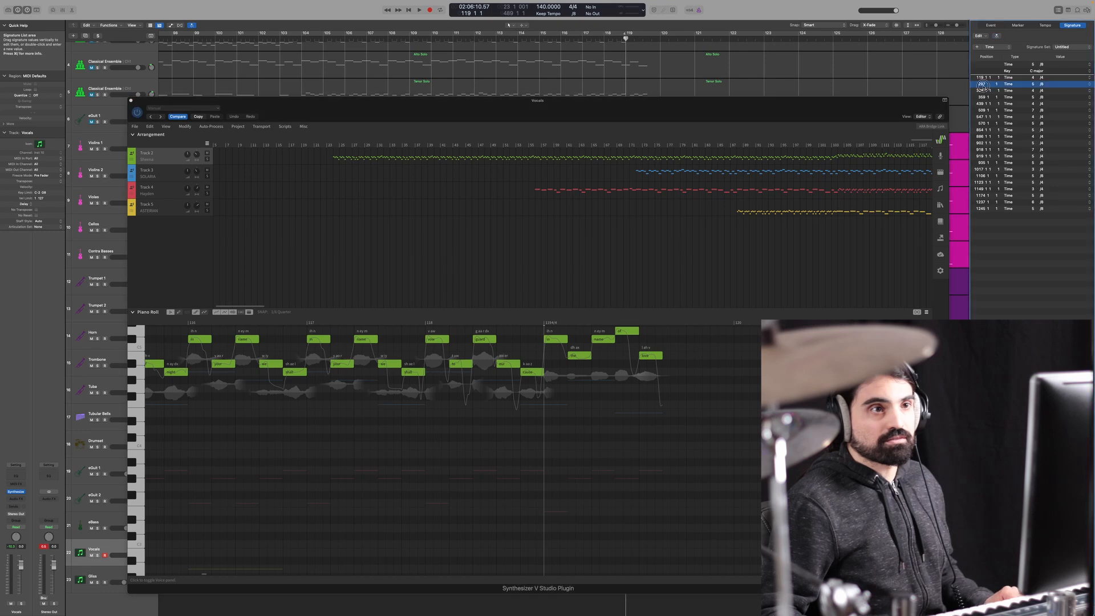
left_click(984, 84)
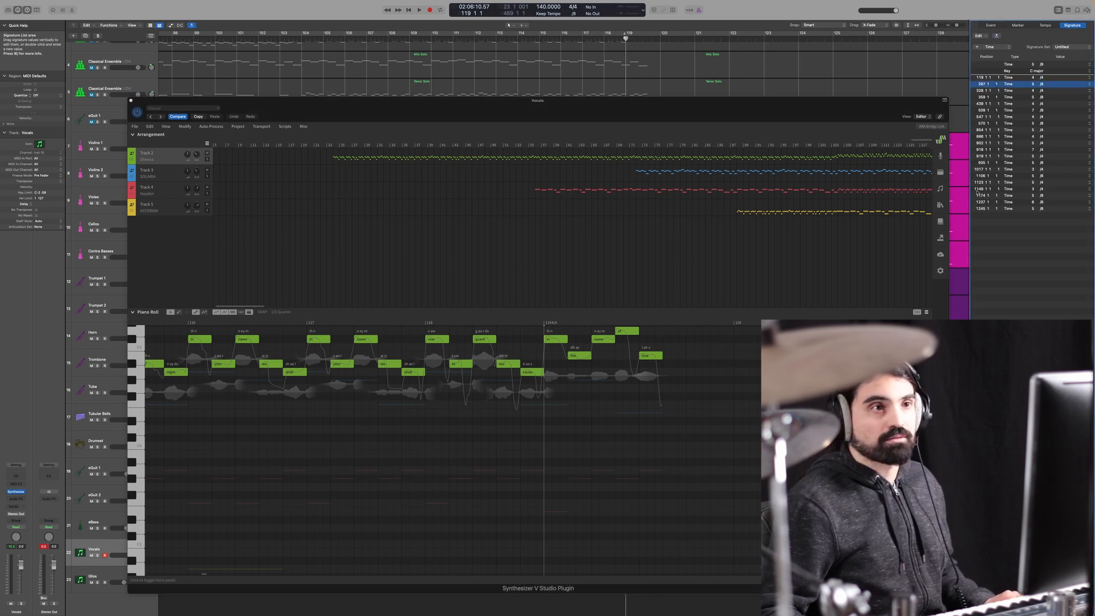
Move the Synthesizer V playhead to measure 297 with Seek to Measure
left_click(628, 450)
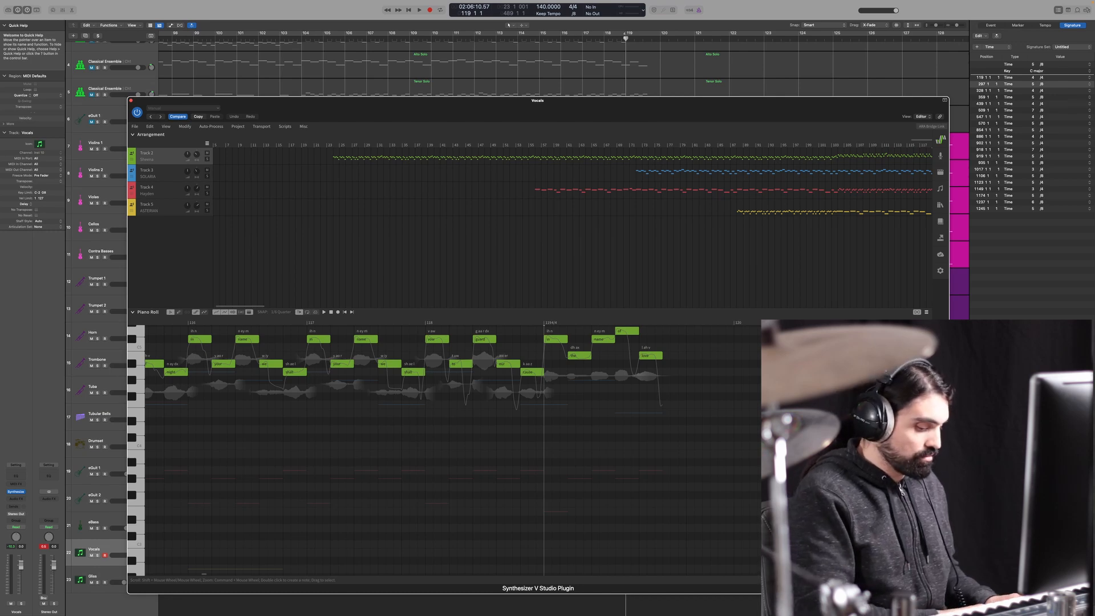
key("slash")
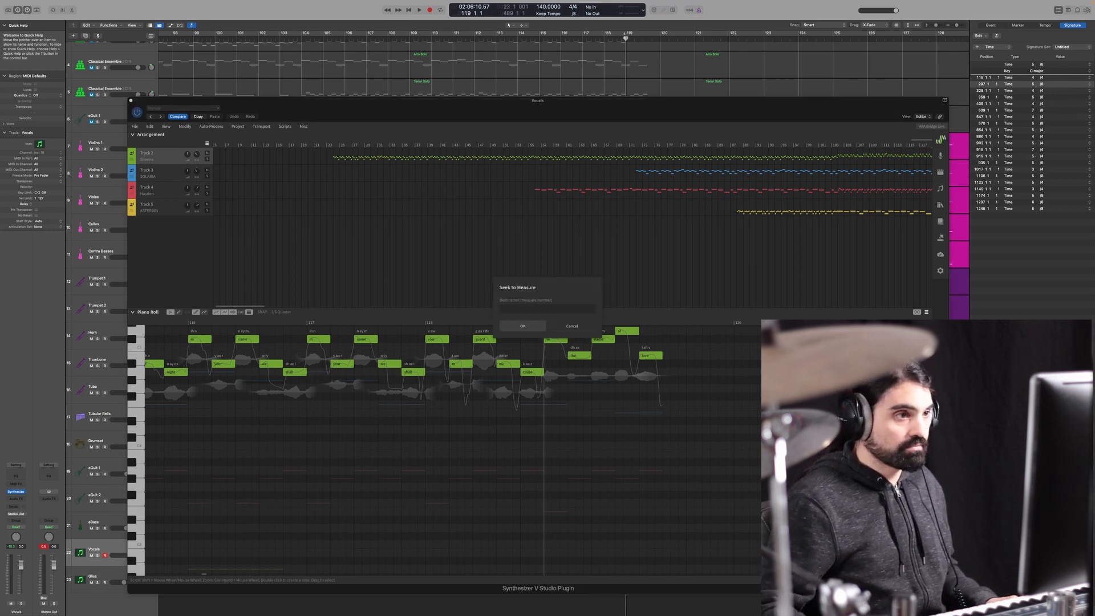
type("297")
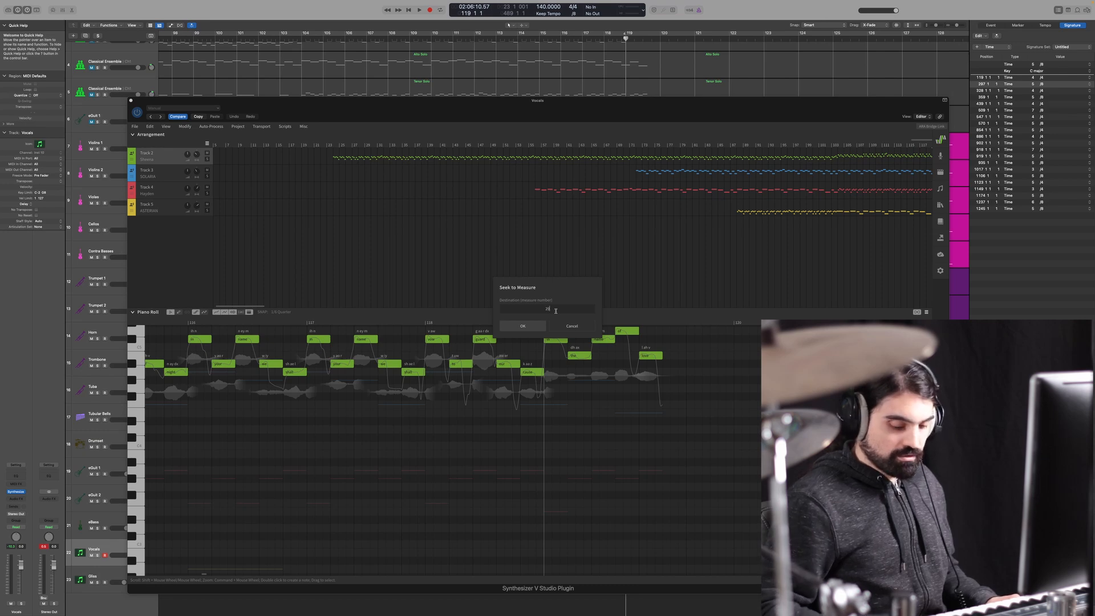
left_click(540, 324)
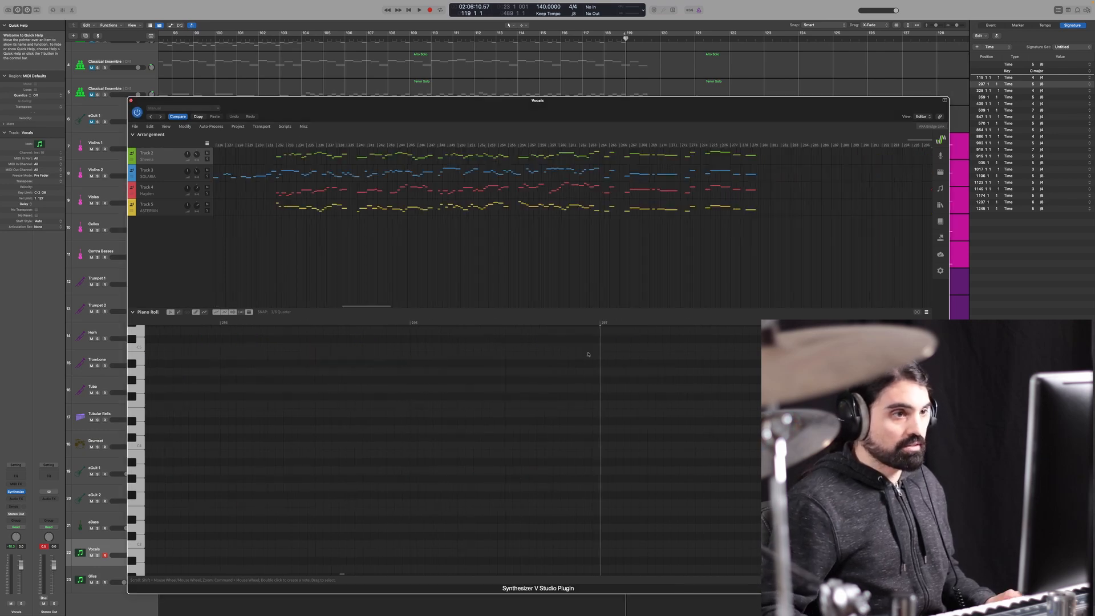
Add the project's bar 297 time signature, with a denominator of 8, at measure 297 in the Synthesizer V piano roll
right_click(600, 324)
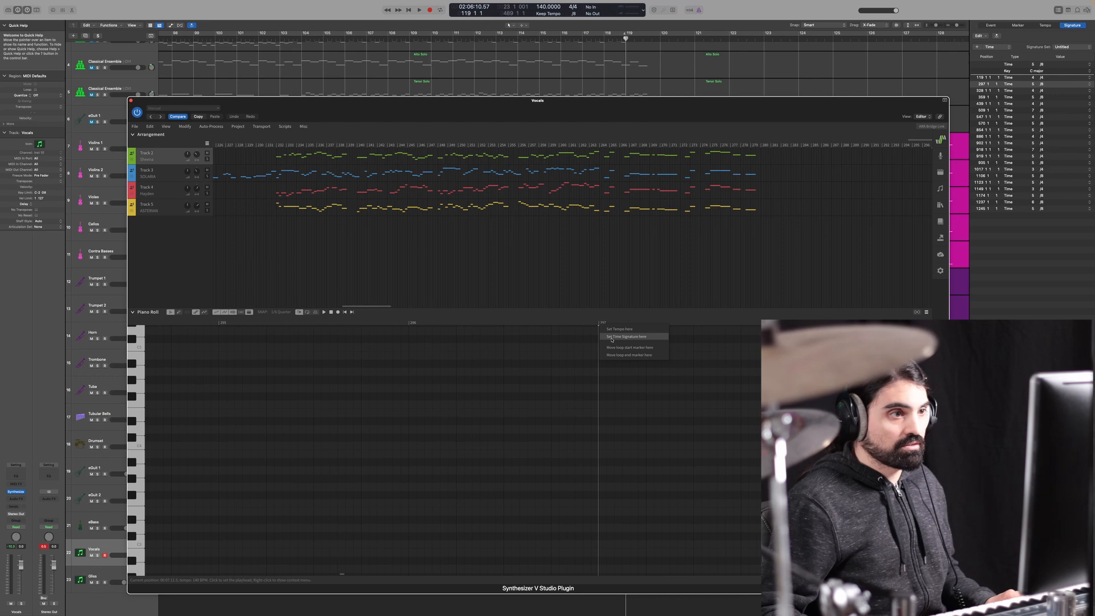
left_click(611, 337)
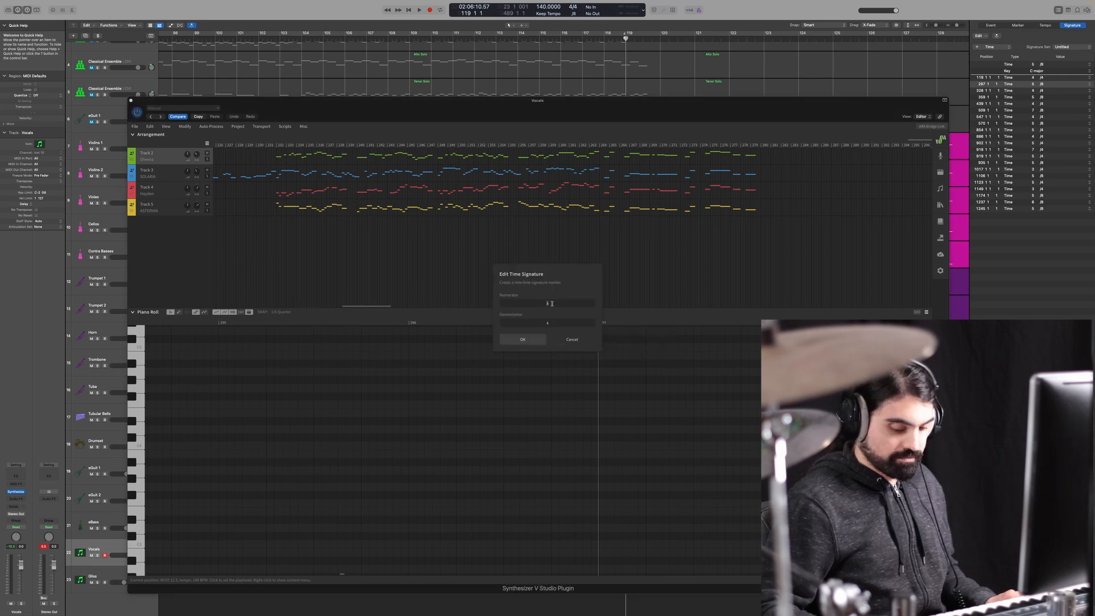
double_click(554, 323)
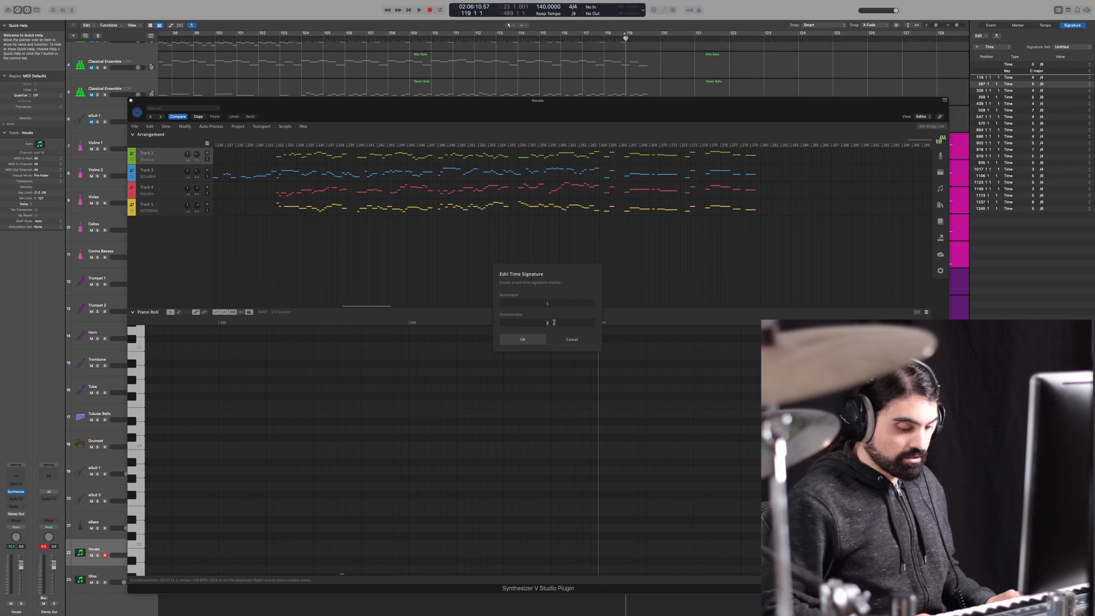
type("8")
left_click(523, 339)
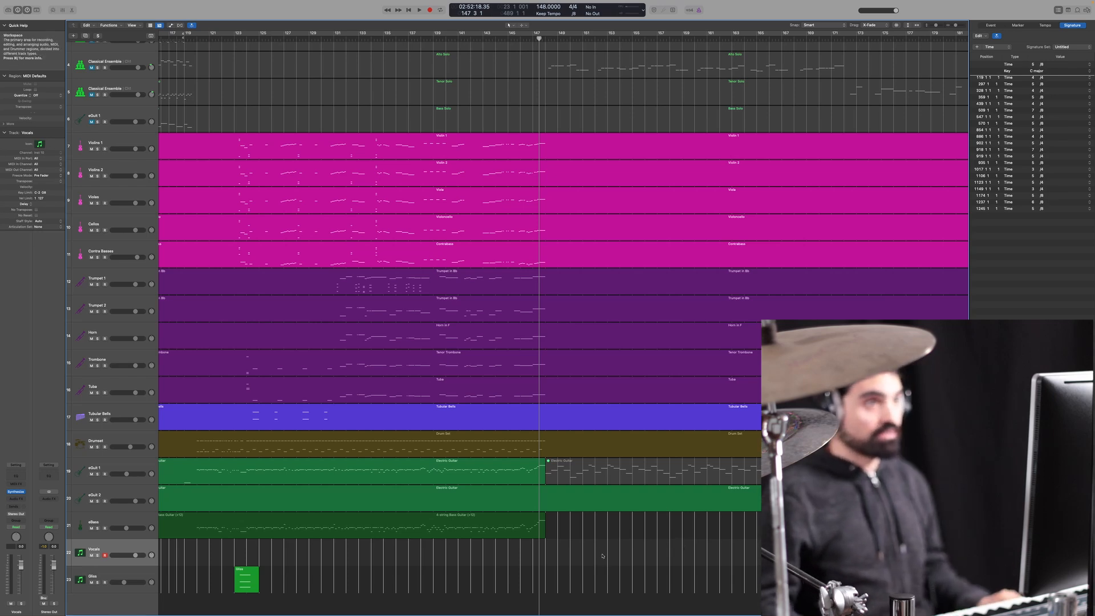
Play the Logic Pro project around bars 148 to 151 to check the vocals' timing, and leave the playhead in bar 149
scroll(602, 554, "up", 3)
key("space")
scroll(602, 556, "up", 2)
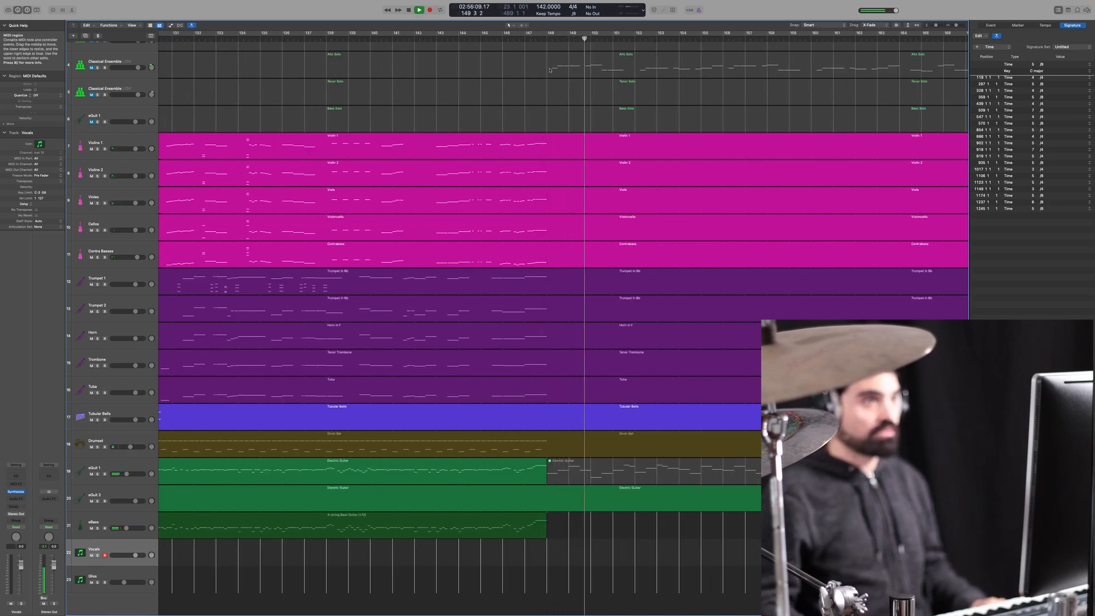
key("space")
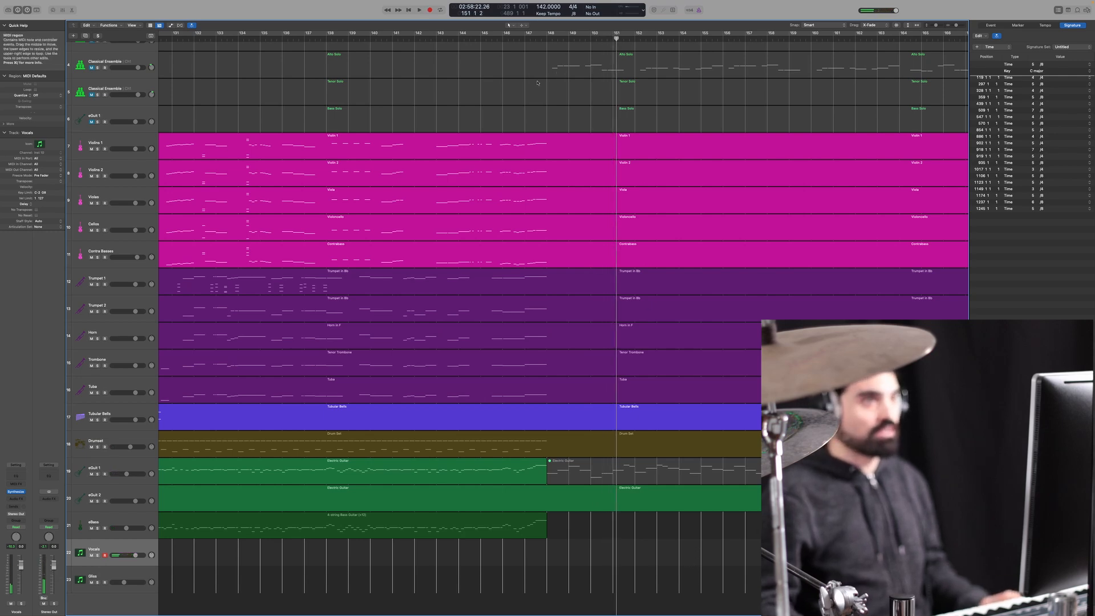
double_click(551, 39)
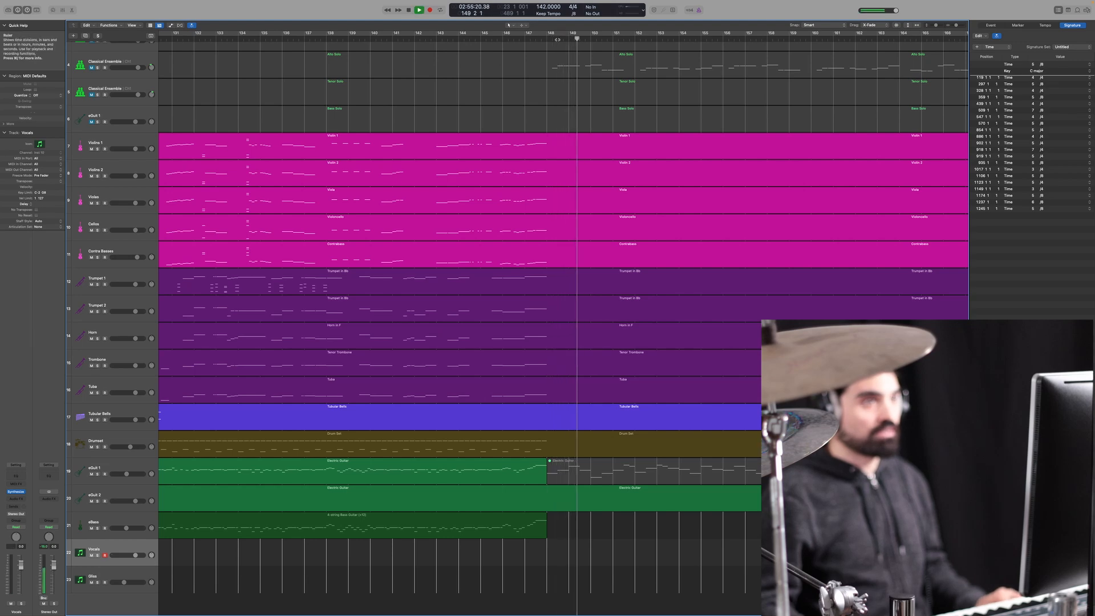
key("space")
left_click(586, 39)
scroll(595, 547, "down", 1)
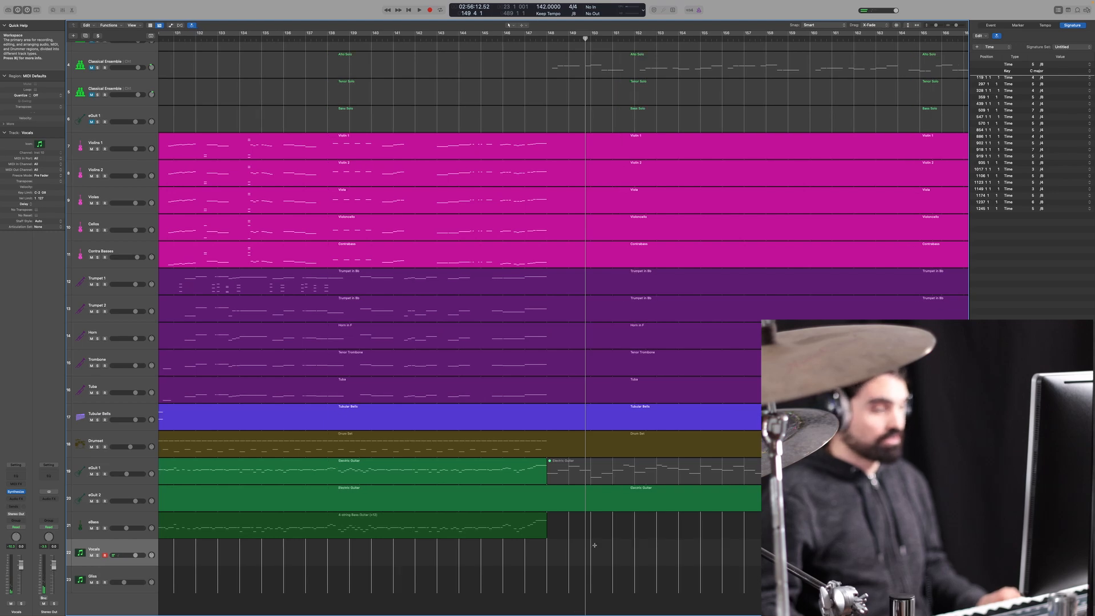
Bring back the Synthesizer V plug-in window and show the project's tempo list beside it
key("v")
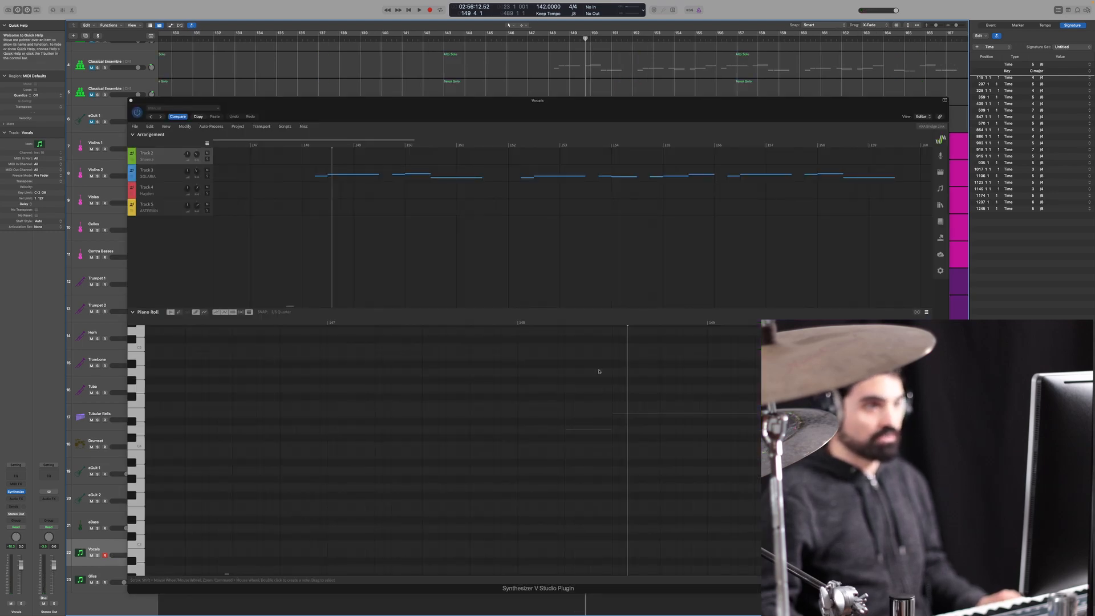
left_click(1040, 286)
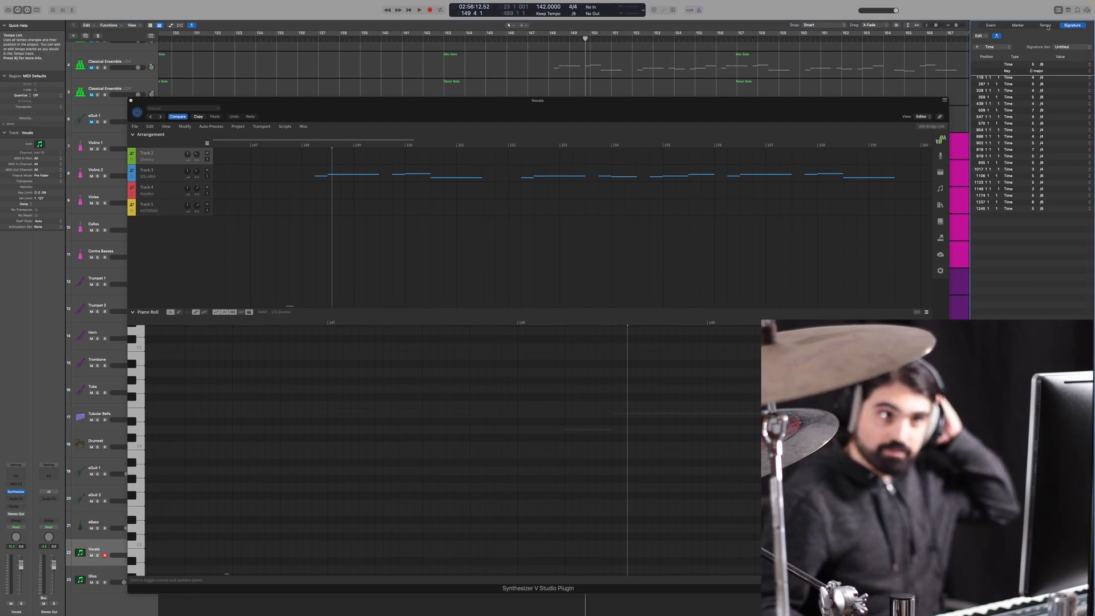
left_click(1047, 25)
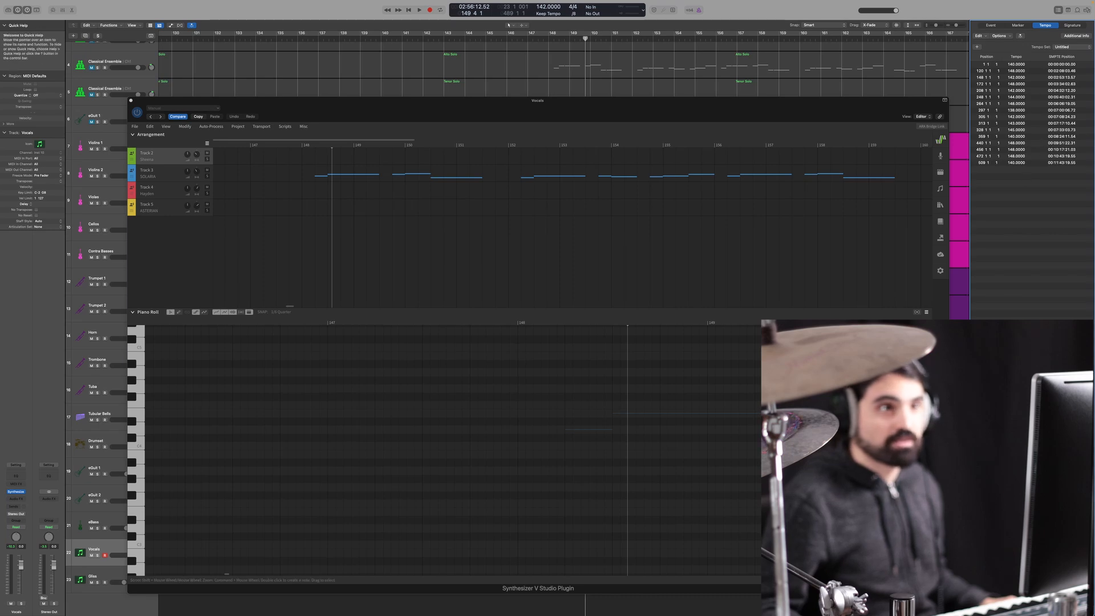
Seek to the first measure in Synthesizer V and check the beats per minute of the opening tempo marker
left_click(867, 257)
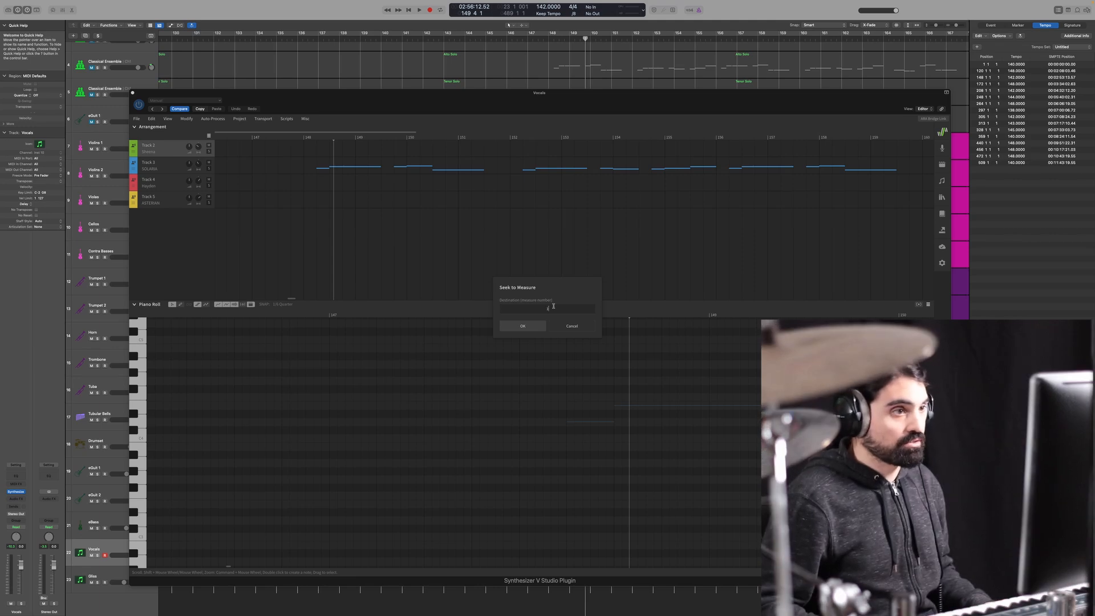
left_click(521, 326)
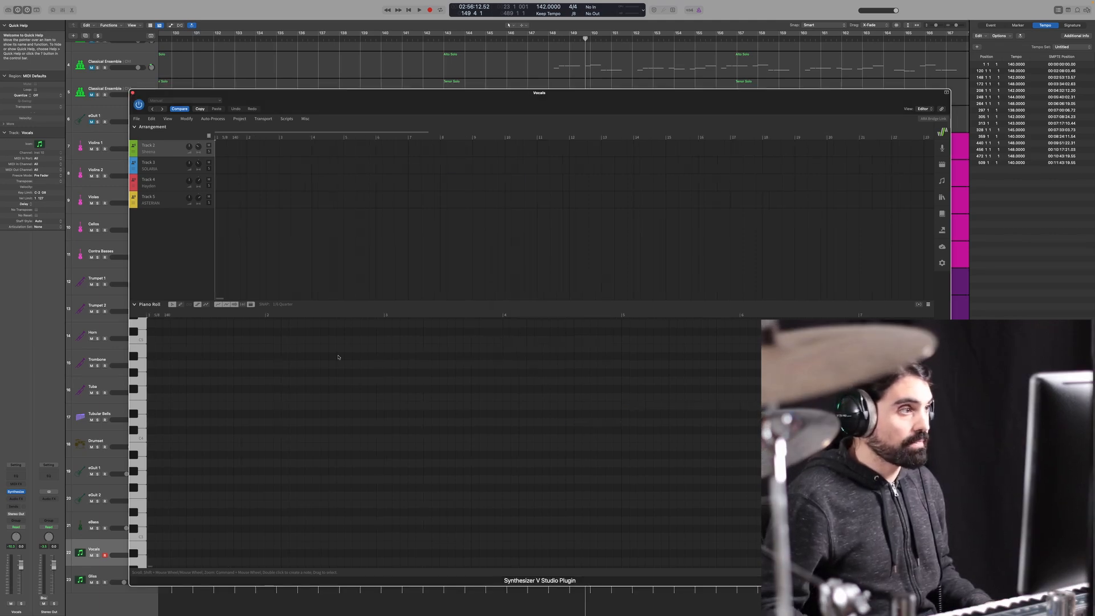
left_click(186, 315)
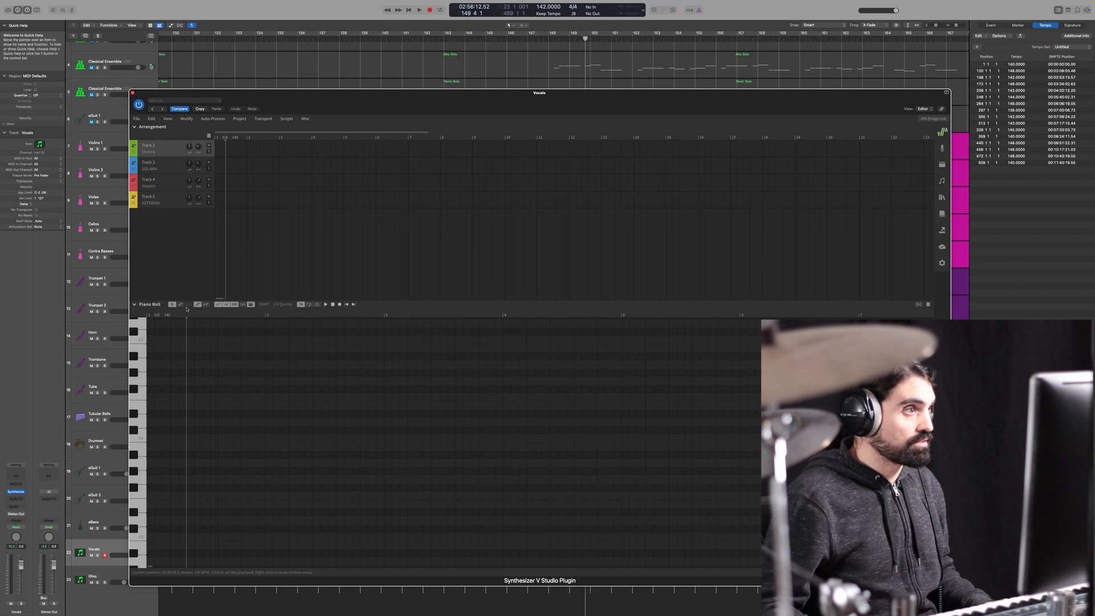
double_click(167, 315)
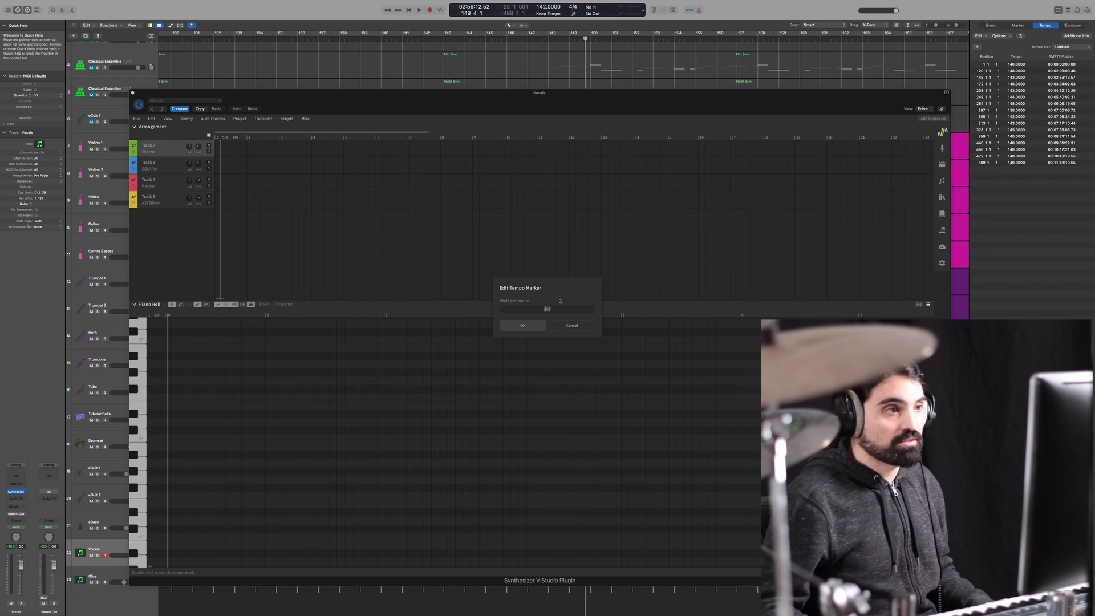
left_click(522, 325)
Select the bar 120 change in the project's tempo list and move the Synthesizer V playhead to measure 120
key("super+g")
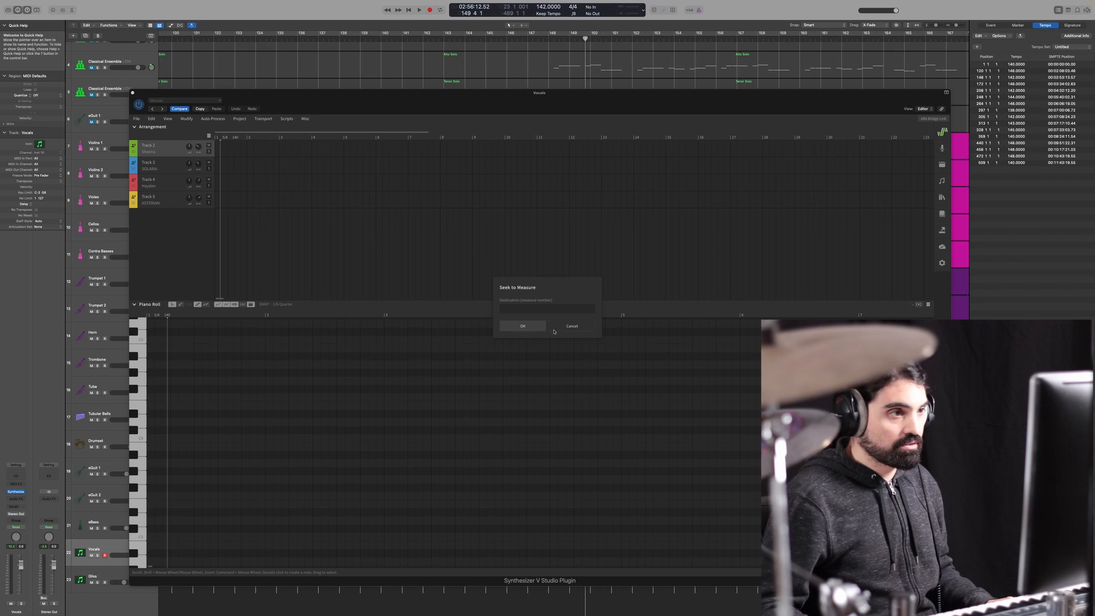
left_click(999, 71)
left_click(534, 309)
type("120")
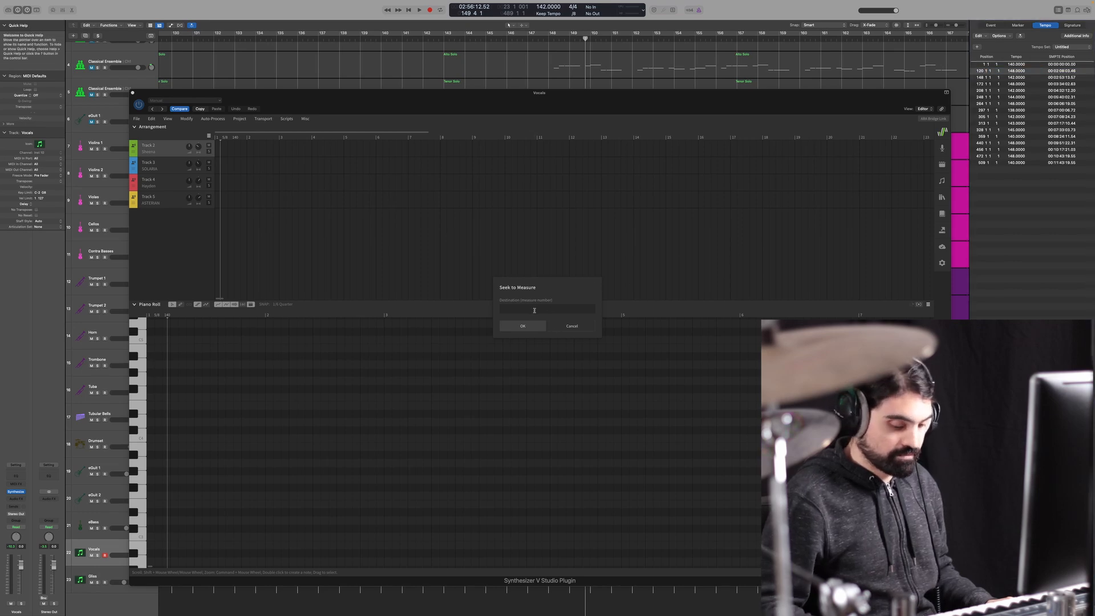
left_click(522, 326)
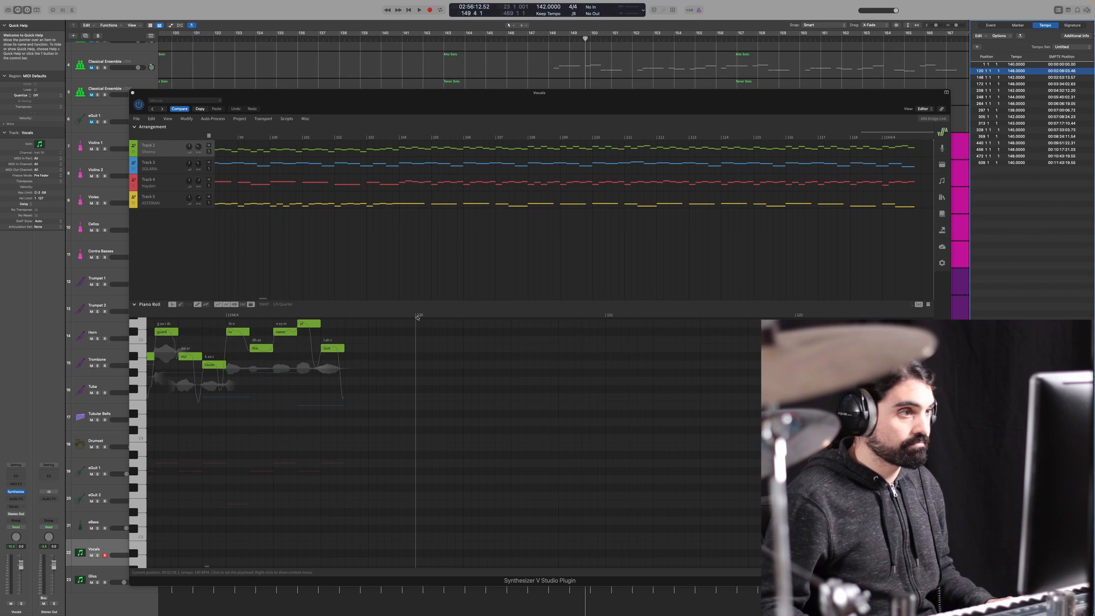
Add a tempo marker of 148 beats per minute at measure 120 in the Synthesizer V piano roll
right_click(417, 318)
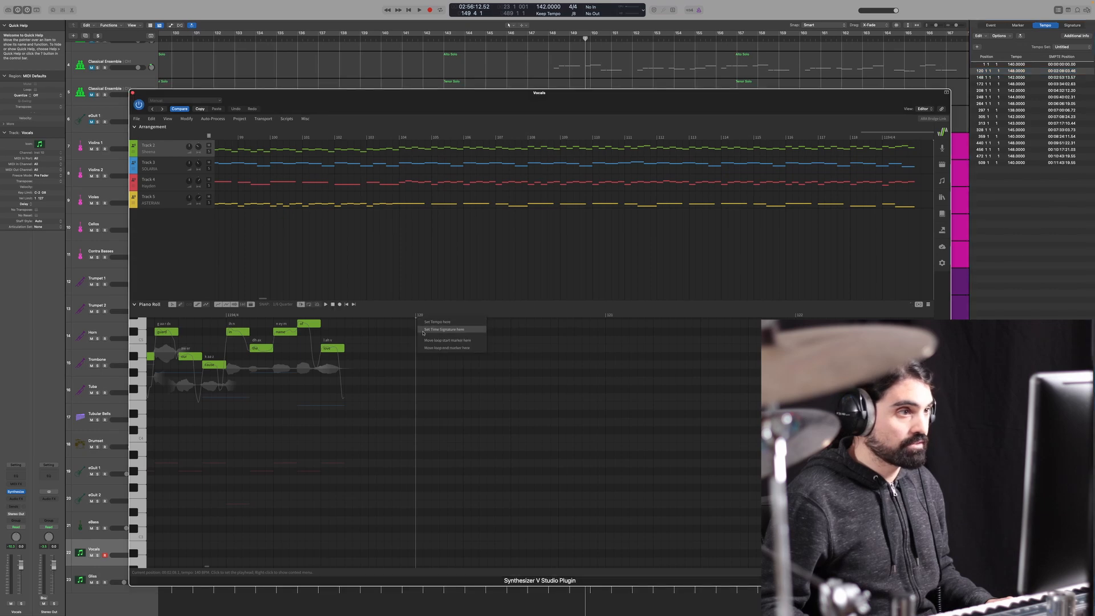
left_click(431, 323)
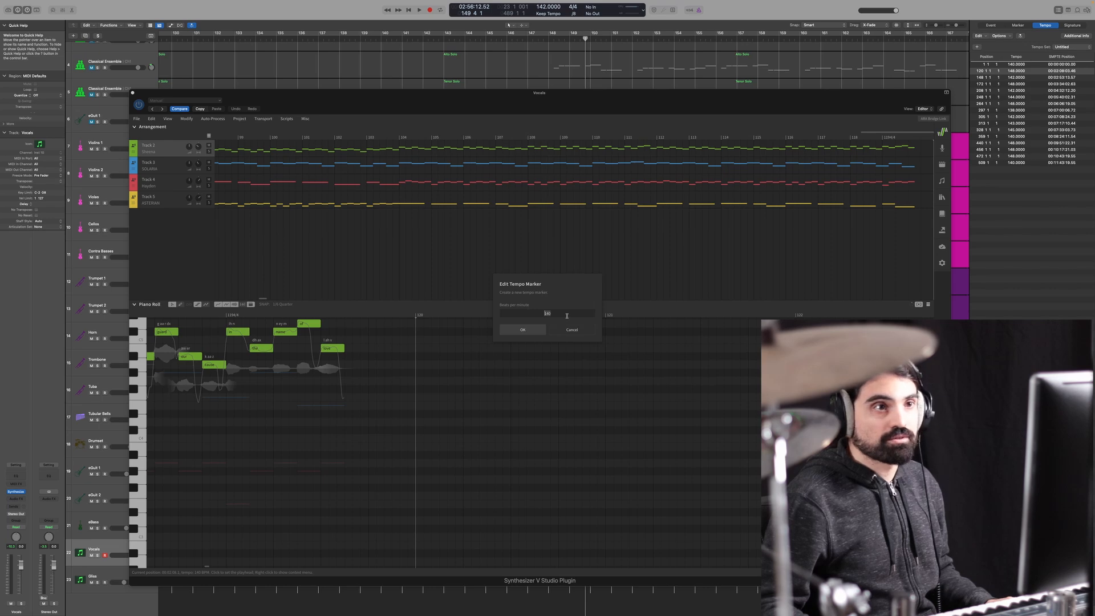
type("148")
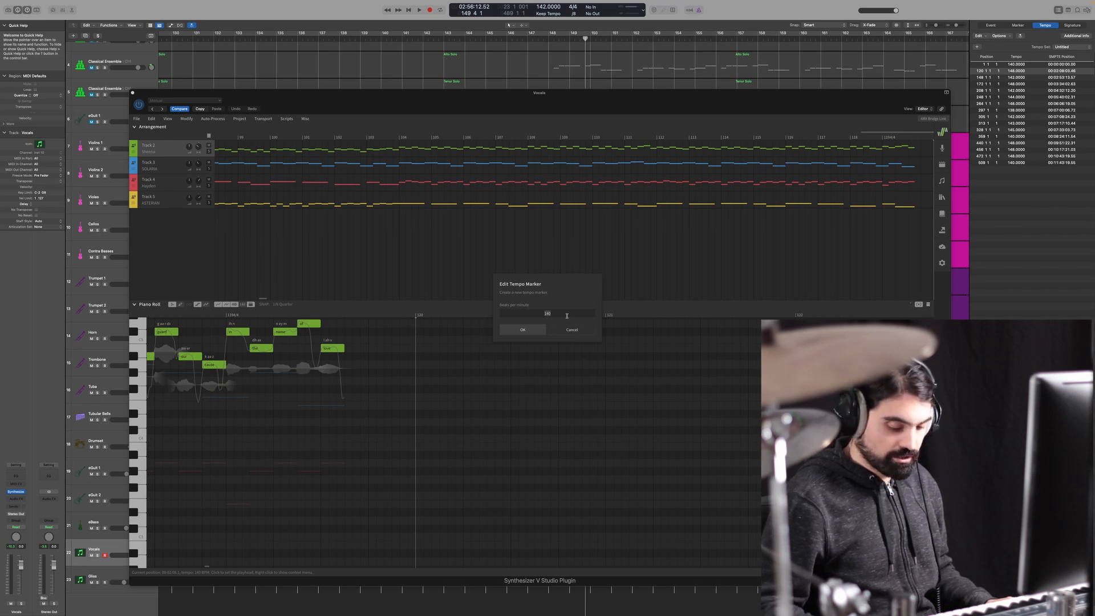
left_click(532, 329)
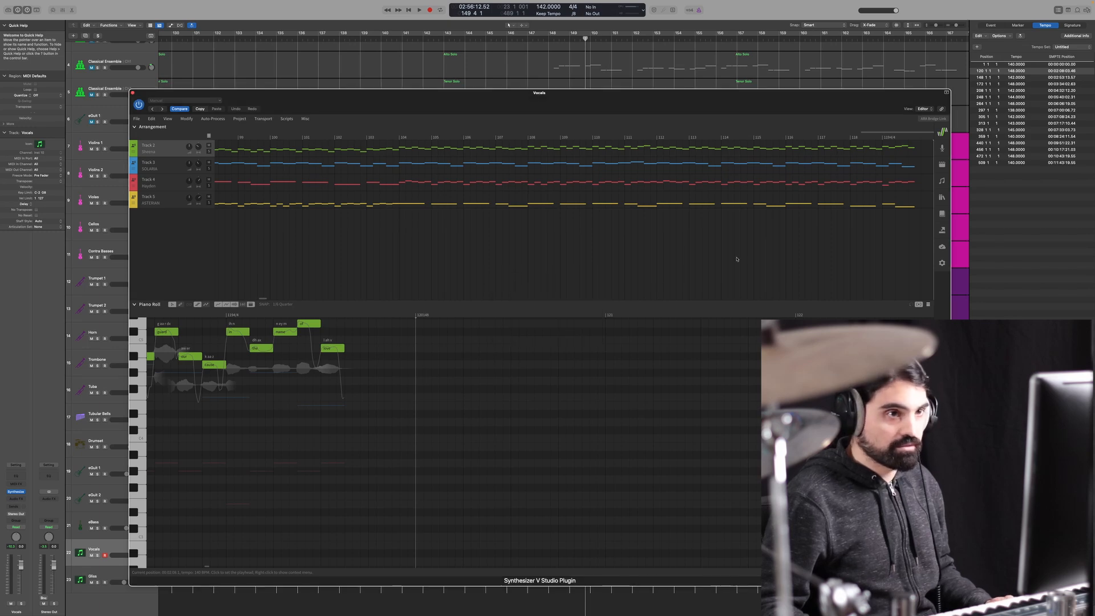
Select the bar 148 change in the project's tempo list and enter measure 148 as the Synthesizer V seek destination
key("super+g")
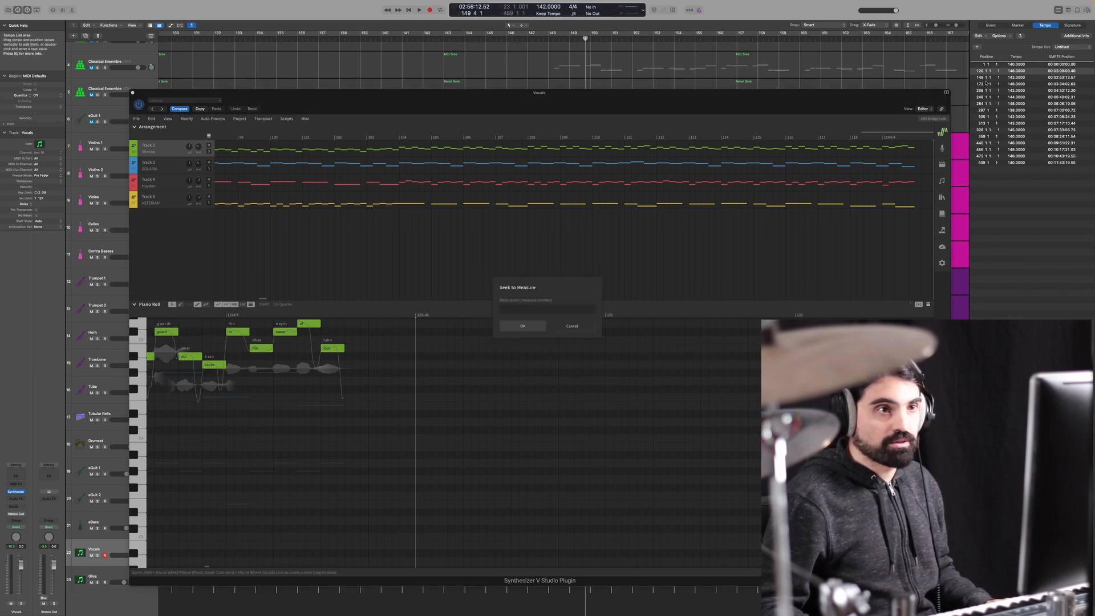
left_click(987, 78)
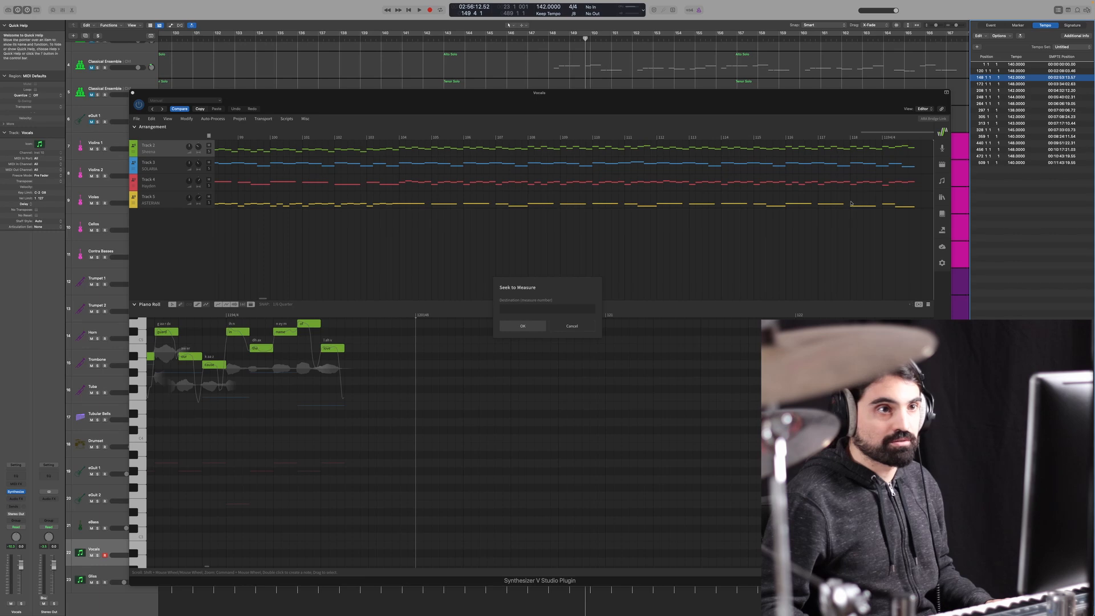
left_click(580, 306)
type("14")
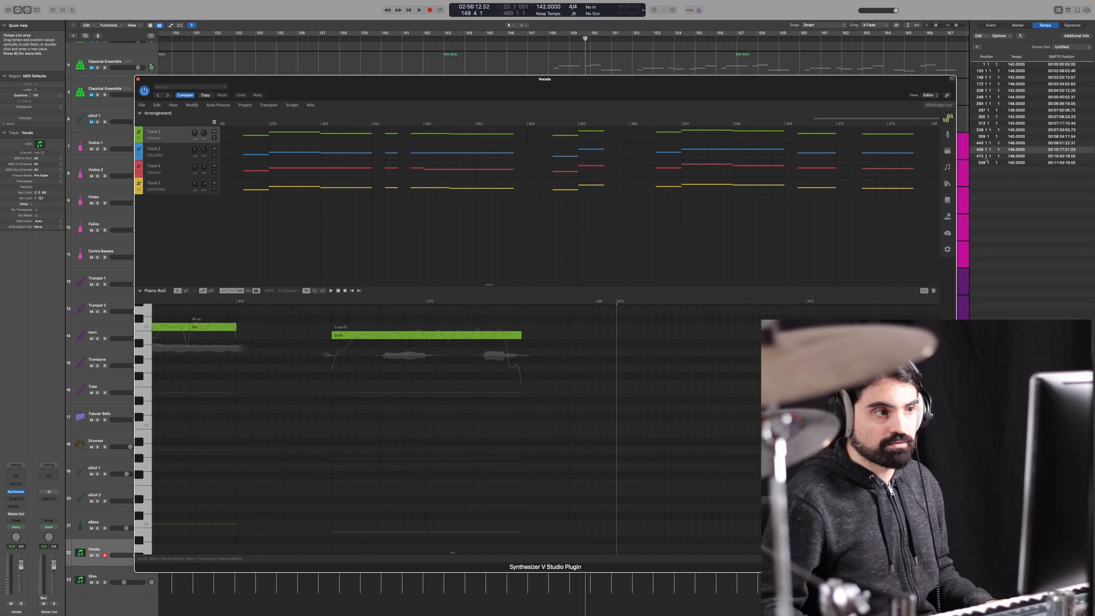
Move the Synthesizer V playhead to measure 509 with Seek to Measure
left_click(710, 395)
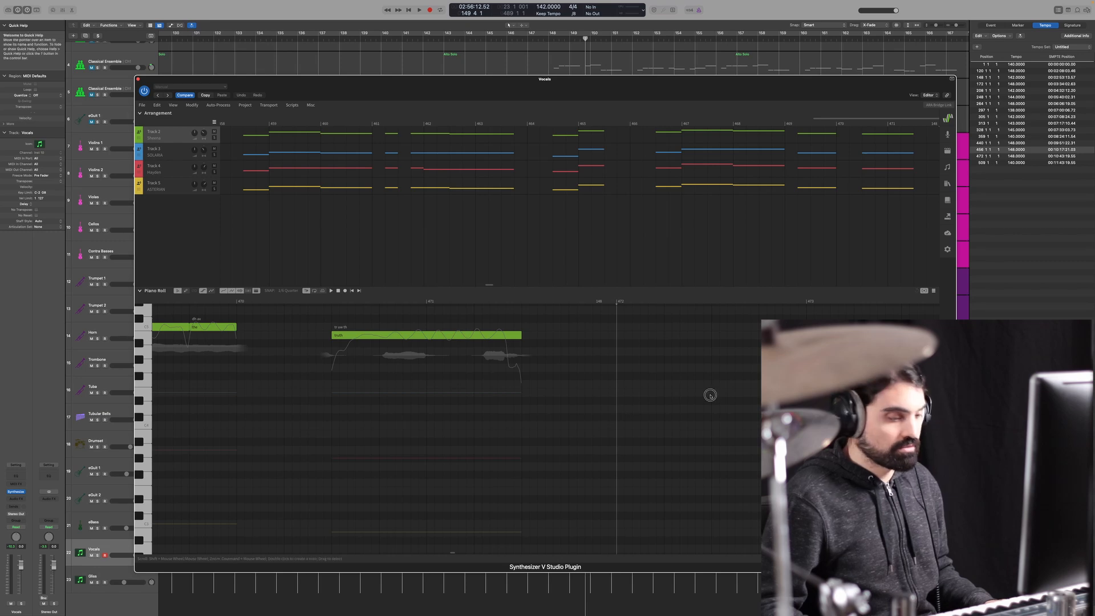
key("super+g")
left_click(565, 309)
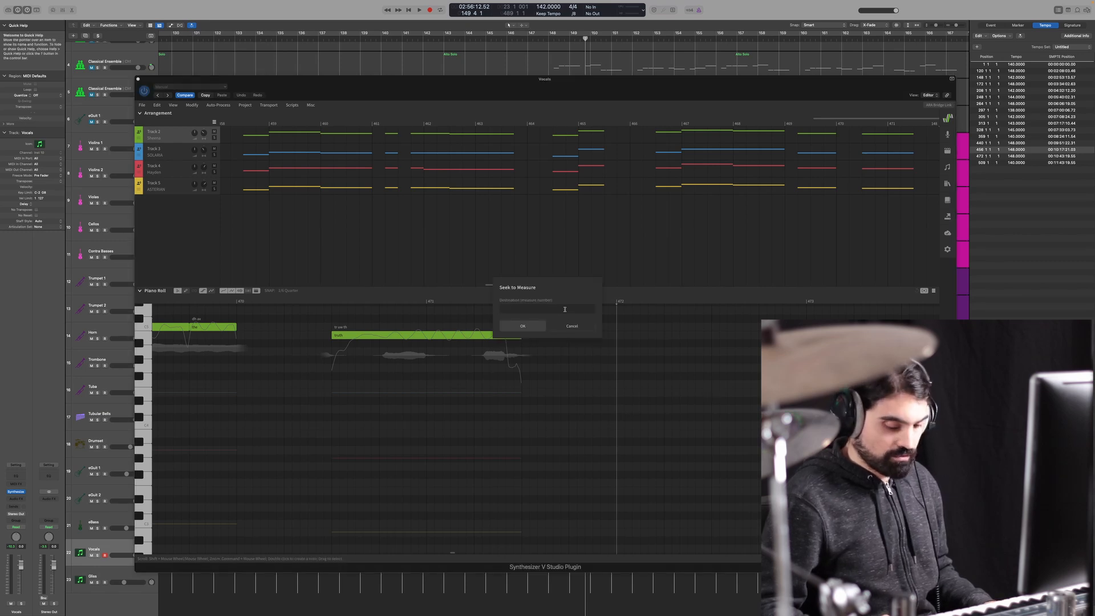
left_click(523, 326)
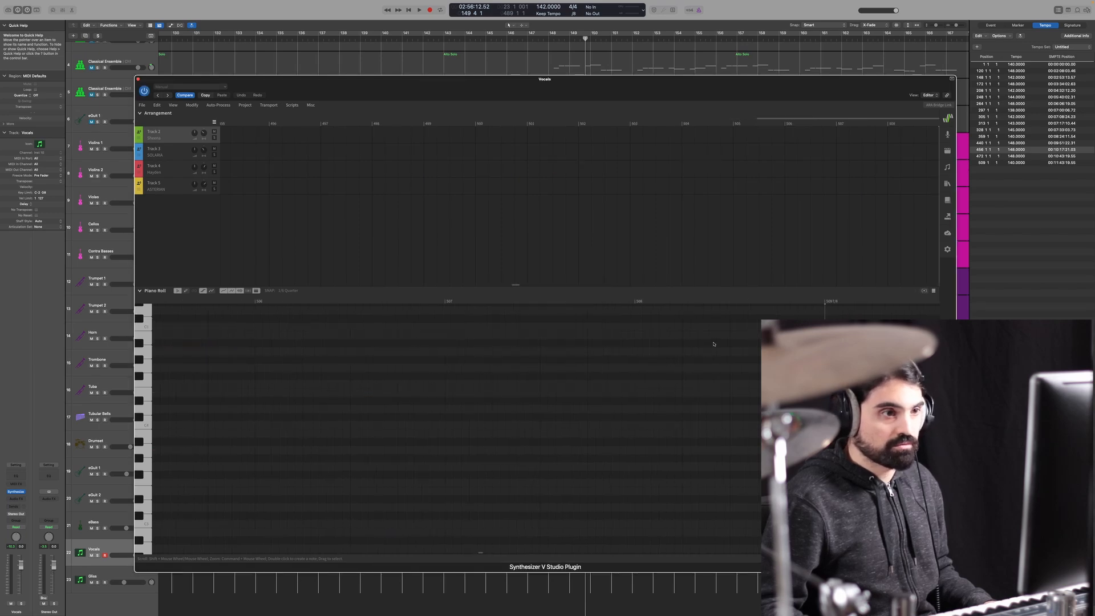
Add a tempo marker of 140 beats per minute at measure 509 in the Synthesizer V piano roll
right_click(699, 304)
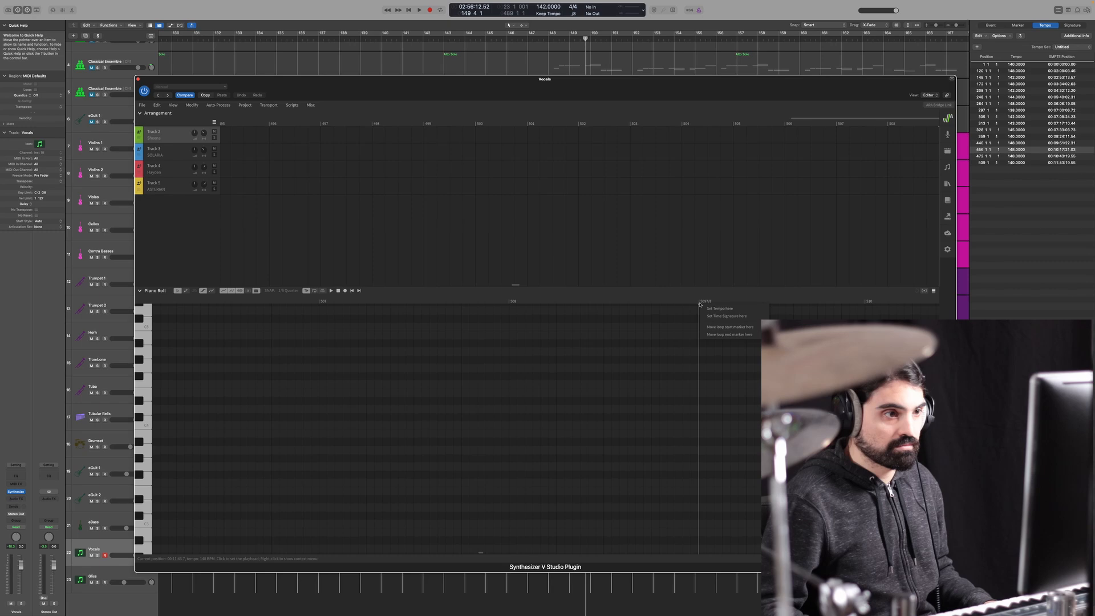
left_click(710, 307)
key("BackSpace")
type("0")
left_click(537, 331)
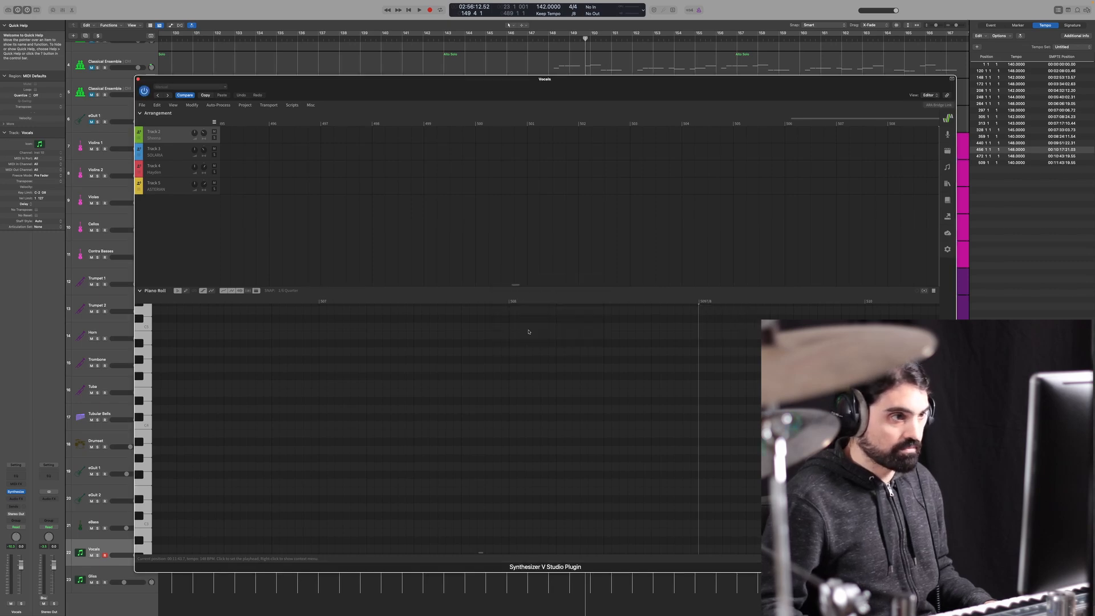
left_click(1086, 259)
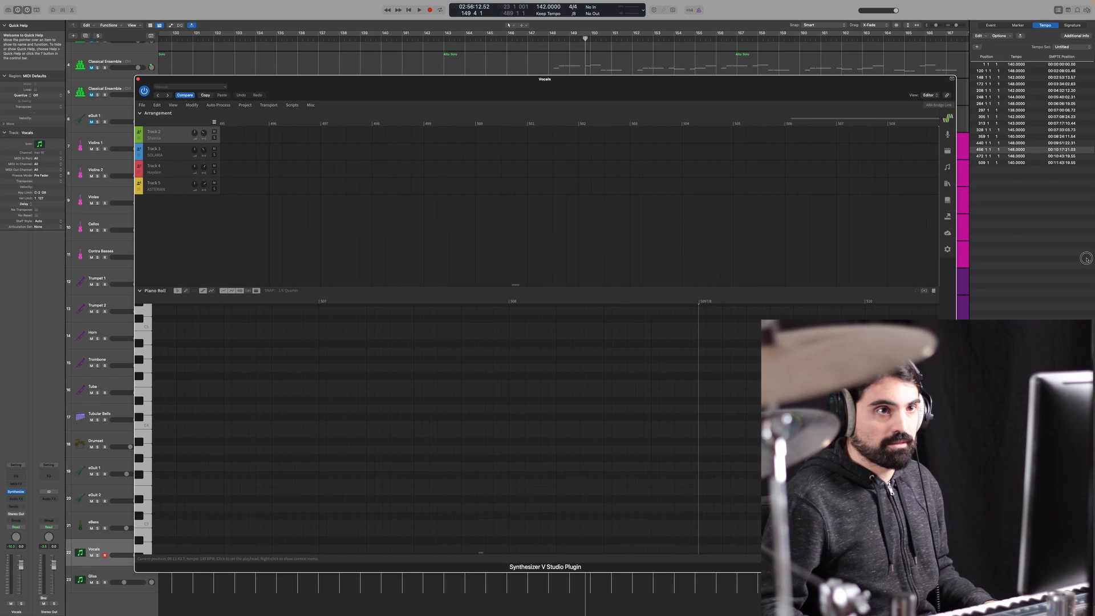
Hide the tempo list and the Synthesizer V window, and audition the vocals with the arrangement around measure 25
left_click(1057, 9)
left_click(947, 216)
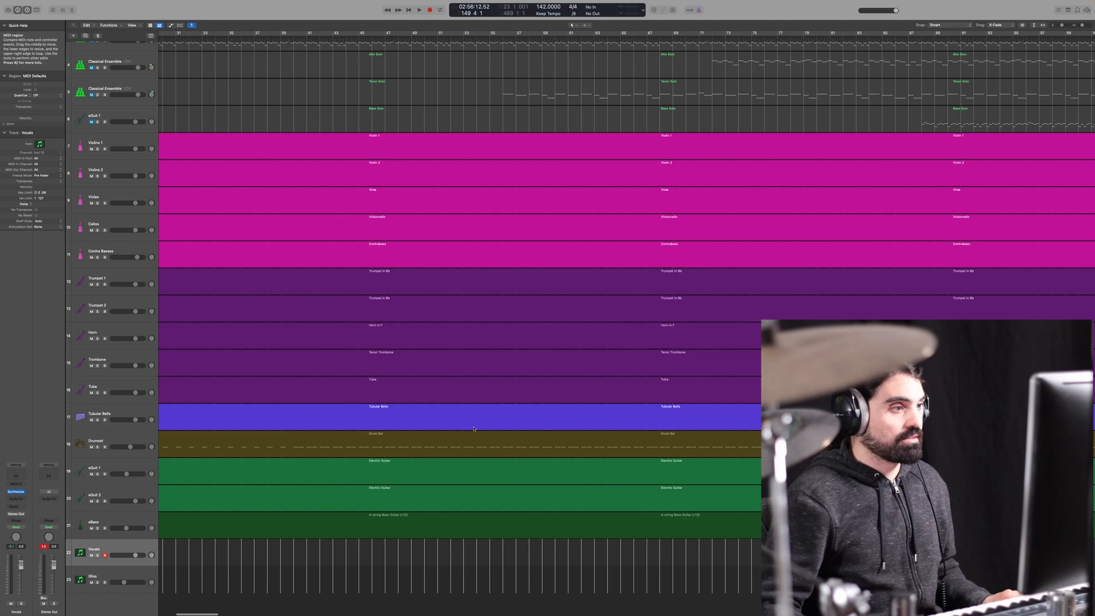
scroll(473, 428, "left", 5)
left_click(250, 38)
key("space")
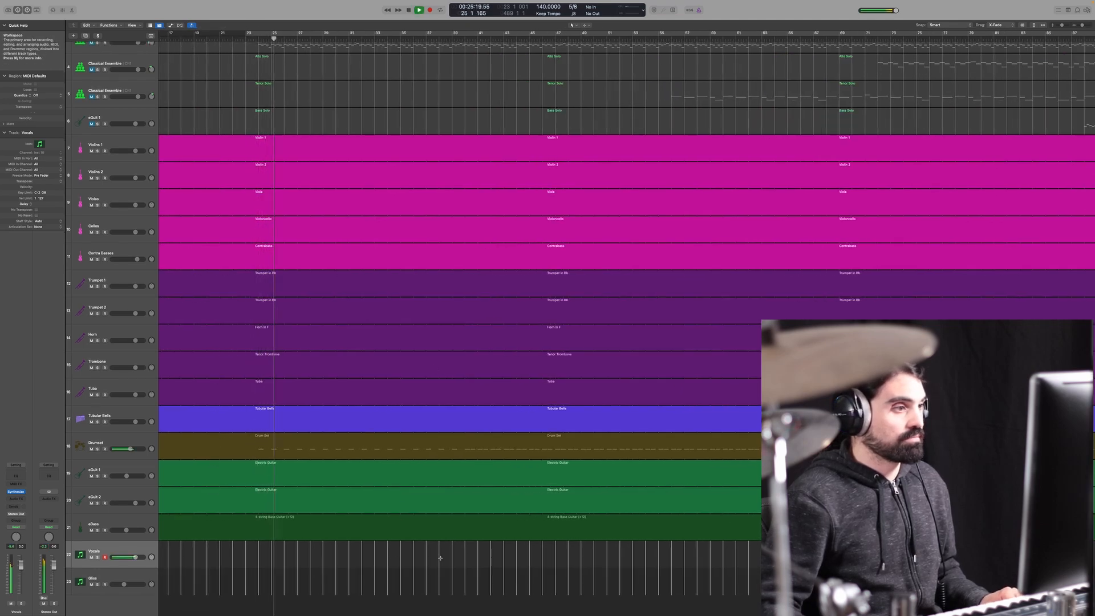
key("space")
Play the arrangement from just before measure 148 to check the vocal alignment at the tempo change
scroll(442, 557, "right", 15)
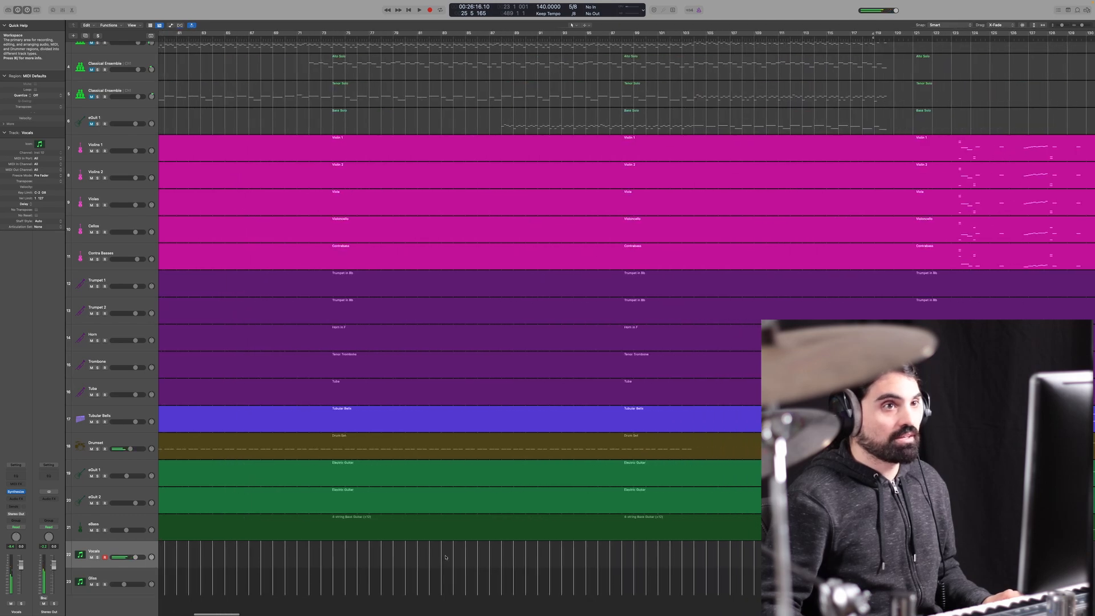
scroll(446, 557, "right", 10)
scroll(447, 557, "left", 2)
scroll(456, 553, "right", 12)
scroll(473, 545, "up", 3)
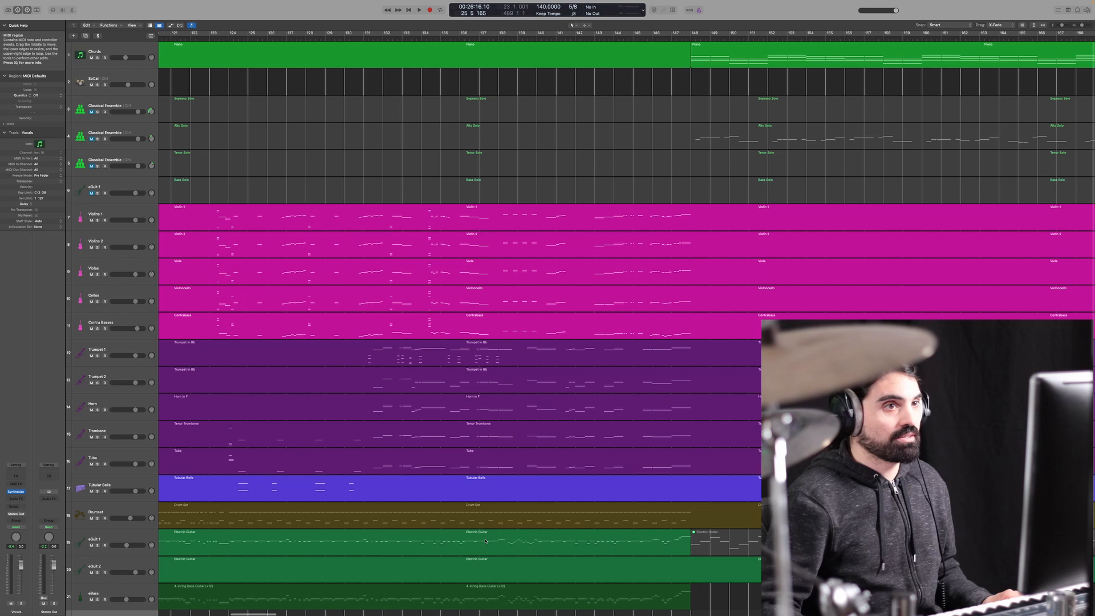
scroll(486, 540, "right", 3)
scroll(542, 399, "down", 1)
scroll(593, 266, "right", 1)
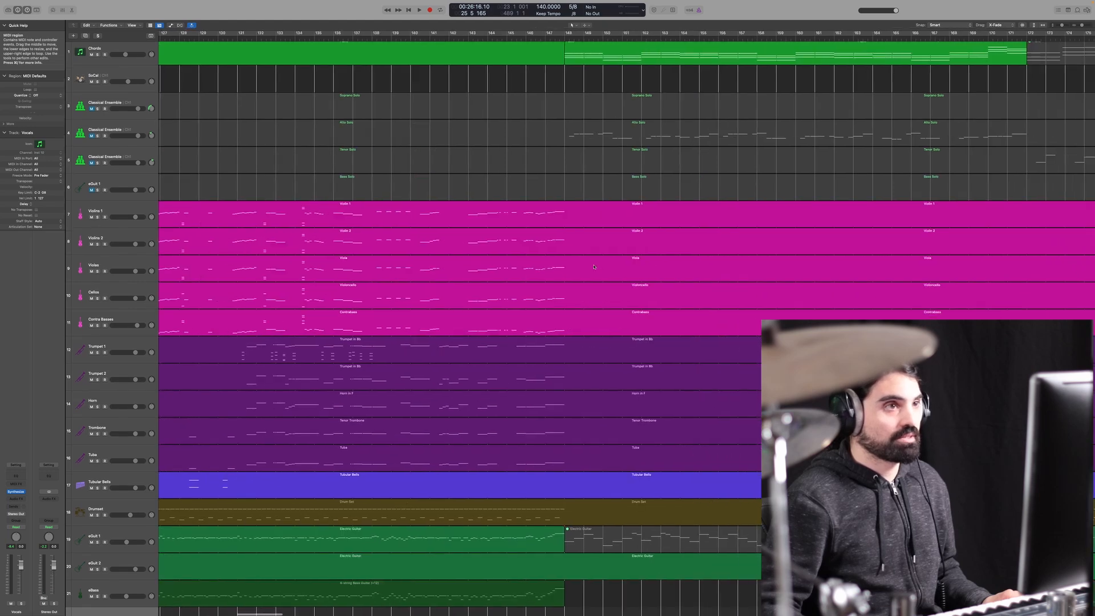
left_click(555, 39)
key("space")
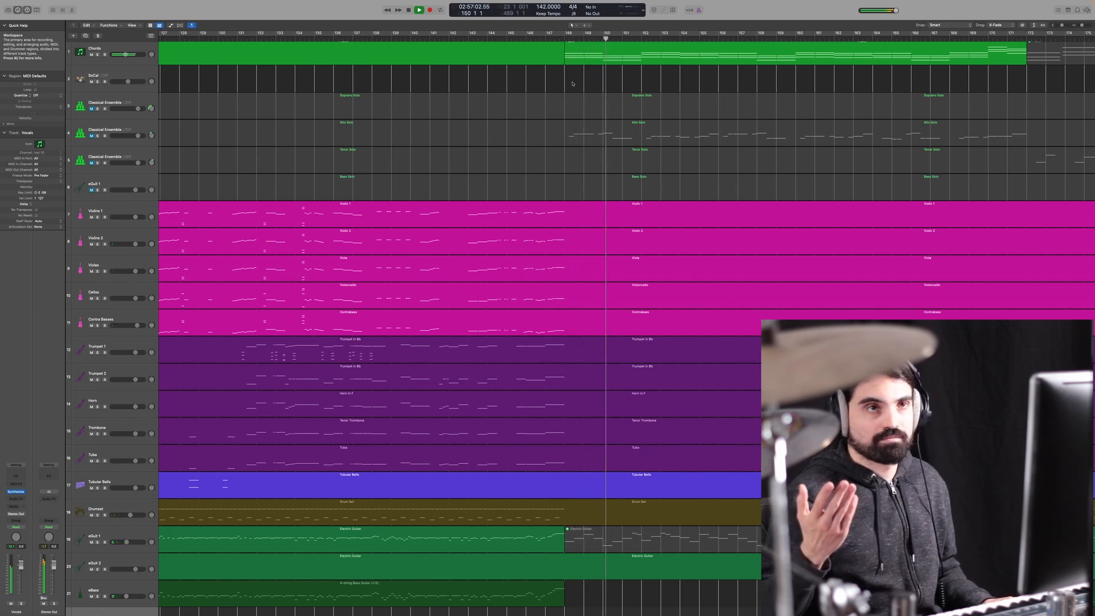
key("space")
Play the arrangement from measure 231 to check the vocal entry at measure 232
scroll(572, 84, "right", 10)
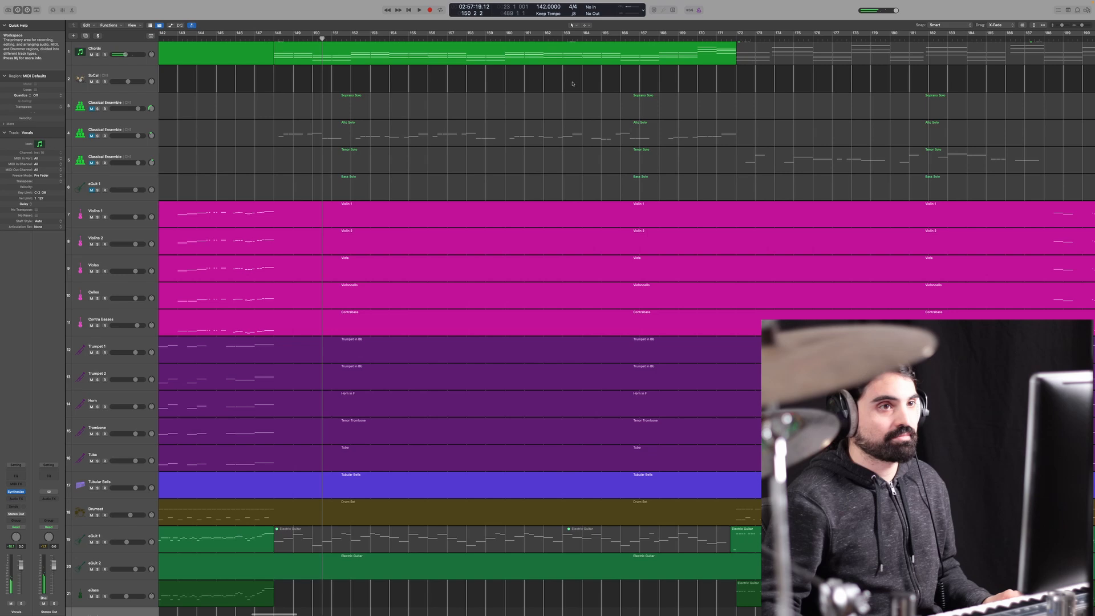
scroll(573, 84, "right", 20)
left_click(568, 38)
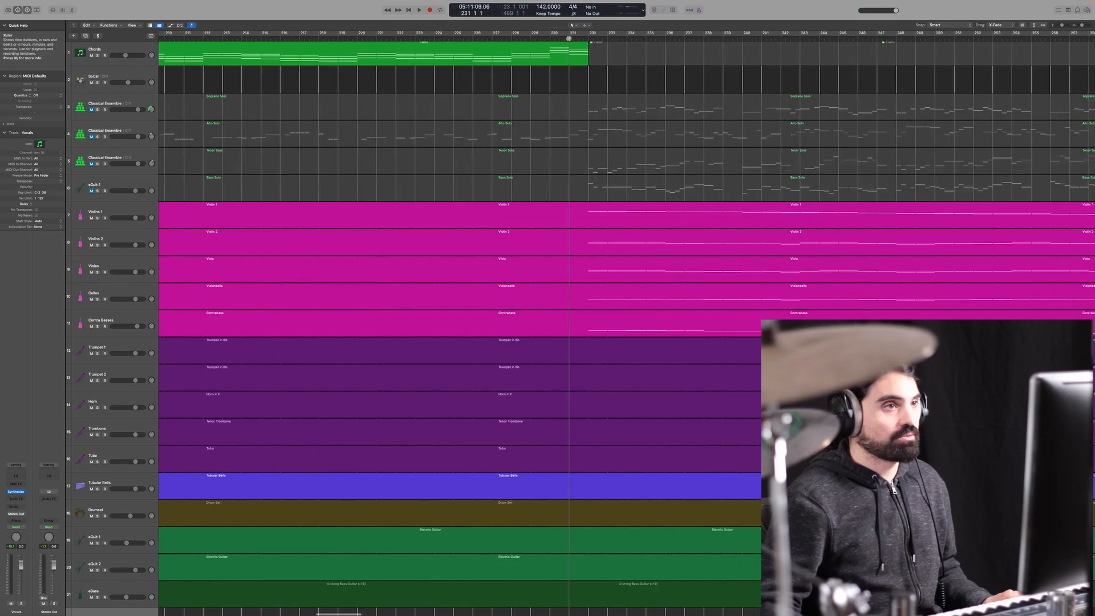
scroll(529, 155, "right", 4)
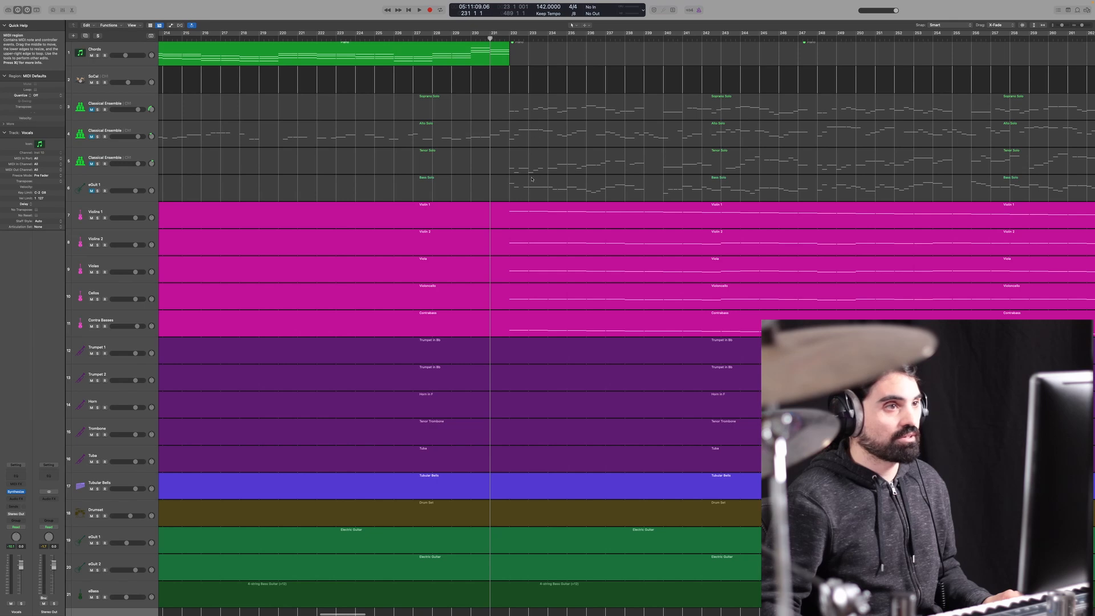
key("space")
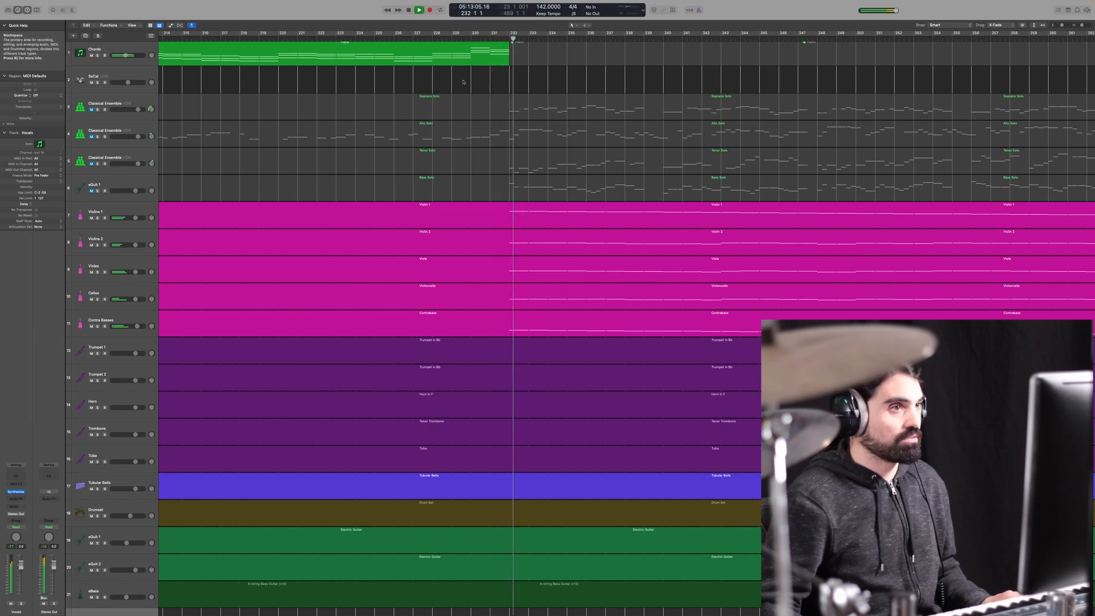
key("space")
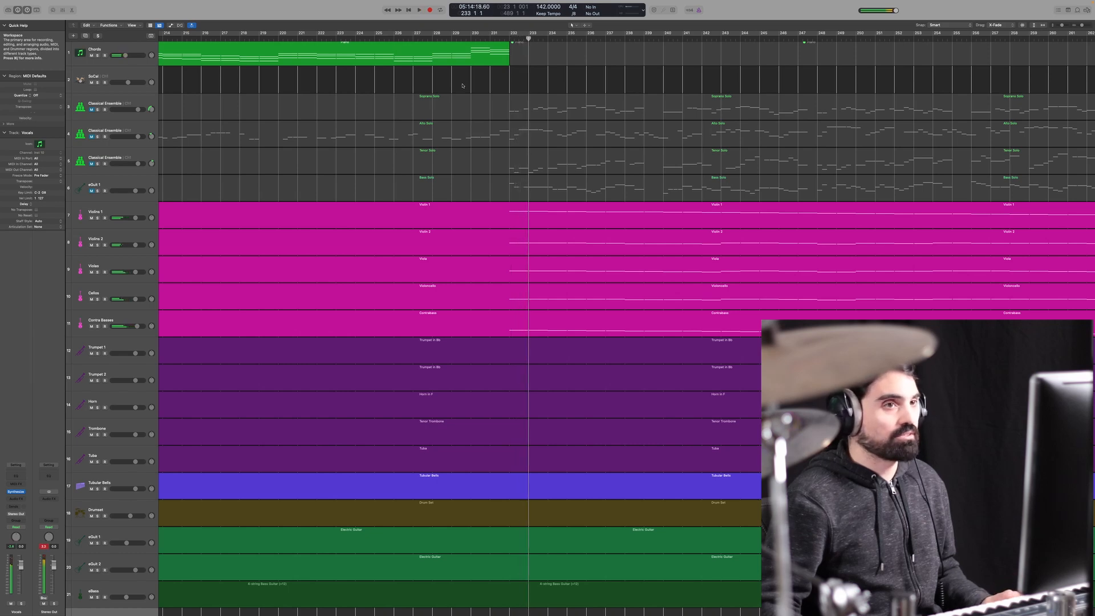
Play the arrangement from just before measure 359 to check the vocals against the other tracks
scroll(463, 84, "right", 10)
scroll(463, 86, "right", 20)
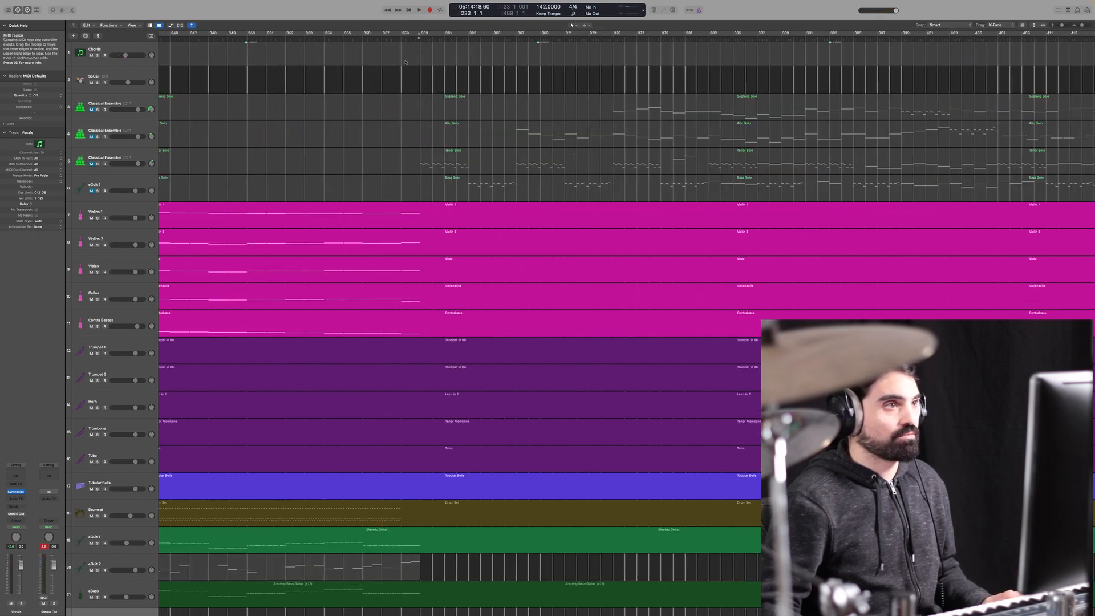
left_click(394, 39)
key("space")
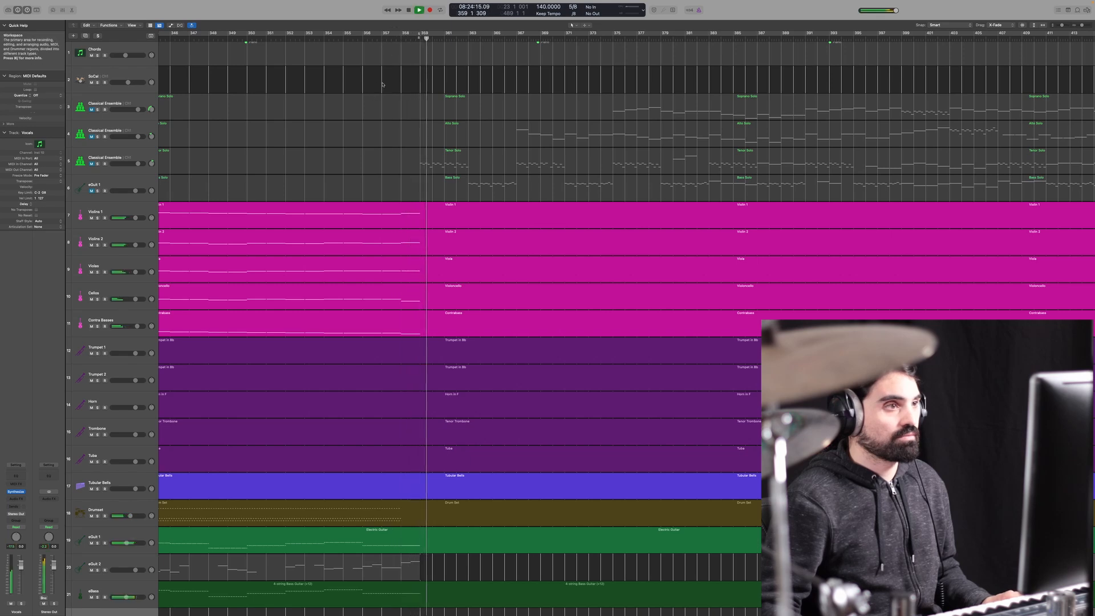
key("space")
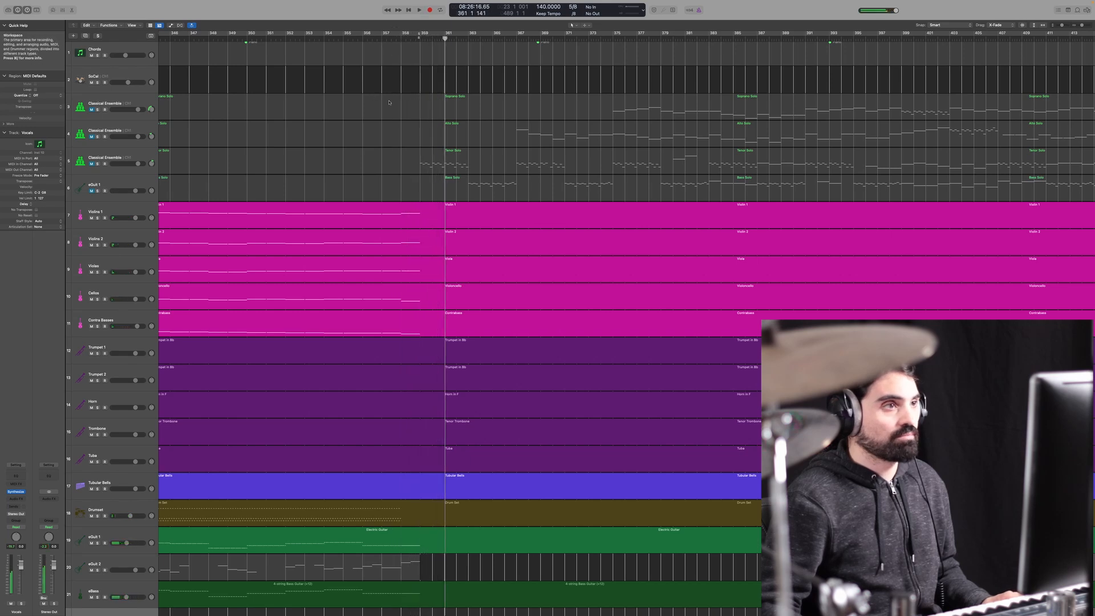
Play the arrangement from about measure 456 to check the final vocal section, and dismiss the System Overload alert
scroll(413, 138, "right", 7)
scroll(413, 138, "right", 10)
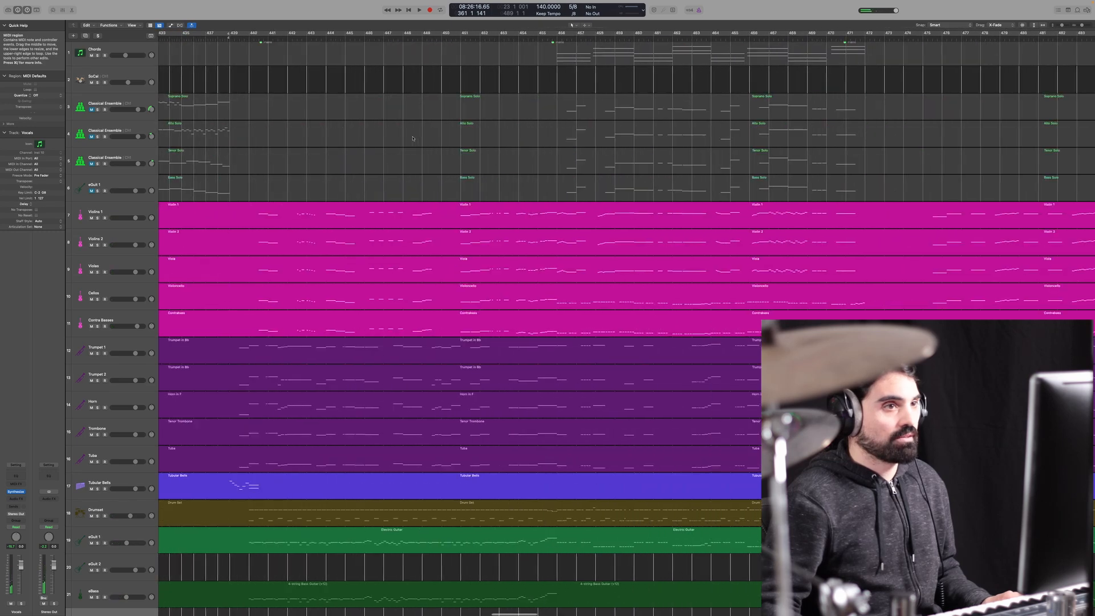
scroll(439, 138, "right", 3)
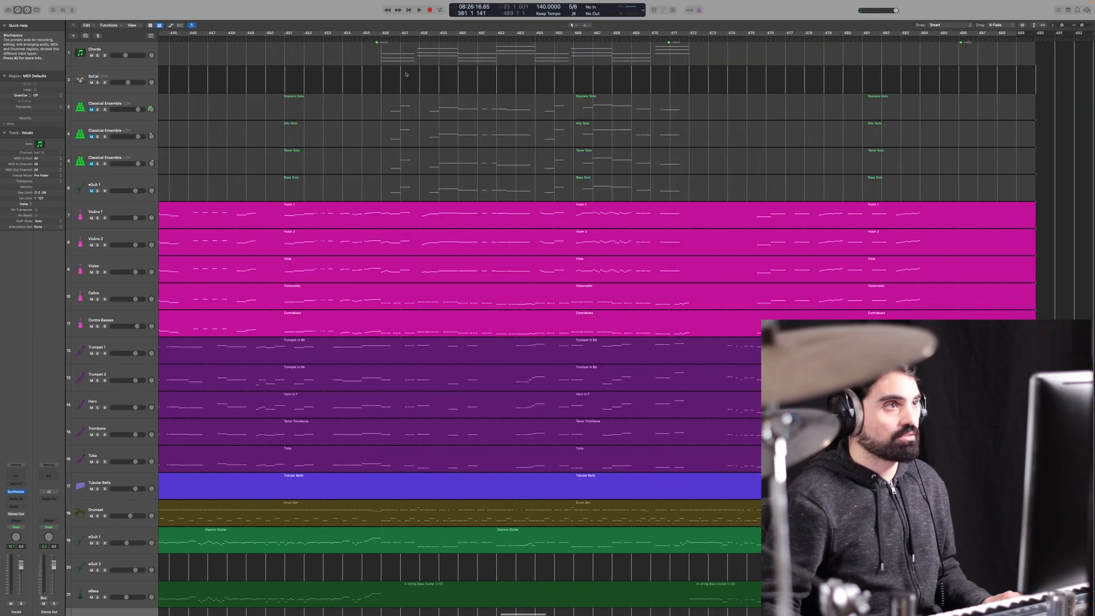
left_click(381, 38)
key("space")
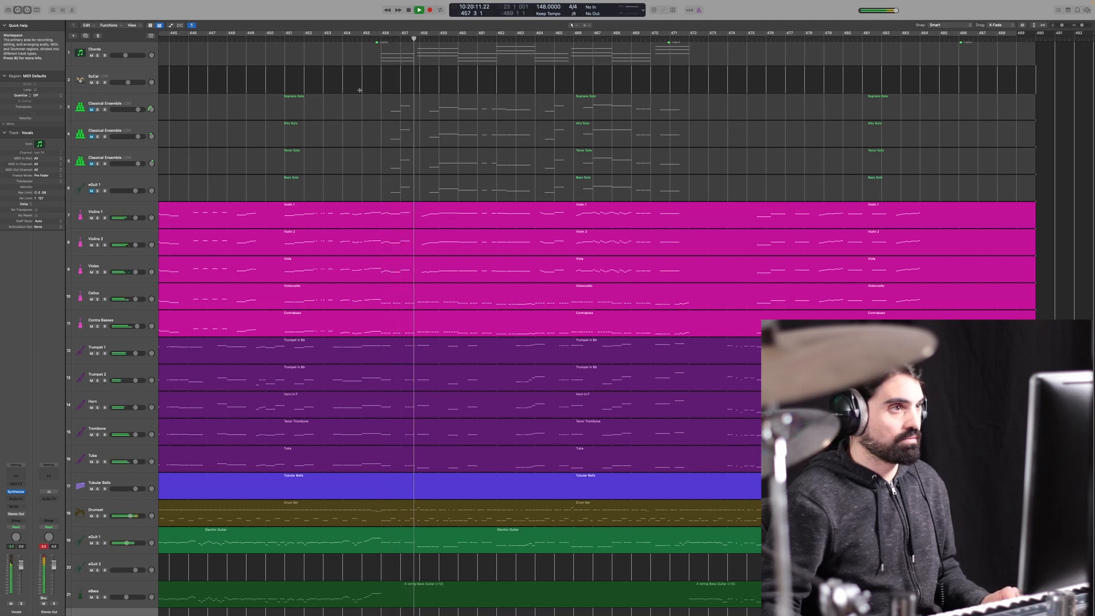
left_click(550, 207)
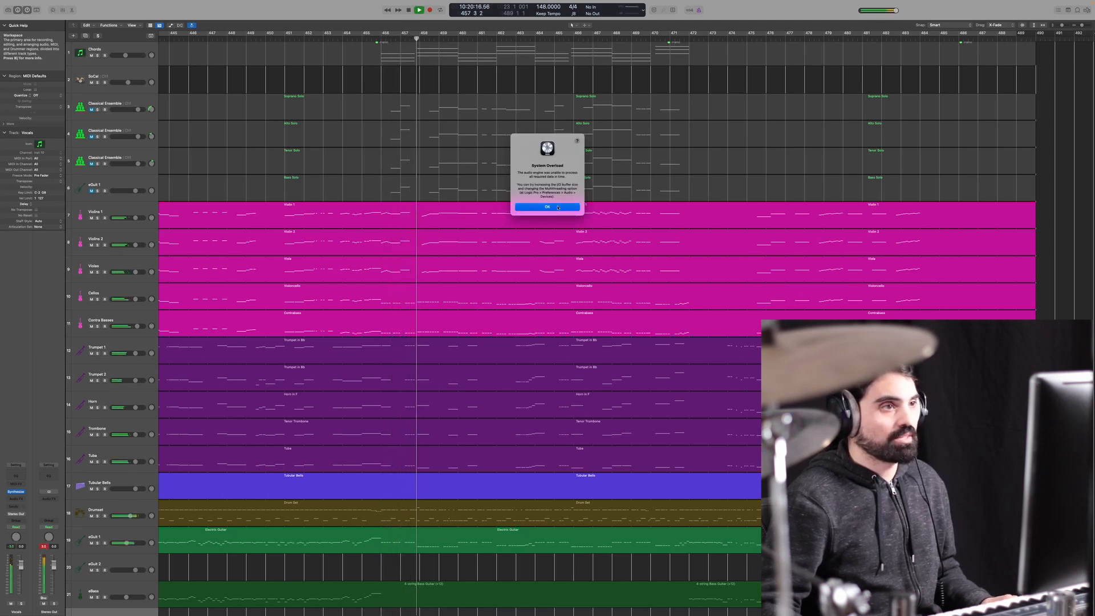
Return the playhead to the start of the project with the timeline zoomed out
scroll(498, 87, "down", 5)
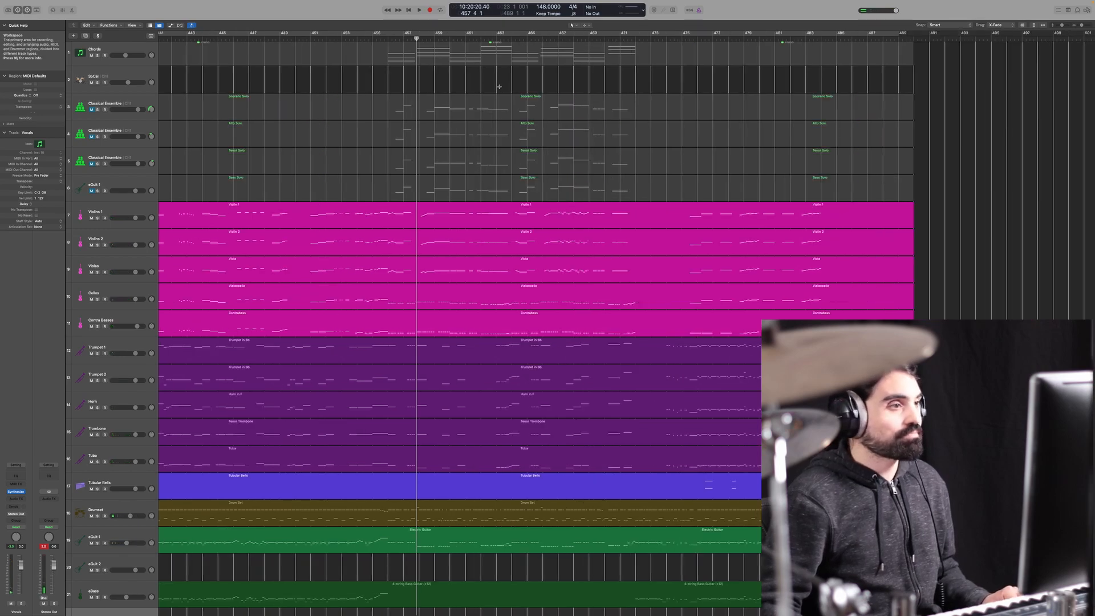
scroll(542, 207, "left", 20)
scroll(541, 207, "left", 20)
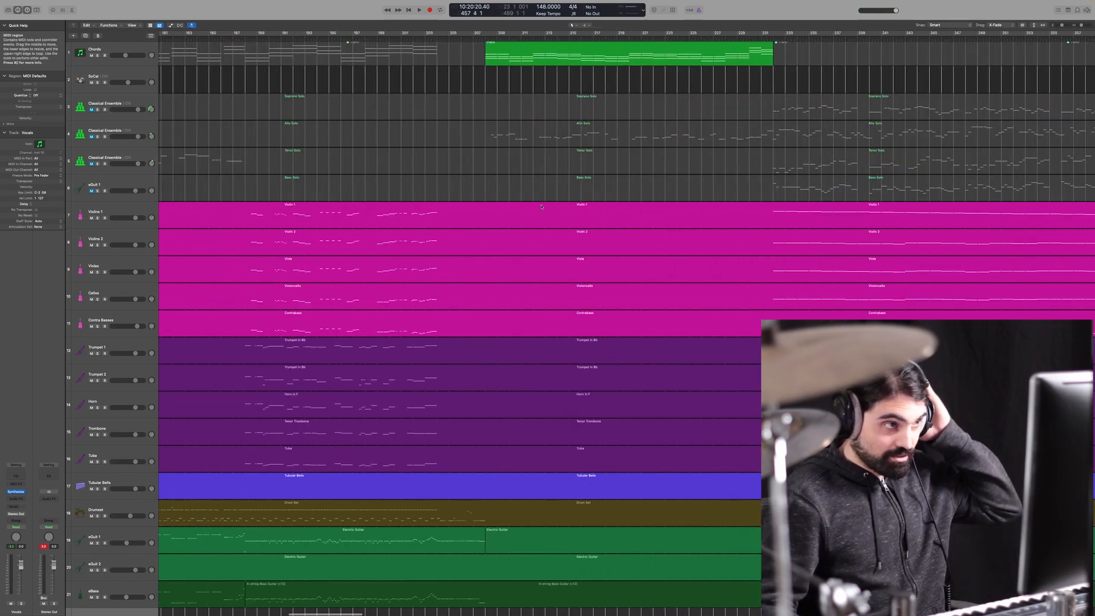
left_click(532, 80)
scroll(532, 79, "left", 5)
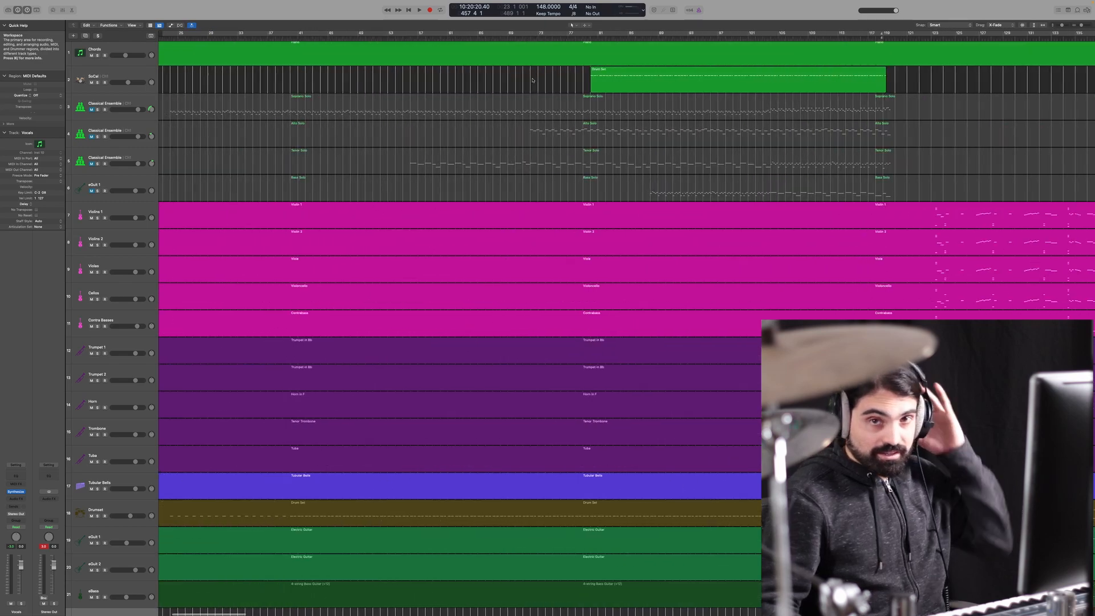
scroll(532, 80, "left", 5)
key("Return")
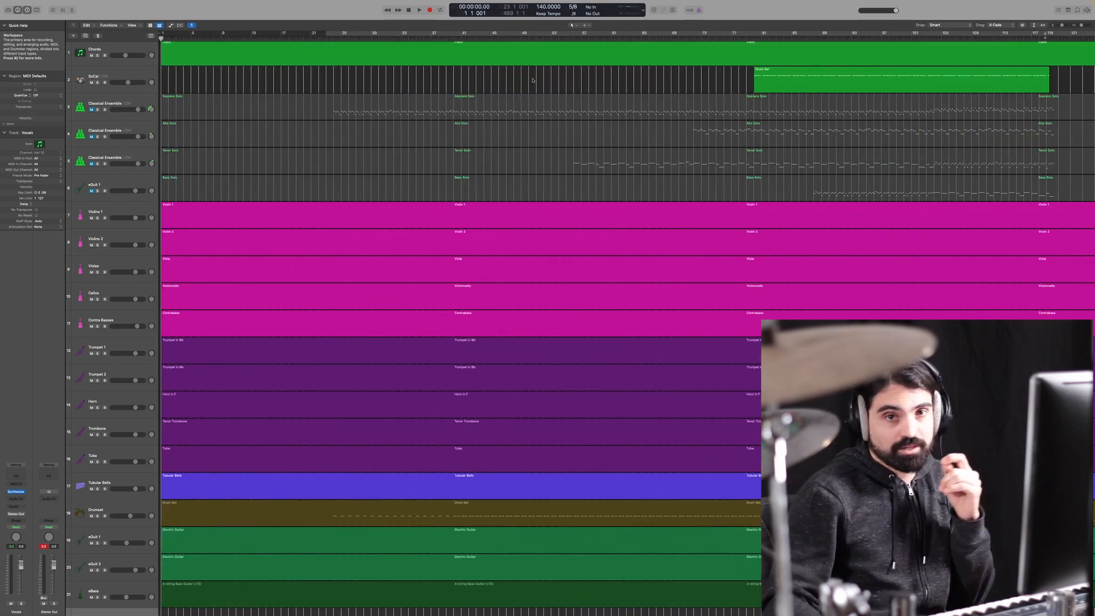